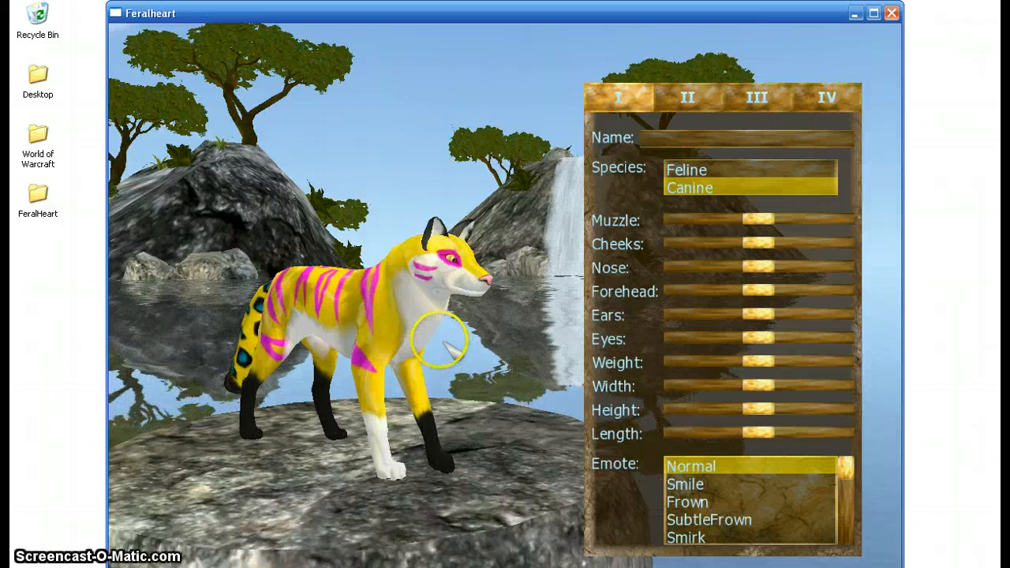
# - Preview the character's markings on the Feline species, return it to Canine, and view the model from different angles
pyautogui.moveTo(442, 342)
pyautogui.mouseDown()
pyautogui.moveTo(268, 339)
pyautogui.moveTo(158, 310)
pyautogui.moveTo(434, 310)
pyautogui.moveTo(464, 317)
pyautogui.moveTo(447, 343)
pyautogui.mouseUp()
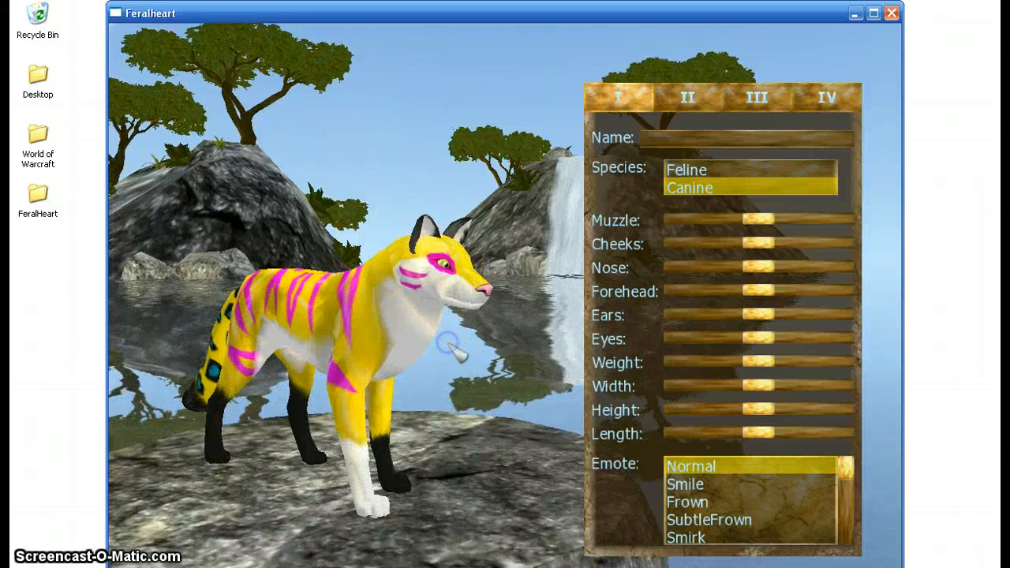
pyautogui.click(695, 171)
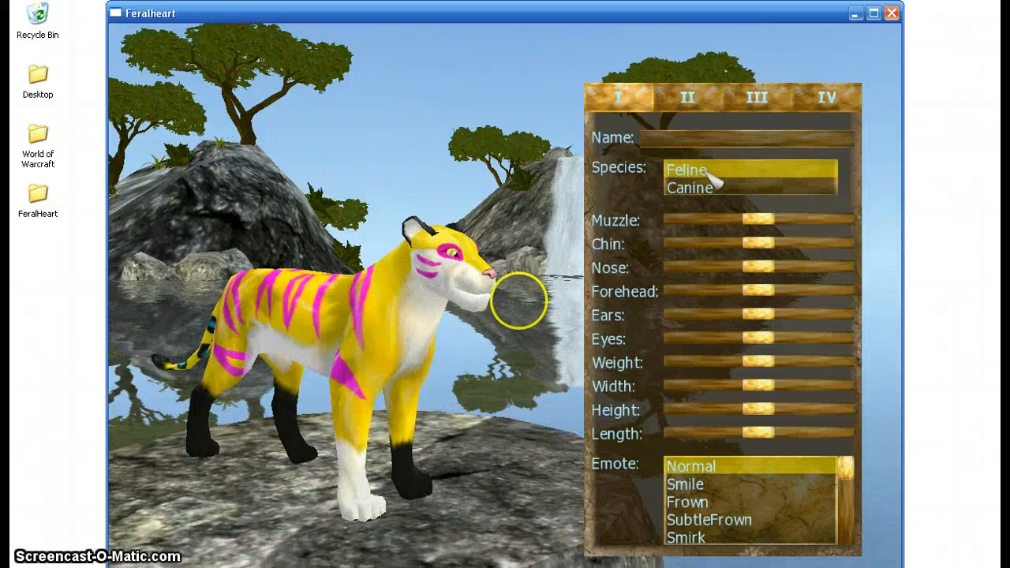
pyautogui.moveTo(392, 338); pyautogui.dragTo(444, 354)
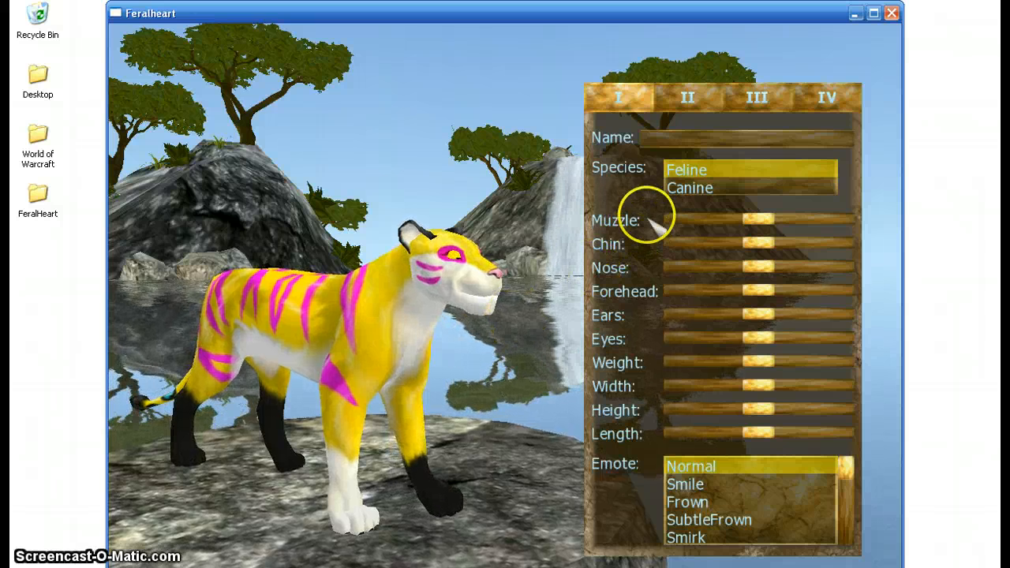
pyautogui.click(688, 189)
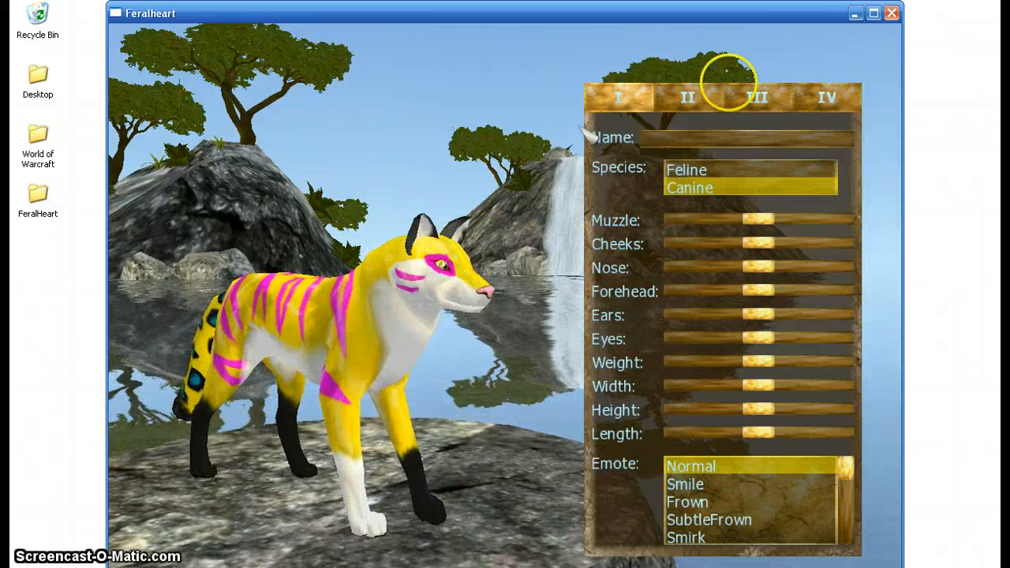
# - Close the Feralheart game and open the preset_9 folder inside my_presets of the desktop's FeralHeart folder
pyautogui.click(891, 13)
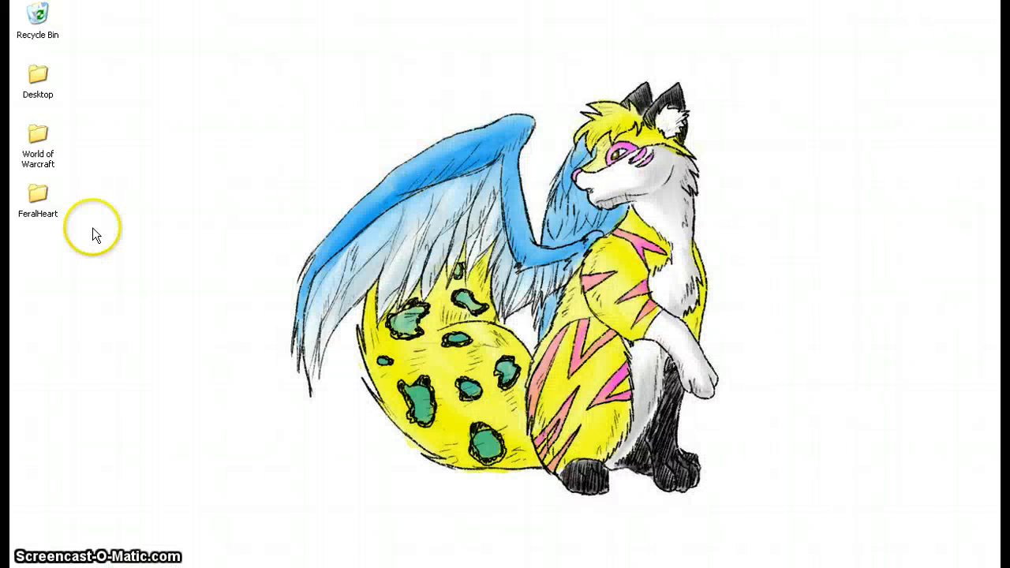
pyautogui.doubleClick(37, 196)
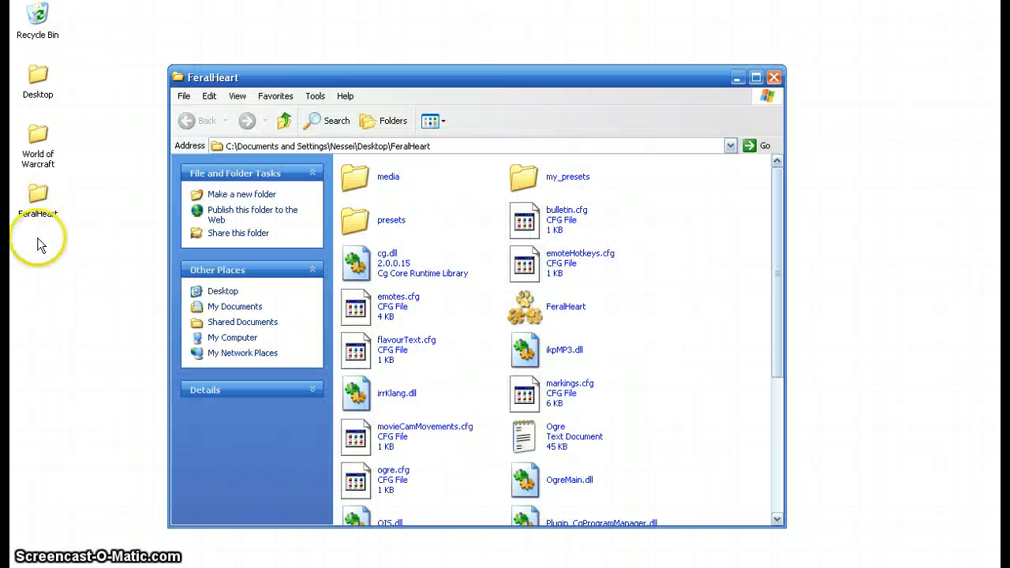
pyautogui.doubleClick(524, 179)
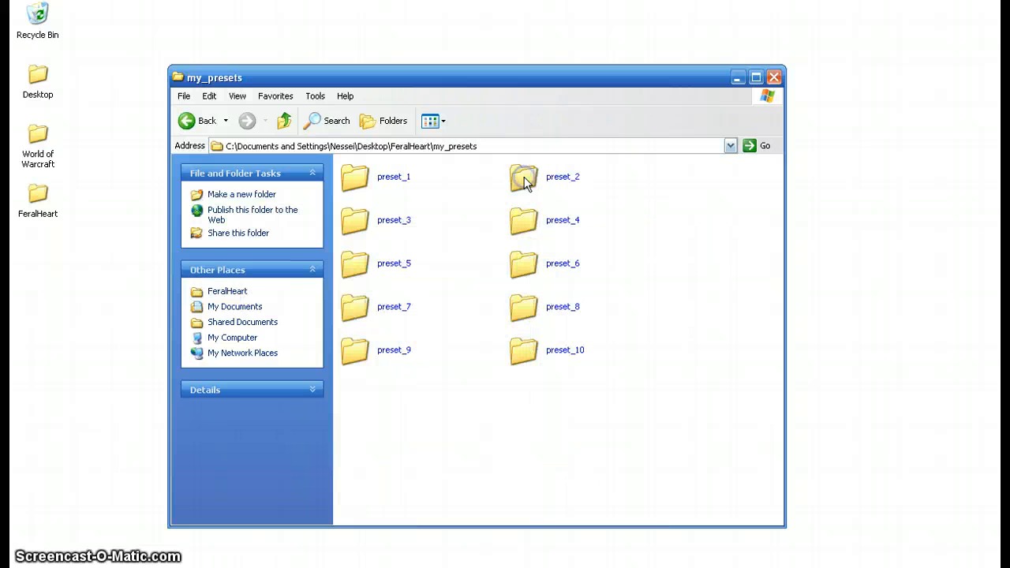
pyautogui.doubleClick(359, 354)
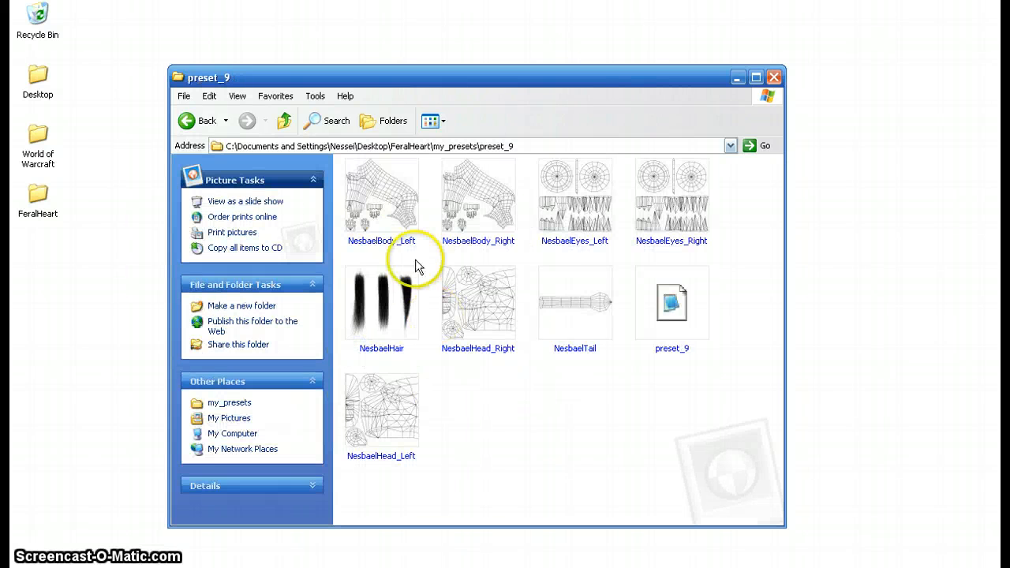
# - Look through the body, eyes, hair, head and tail texture images and the preset_9 file in the folder
pyautogui.click(397, 223)
pyautogui.click(474, 206)
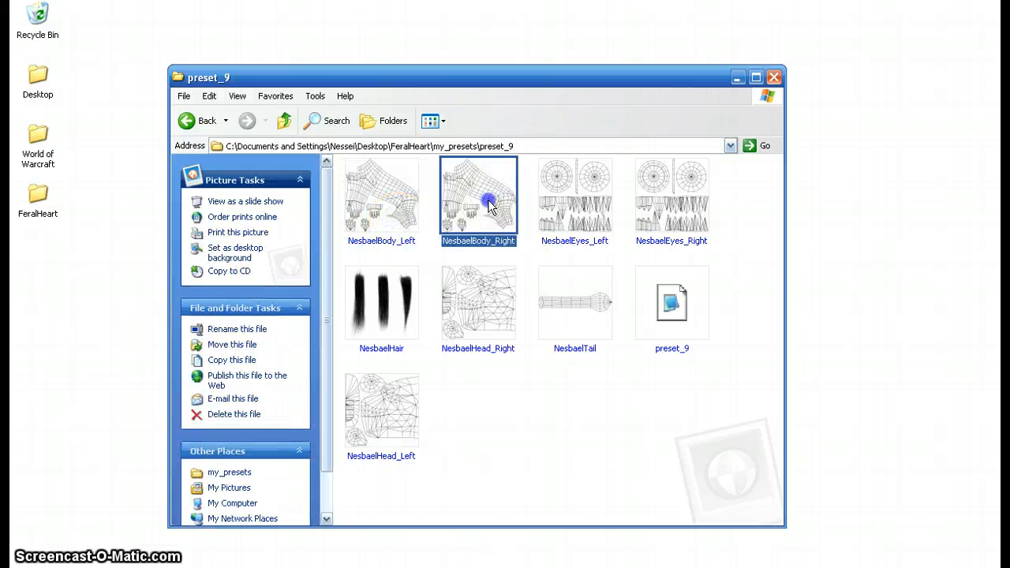
pyautogui.click(609, 193)
pyautogui.click(672, 195)
pyautogui.click(394, 295)
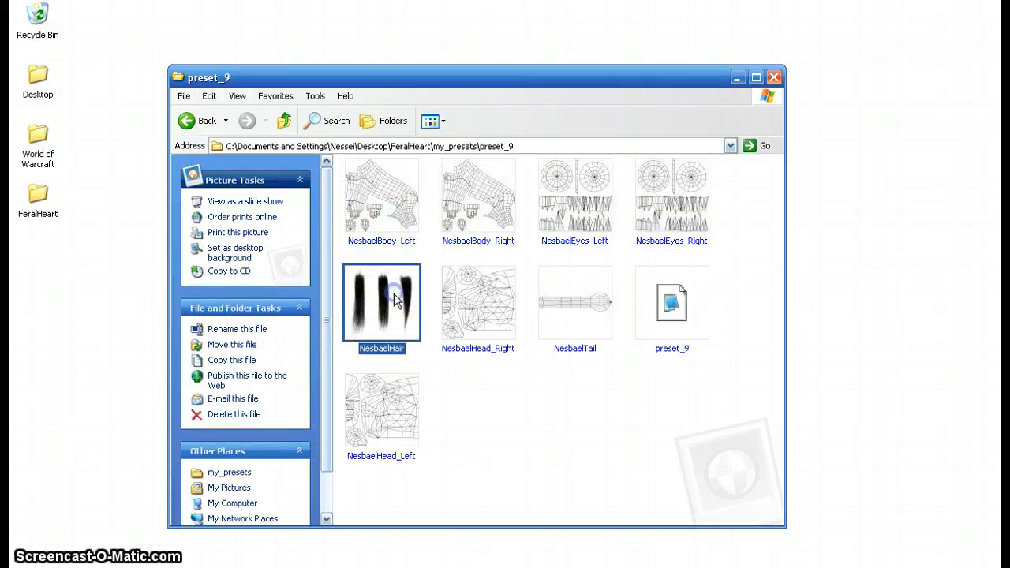
pyautogui.click(500, 303)
pyautogui.click(581, 308)
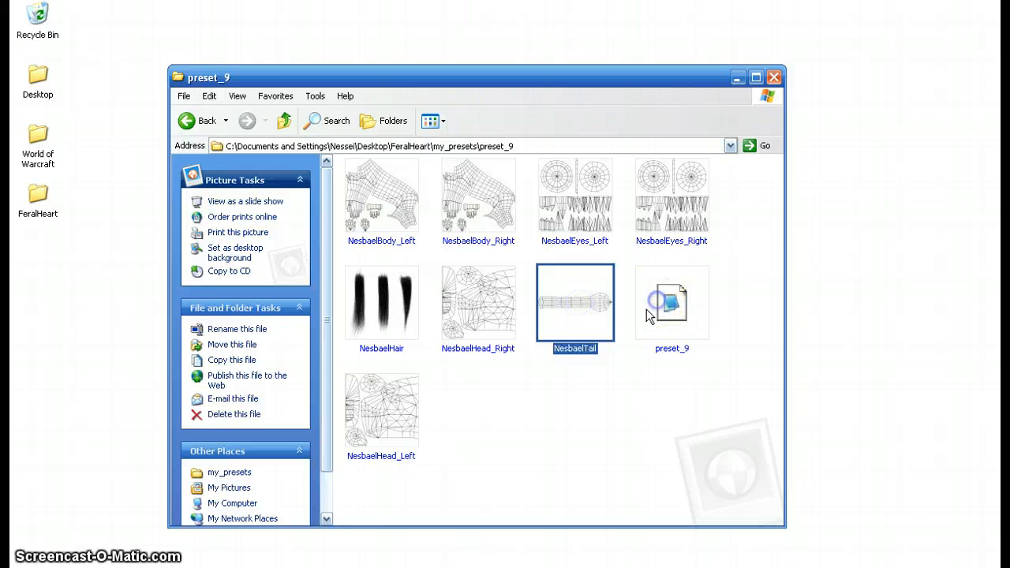
pyautogui.click(660, 309)
pyautogui.click(410, 418)
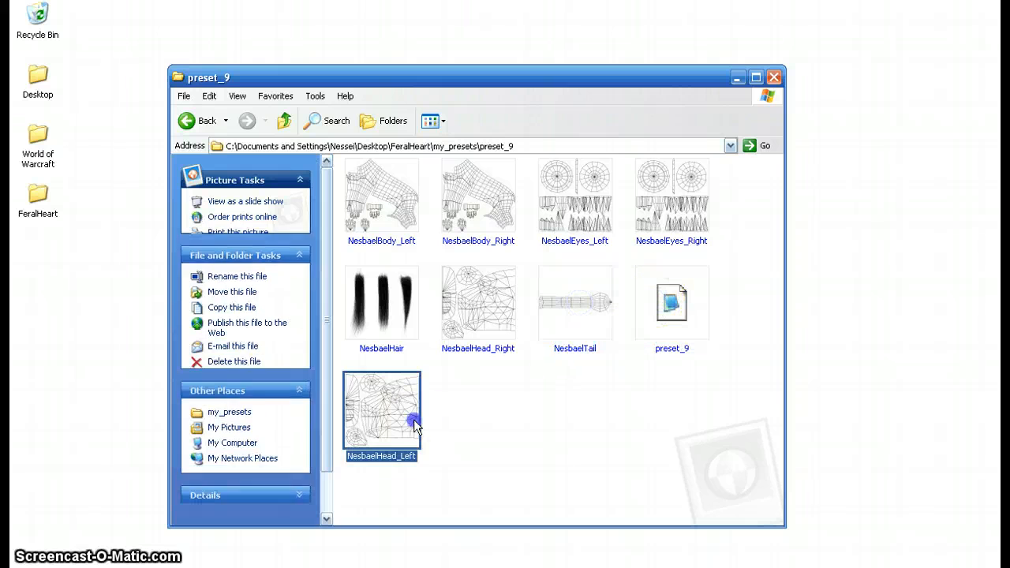
pyautogui.click(506, 430)
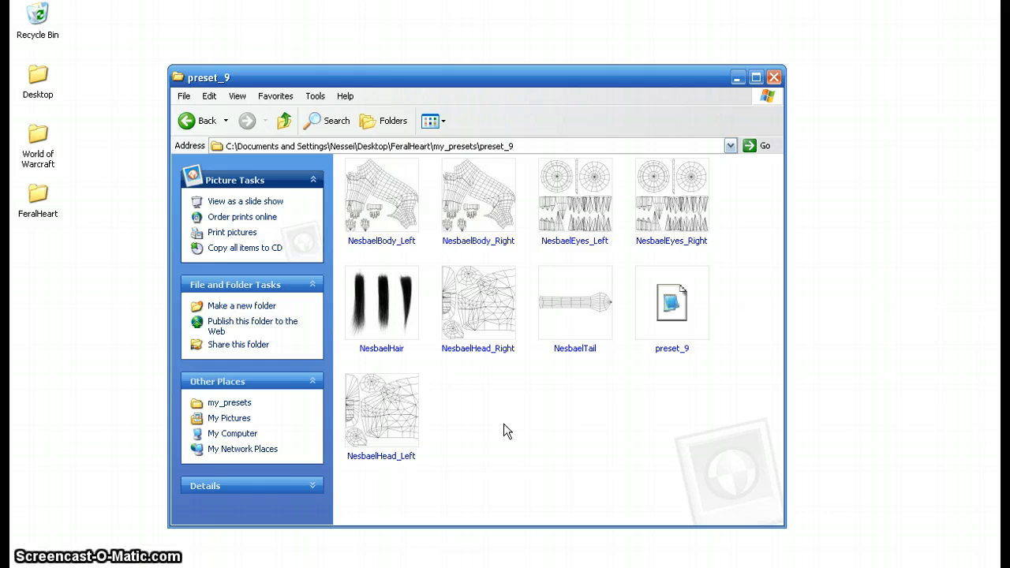
pyautogui.click(504, 419)
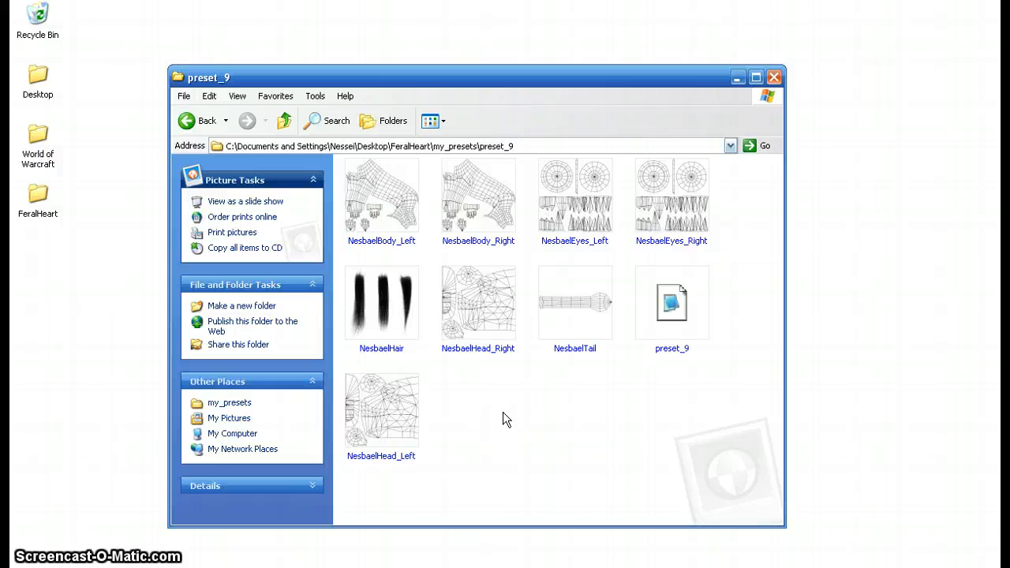
# - Open the NesbaelHead_Right texture image for editing in GIMP
pyautogui.click(505, 328)
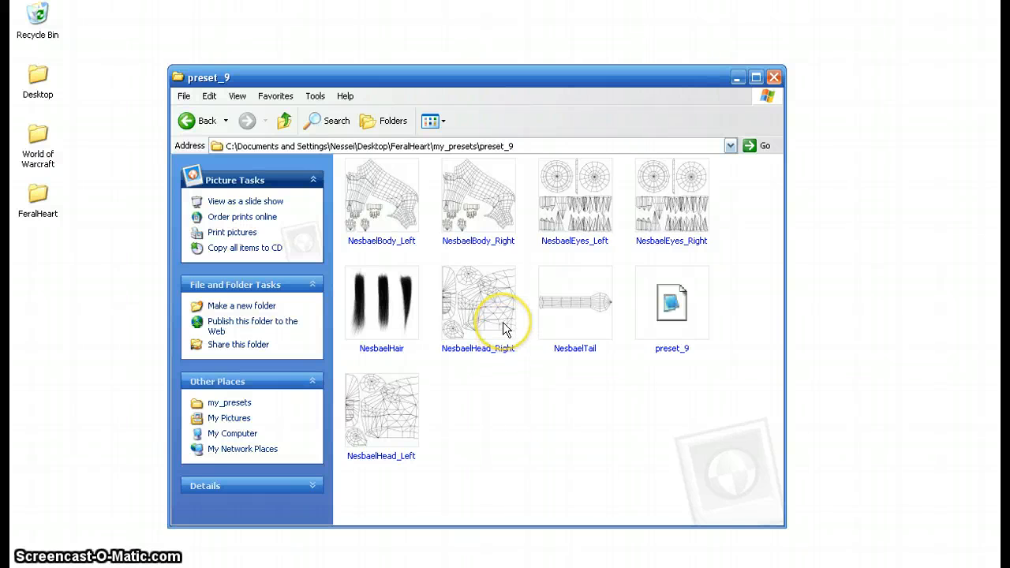
pyautogui.moveTo(505, 329)
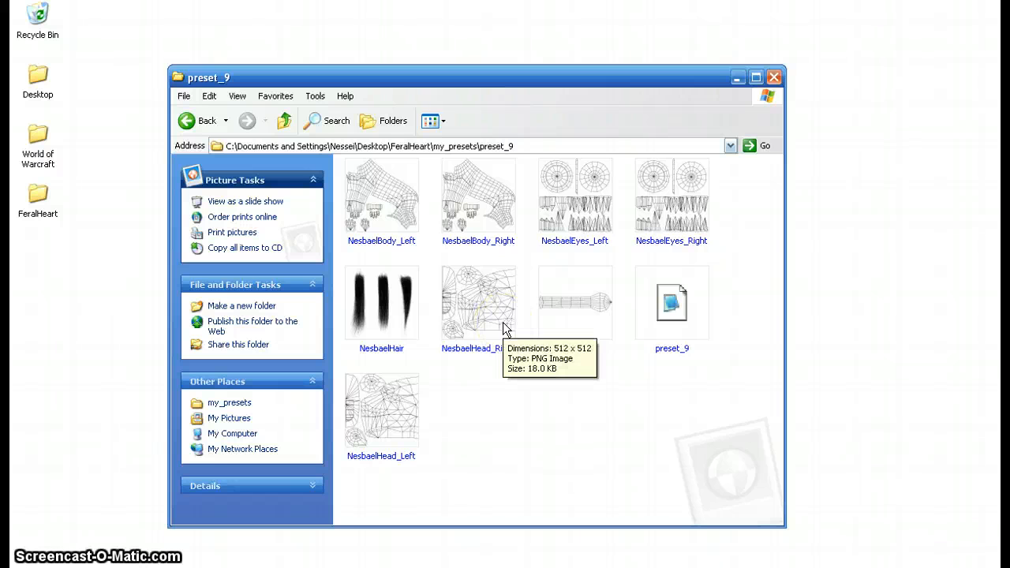
pyautogui.rightClick(503, 322)
pyautogui.click(560, 347)
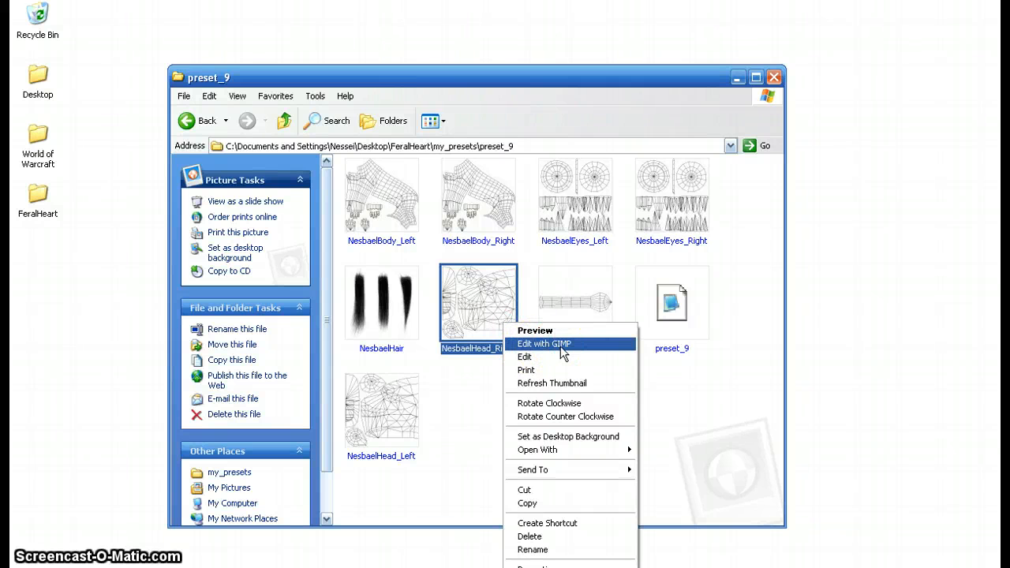
pyautogui.click(561, 345)
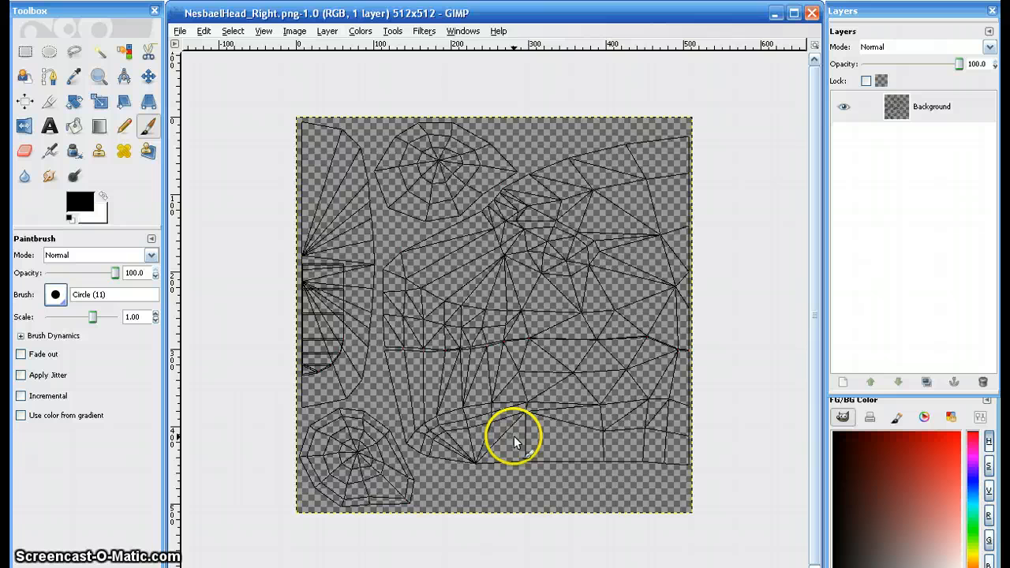
# - Add a new 512 × 512 px layer named Color with transparency as its fill type
pyautogui.press('+')
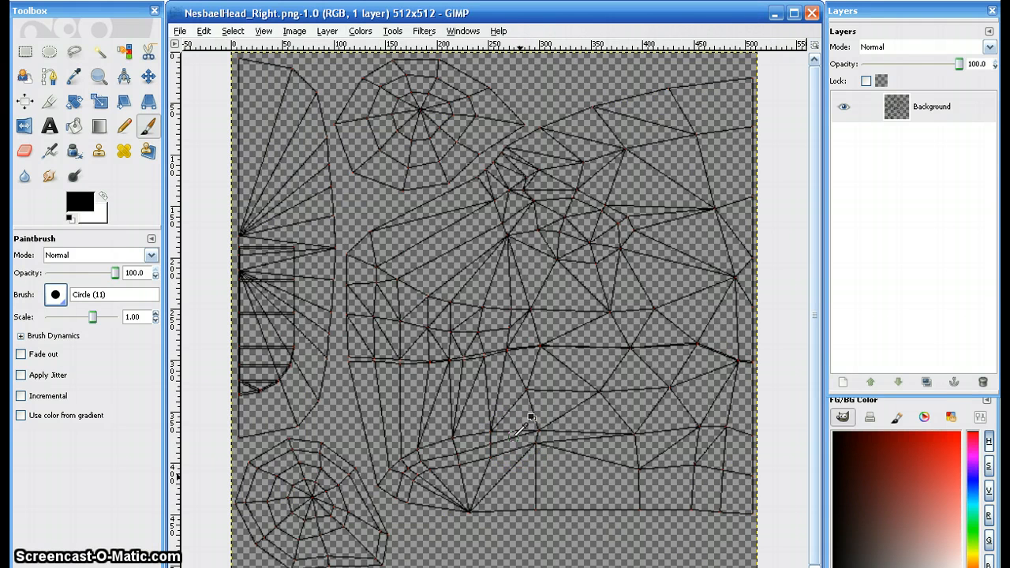
pyautogui.click(674, 349)
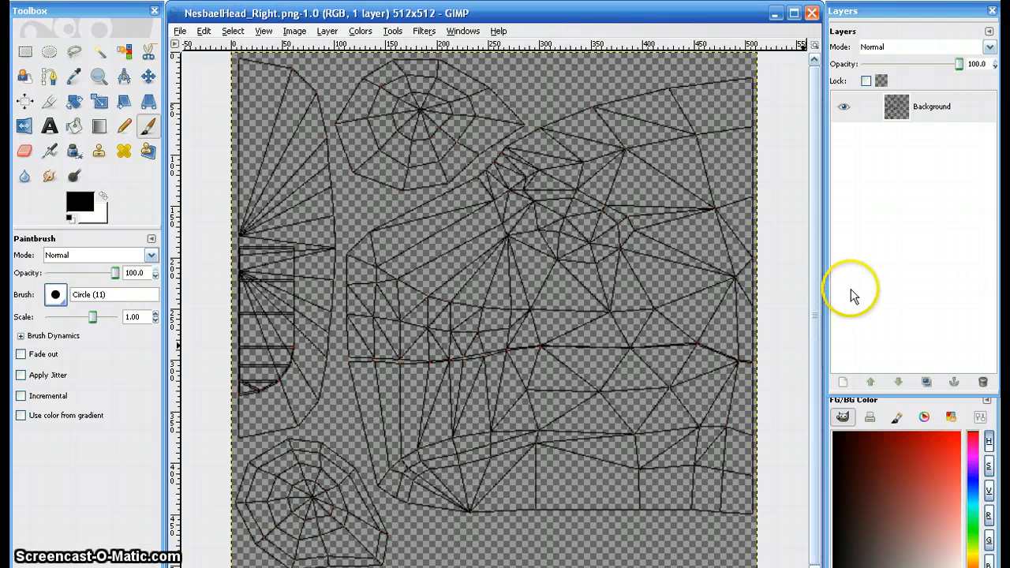
pyautogui.click(927, 150)
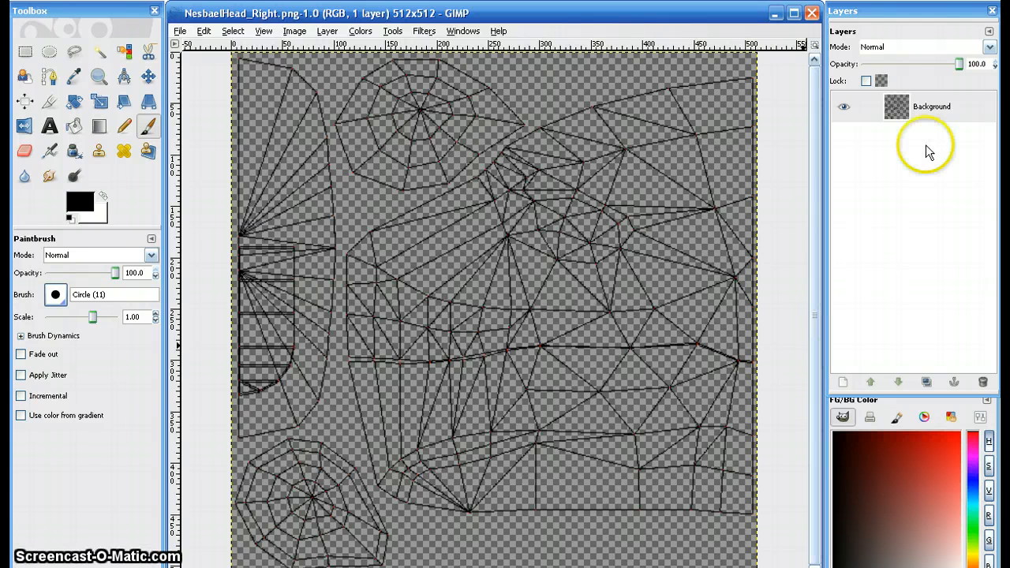
pyautogui.moveTo(923, 13)
pyautogui.mouseDown()
pyautogui.moveTo(897, 35)
pyautogui.moveTo(881, 33)
pyautogui.moveTo(925, 15)
pyautogui.moveTo(908, 18)
pyautogui.mouseUp()
pyautogui.click(894, 326)
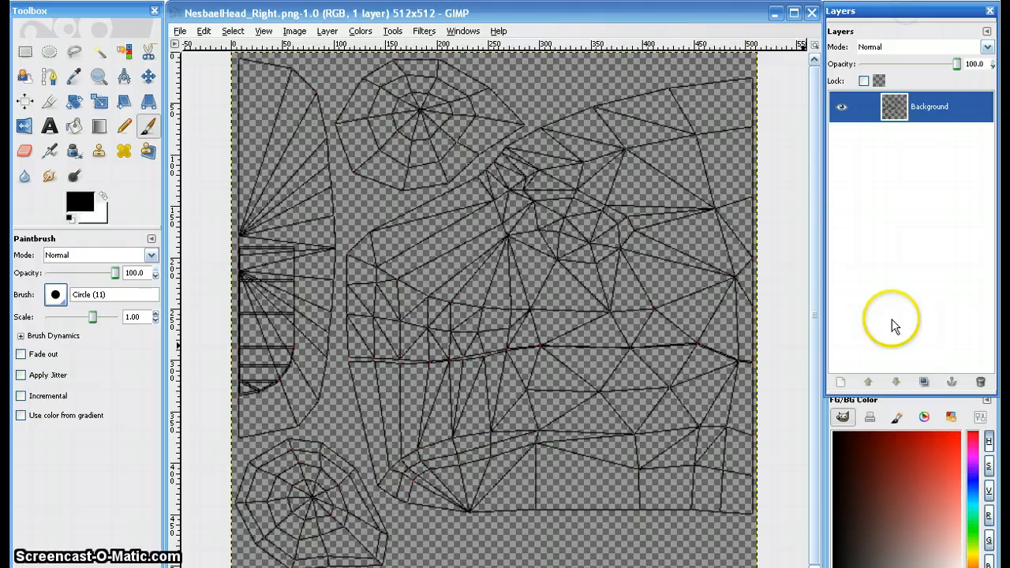
pyautogui.click(841, 383)
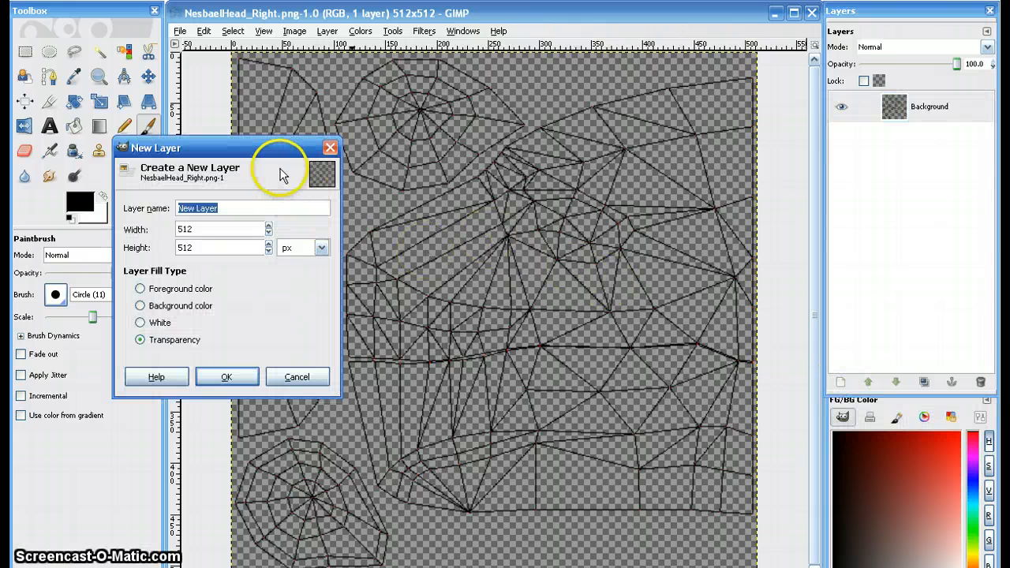
pyautogui.moveTo(271, 152); pyautogui.dragTo(556, 209)
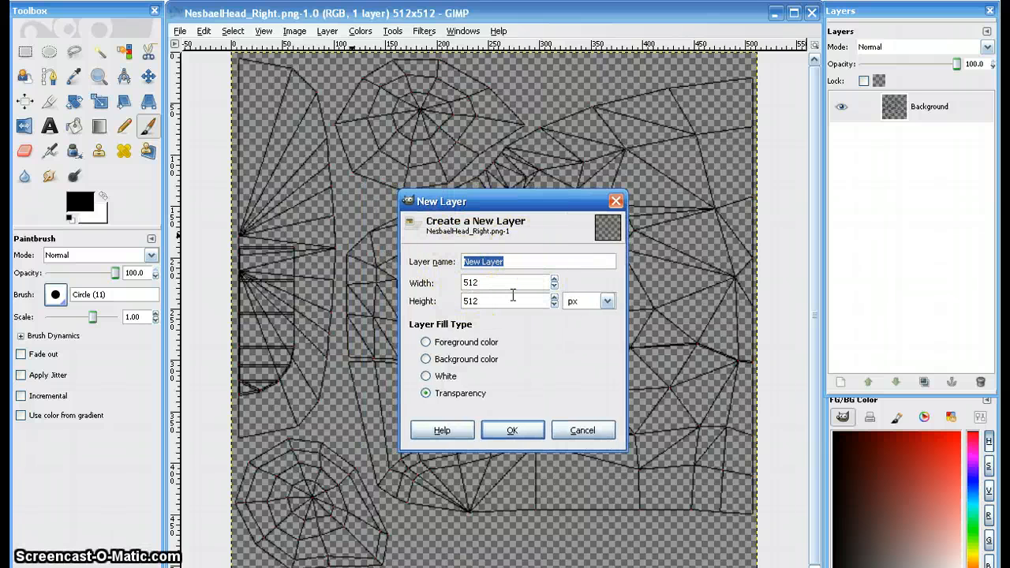
pyautogui.click(514, 263)
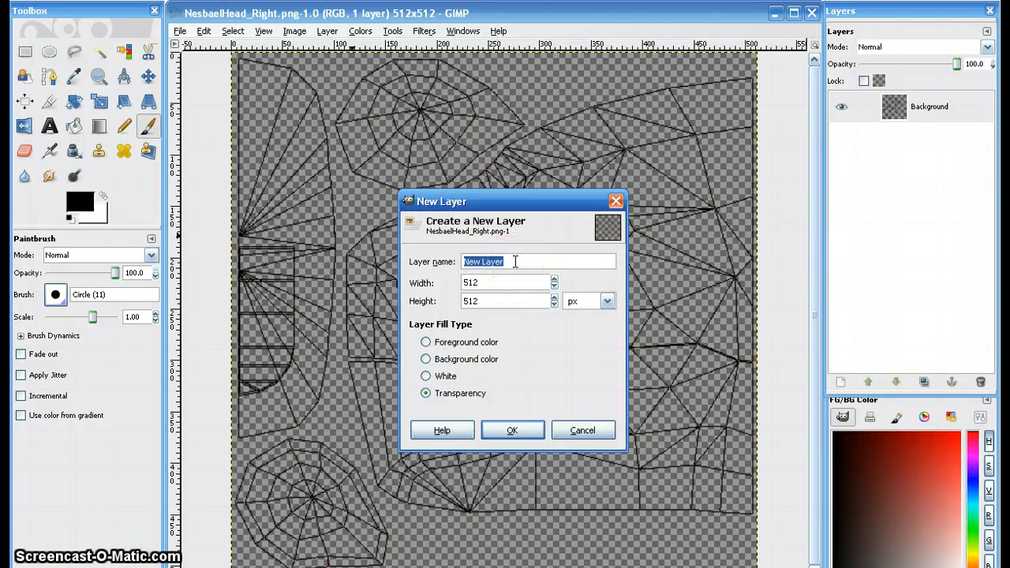
pyautogui.write('Color')
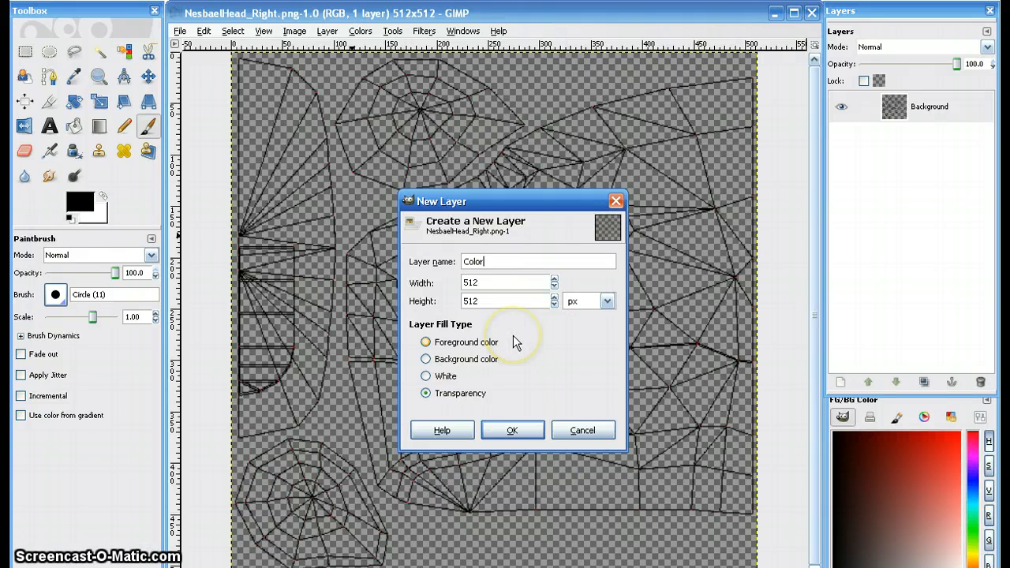
pyautogui.click(457, 393)
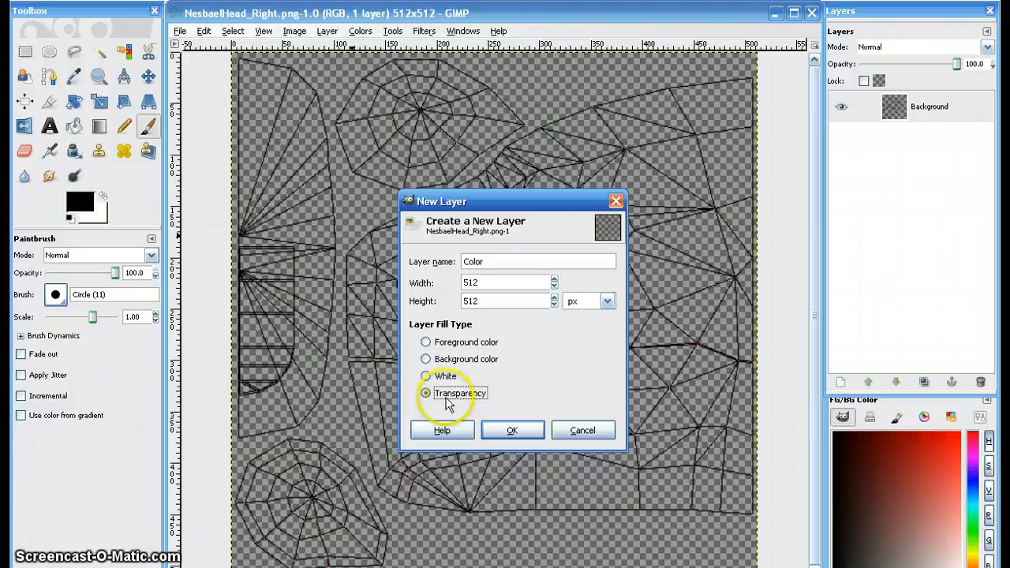
pyautogui.click(513, 430)
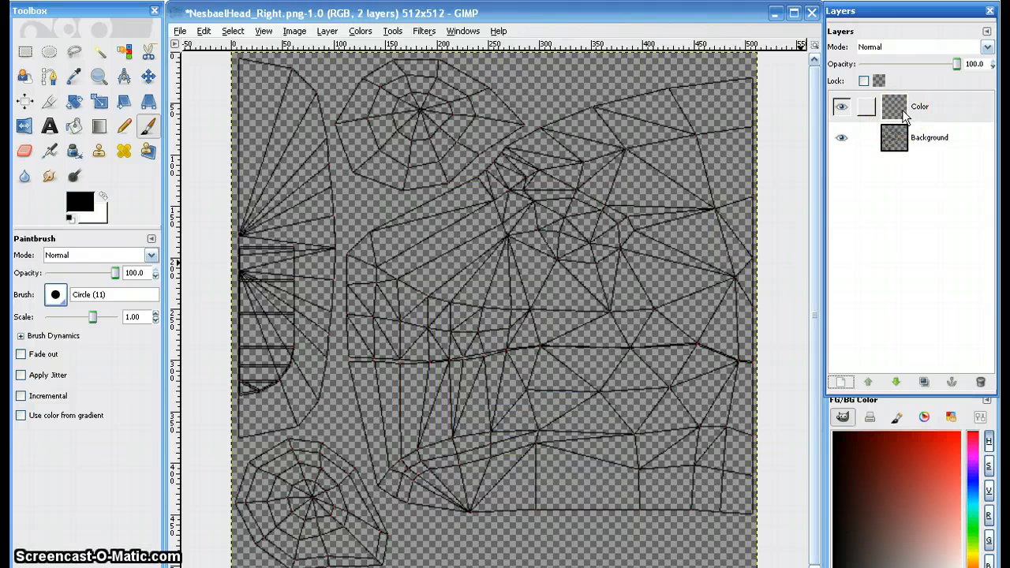
# - Select the Color layer and lower it beneath the Background layer that holds the wireframe
pyautogui.click(900, 106)
pyautogui.click(945, 107)
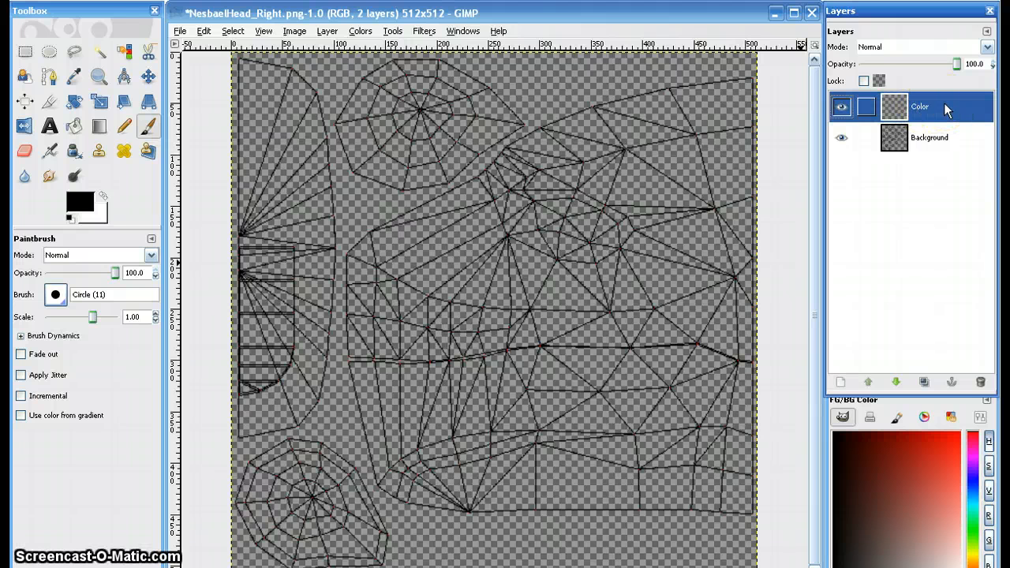
pyautogui.click(903, 144)
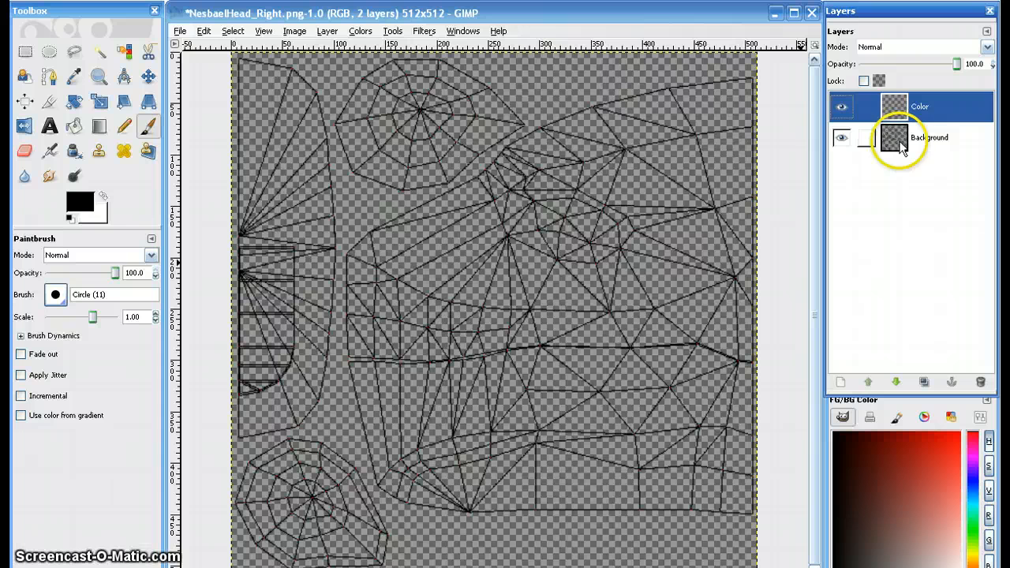
pyautogui.click(939, 146)
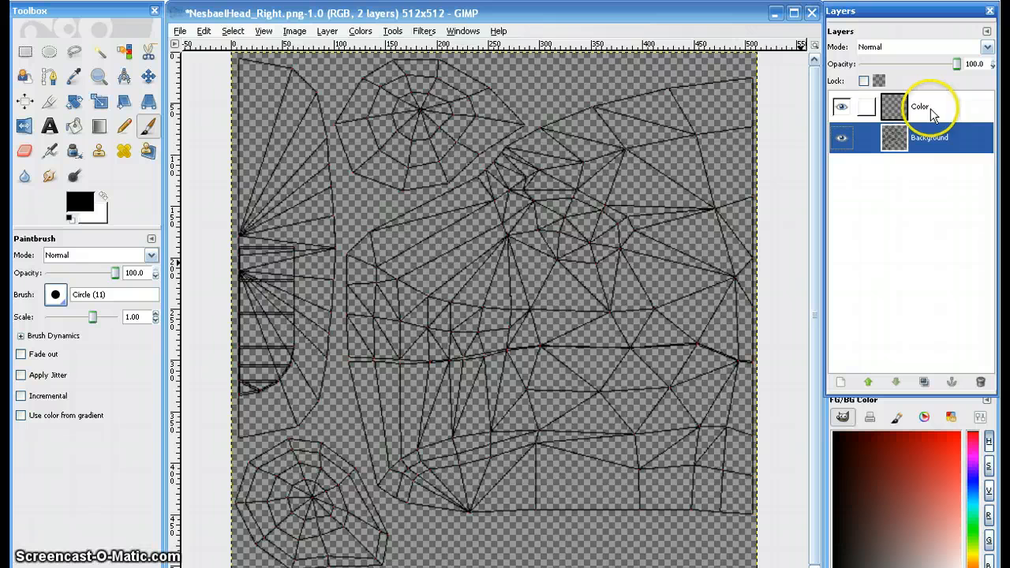
pyautogui.click(931, 114)
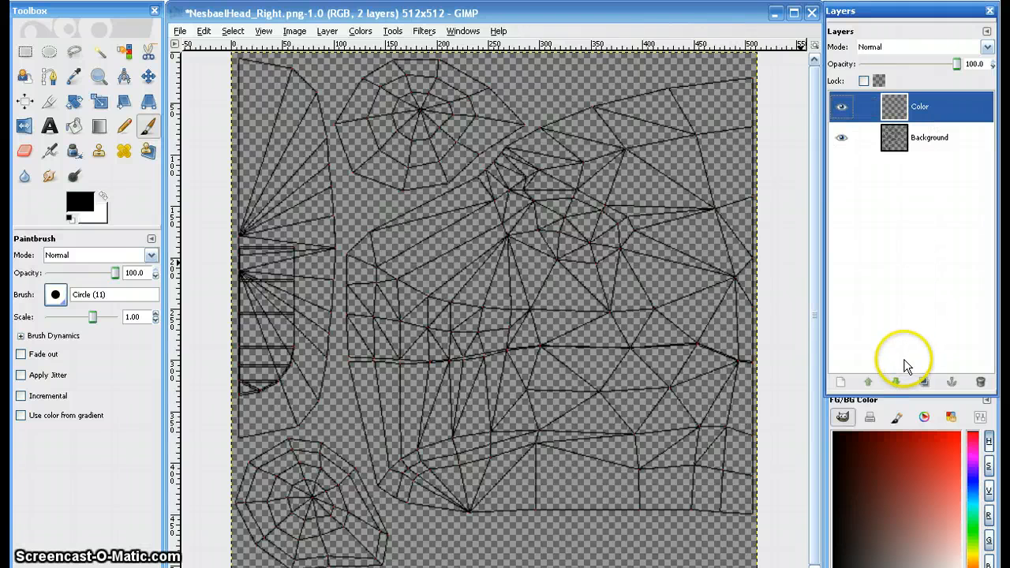
pyautogui.click(901, 387)
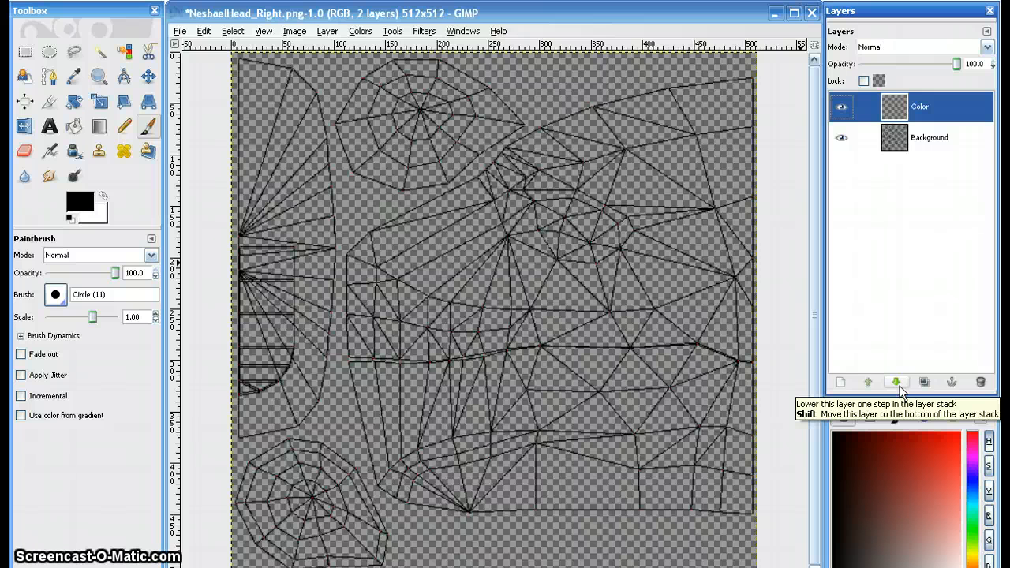
pyautogui.click(900, 385)
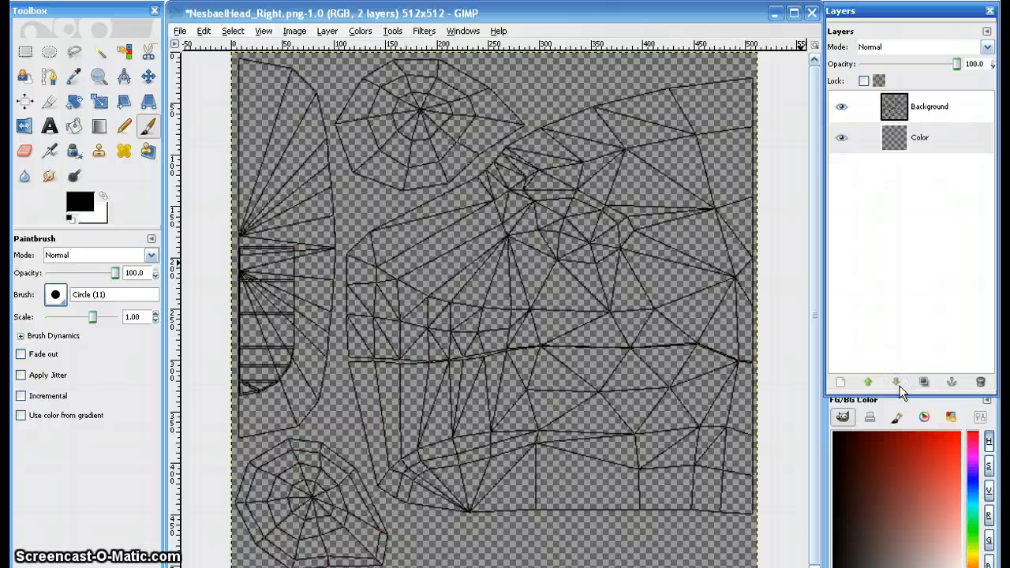
pyautogui.click(767, 178)
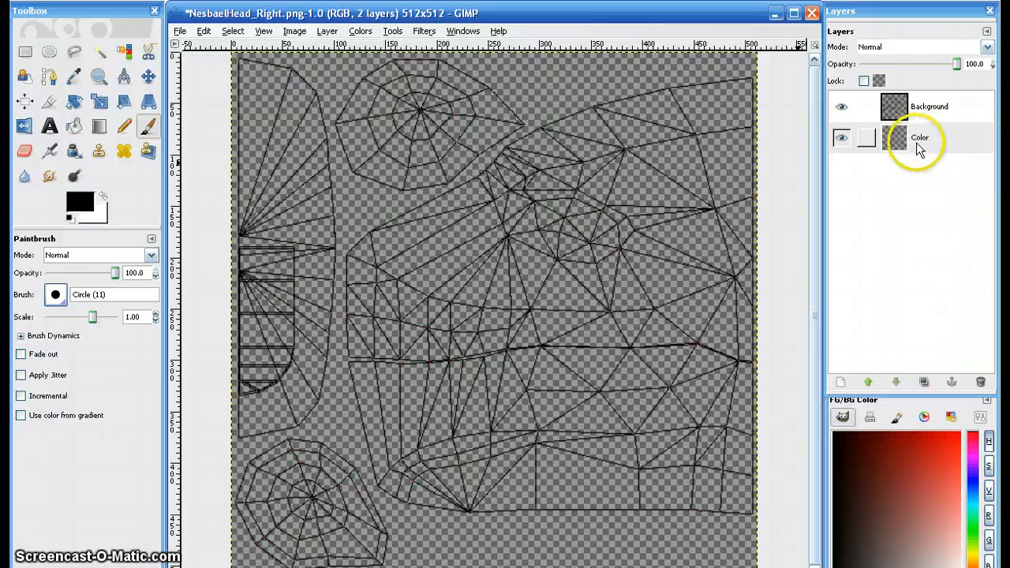
# - Choose golden yellow as the foreground color, test it with brush strokes around the eye area on the Color layer, and undo the test strokes
pyautogui.click(929, 110)
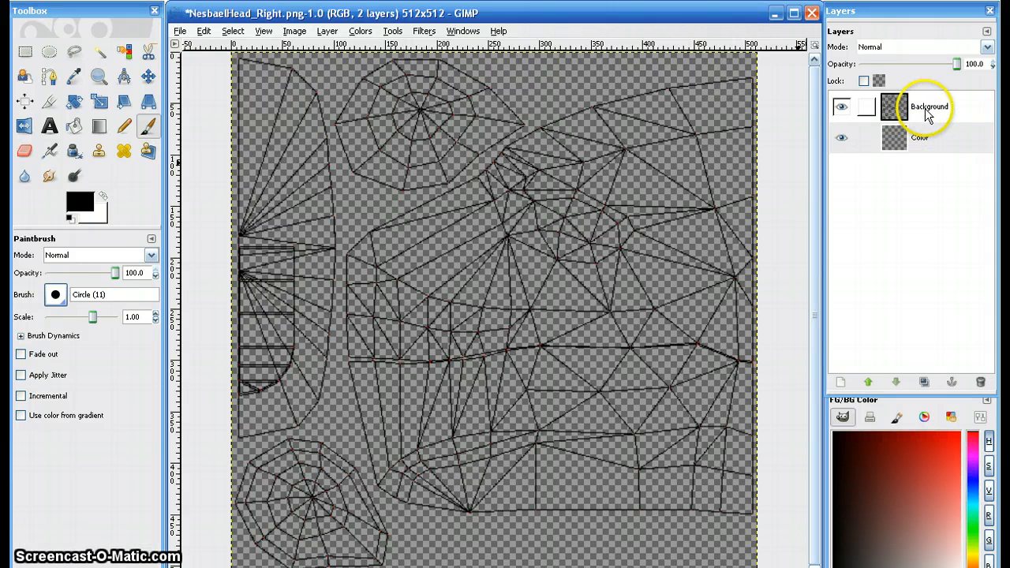
pyautogui.click(976, 559)
pyautogui.moveTo(732, 203)
pyautogui.mouseDown()
pyautogui.moveTo(680, 182)
pyautogui.moveTo(610, 206)
pyautogui.moveTo(676, 192)
pyautogui.moveTo(733, 225)
pyautogui.mouseUp()
pyautogui.hotkey('ctrl', 'z')
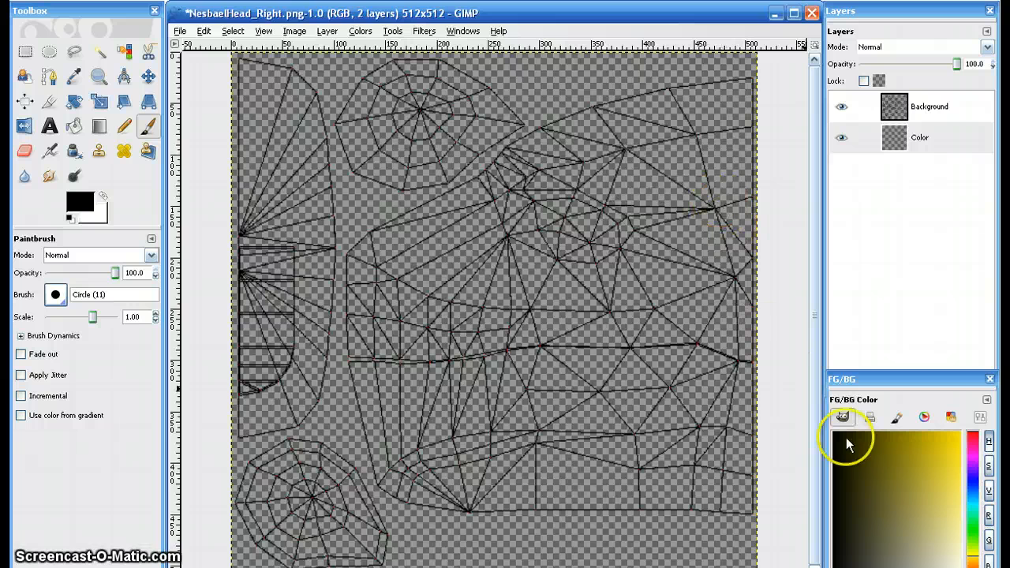
pyautogui.moveTo(846, 439); pyautogui.dragTo(958, 434)
pyautogui.moveTo(665, 175)
pyautogui.mouseDown()
pyautogui.moveTo(573, 296)
pyautogui.moveTo(684, 198)
pyautogui.moveTo(620, 298)
pyautogui.moveTo(718, 173)
pyautogui.moveTo(660, 272)
pyautogui.moveTo(639, 362)
pyautogui.moveTo(690, 251)
pyautogui.moveTo(646, 216)
pyautogui.moveTo(632, 181)
pyautogui.moveTo(529, 333)
pyautogui.moveTo(527, 308)
pyautogui.moveTo(598, 199)
pyautogui.moveTo(546, 248)
pyautogui.moveTo(584, 172)
pyautogui.moveTo(670, 219)
pyautogui.moveTo(572, 195)
pyautogui.moveTo(534, 326)
pyautogui.moveTo(673, 224)
pyautogui.moveTo(594, 213)
pyautogui.moveTo(610, 247)
pyautogui.mouseUp()
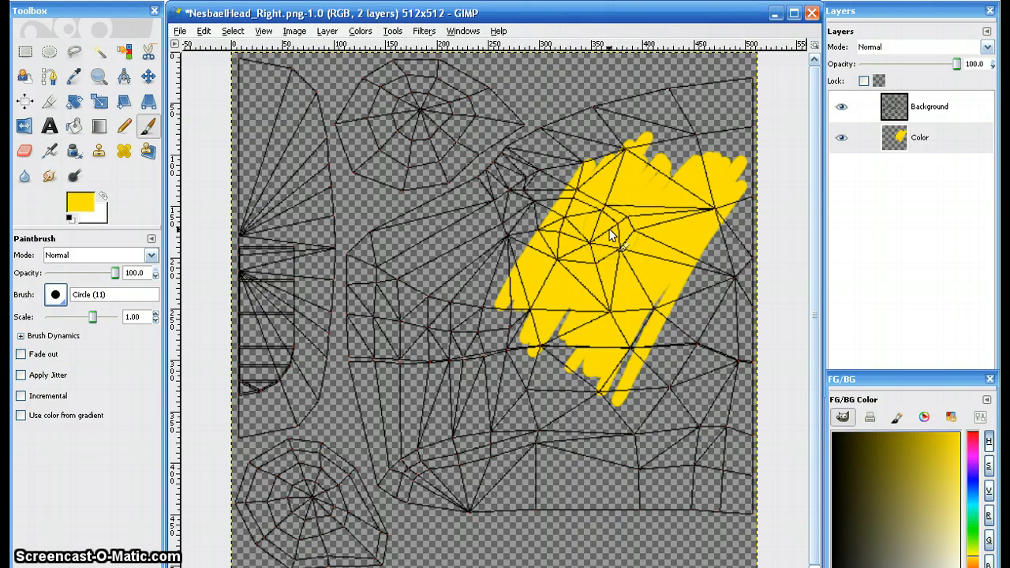
pyautogui.hotkey('ctrl', 'z')
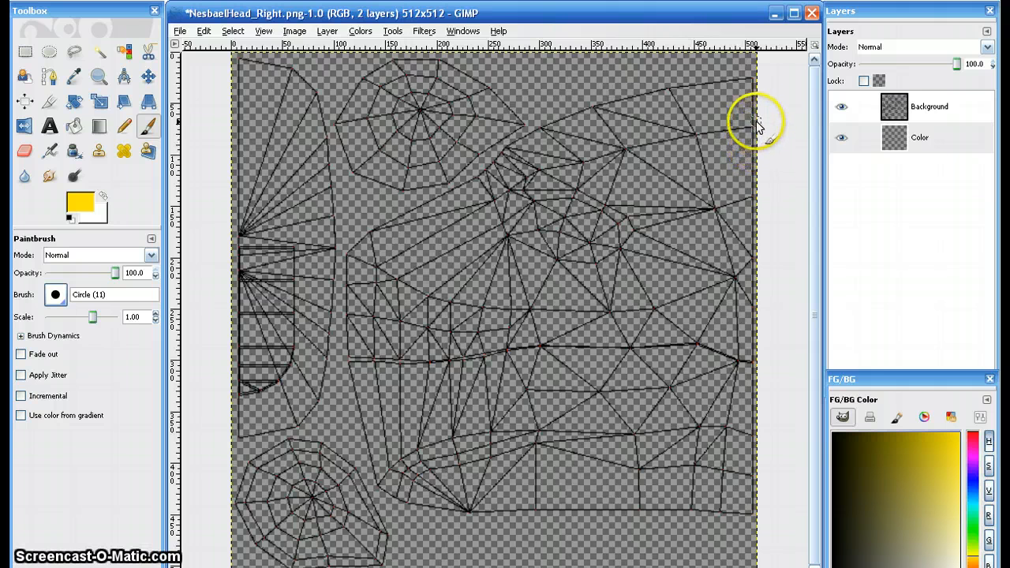
# - Trace the head profile in yellow from the upper edge, around the muzzle and along the jaw on the Color layer
pyautogui.click(754, 80)
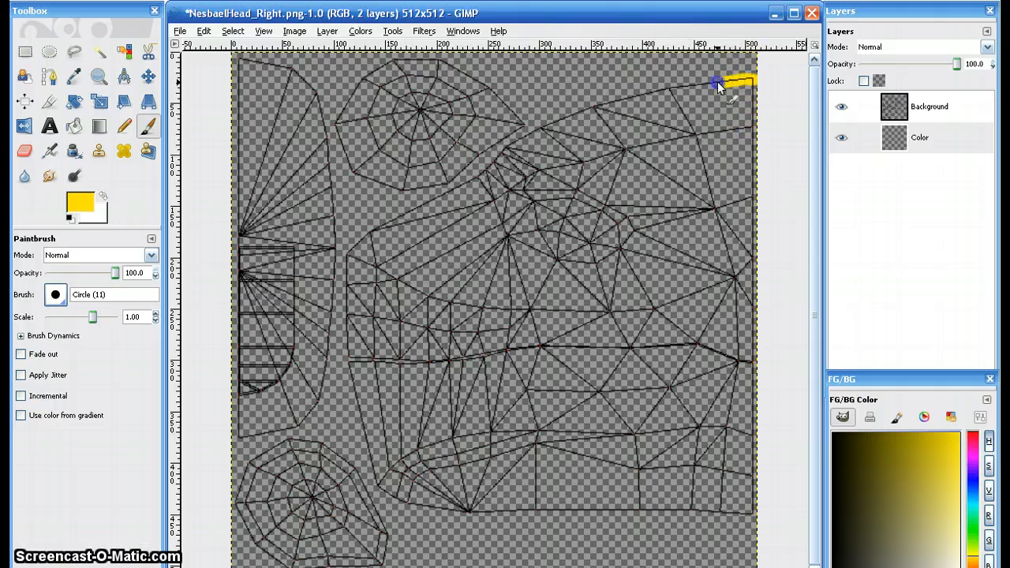
pyautogui.moveTo(717, 85)
pyautogui.mouseDown()
pyautogui.moveTo(561, 119)
pyautogui.moveTo(376, 226)
pyautogui.mouseUp()
pyautogui.moveTo(352, 268)
pyautogui.mouseDown()
pyautogui.moveTo(344, 354)
pyautogui.moveTo(357, 446)
pyautogui.mouseUp()
pyautogui.moveTo(377, 487)
pyautogui.mouseDown()
pyautogui.moveTo(487, 518)
pyautogui.moveTo(532, 514)
pyautogui.mouseUp()
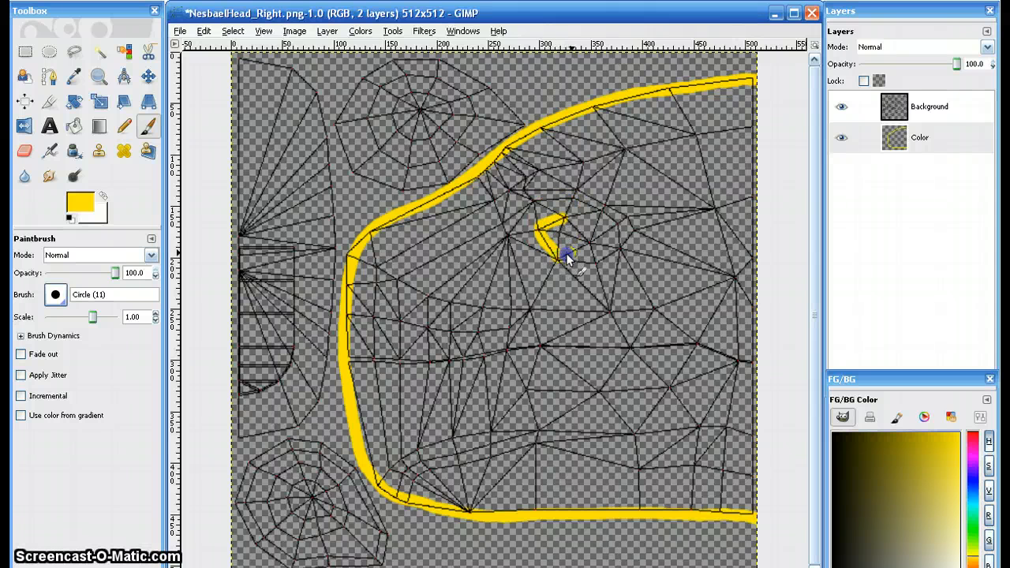
# - Outline the diamond-shaped eye and the larger oval around it in yellow, and fill in most of the area between them
pyautogui.moveTo(588, 246); pyautogui.dragTo(568, 224)
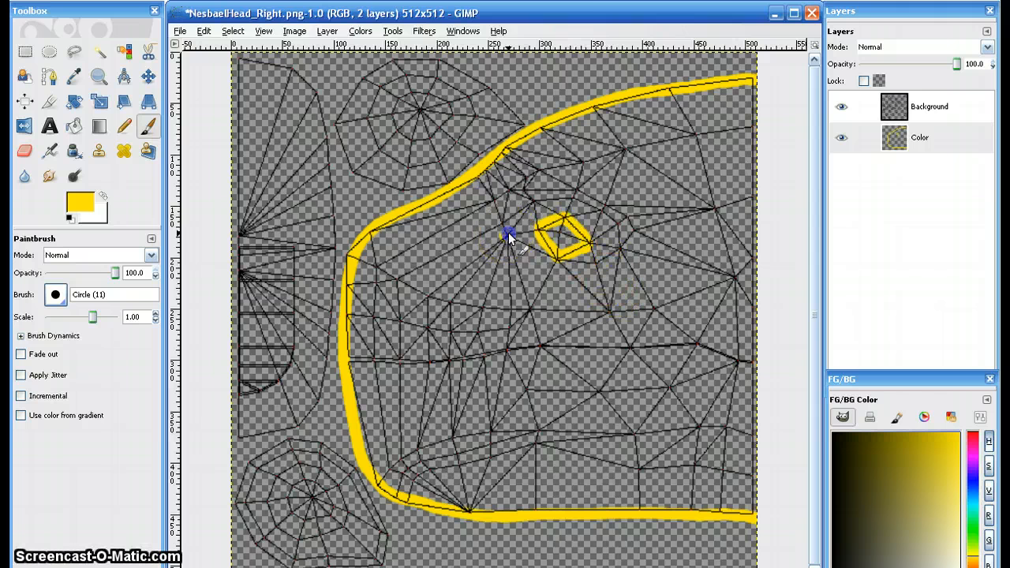
pyautogui.moveTo(525, 222); pyautogui.dragTo(559, 204)
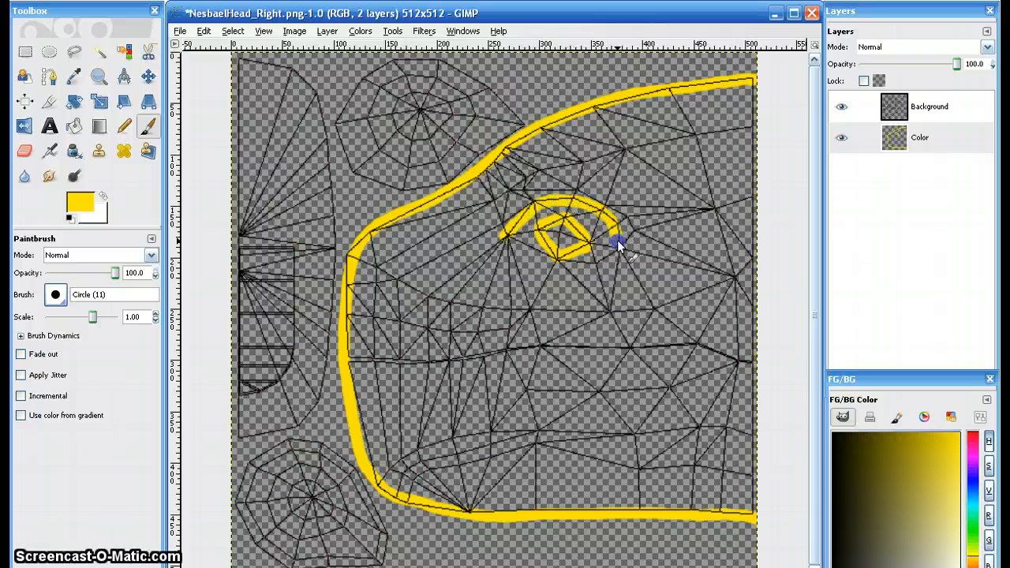
pyautogui.moveTo(508, 232); pyautogui.dragTo(582, 270)
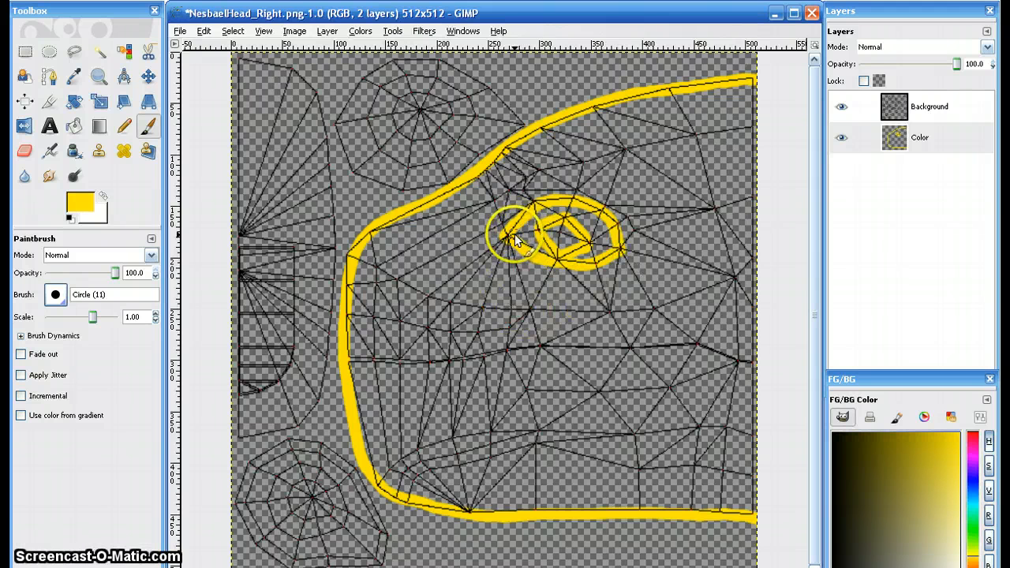
pyautogui.moveTo(531, 234)
pyautogui.mouseDown()
pyautogui.moveTo(563, 209)
pyautogui.moveTo(598, 247)
pyautogui.mouseUp()
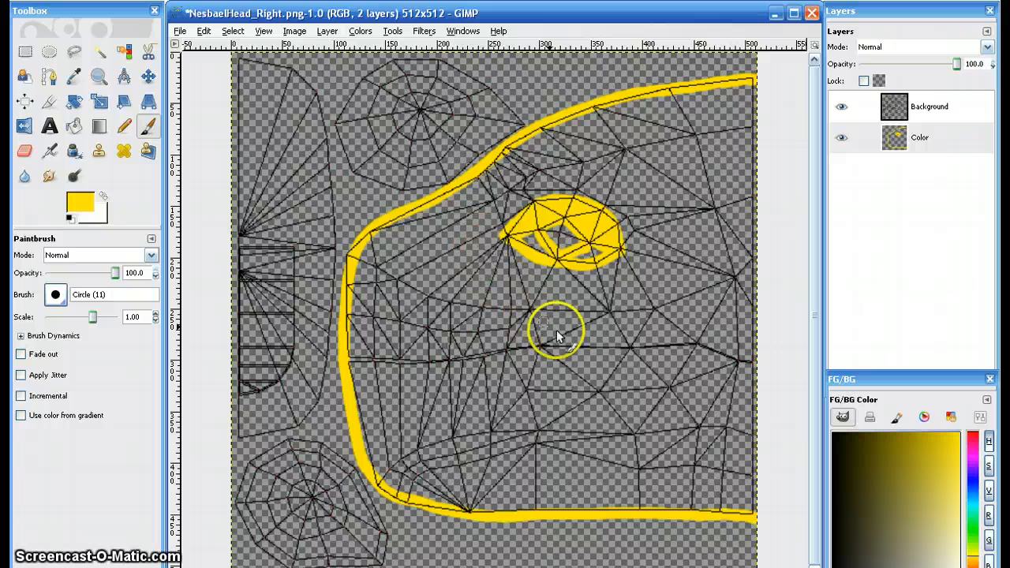
# - Paint the nose at the tip of the muzzle solid yellow and trace the mouth line to the corner of the mouth
pyautogui.click(374, 232)
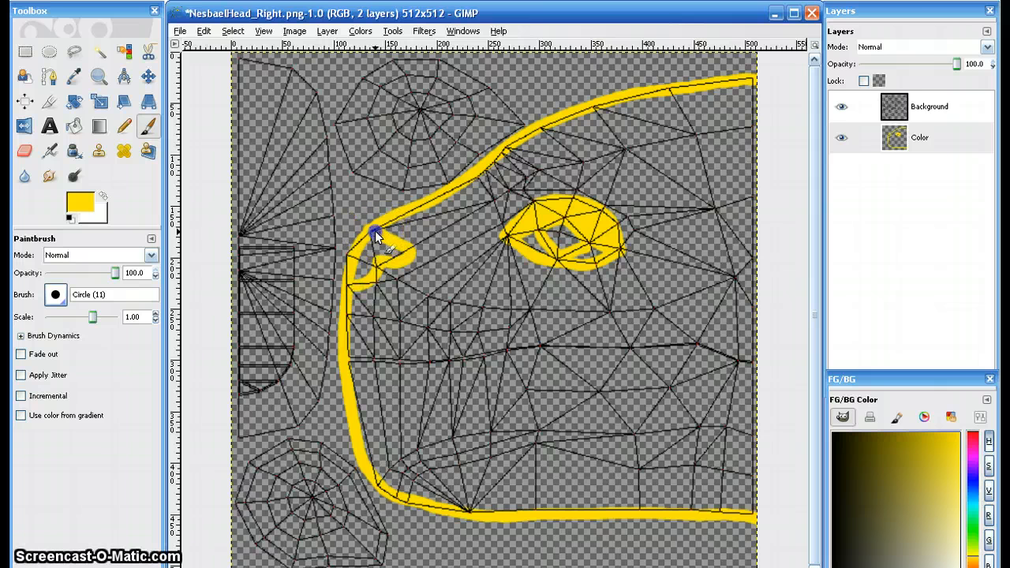
pyautogui.moveTo(373, 231); pyautogui.dragTo(387, 236)
pyautogui.moveTo(358, 280)
pyautogui.mouseDown()
pyautogui.moveTo(367, 244)
pyautogui.moveTo(369, 277)
pyautogui.moveTo(399, 254)
pyautogui.mouseUp()
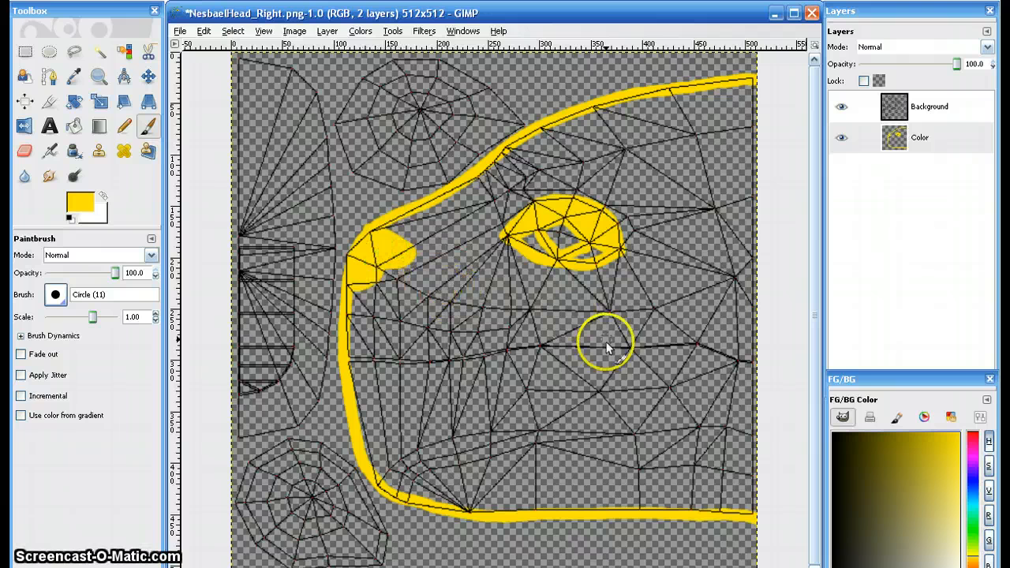
pyautogui.moveTo(353, 359); pyautogui.dragTo(500, 360)
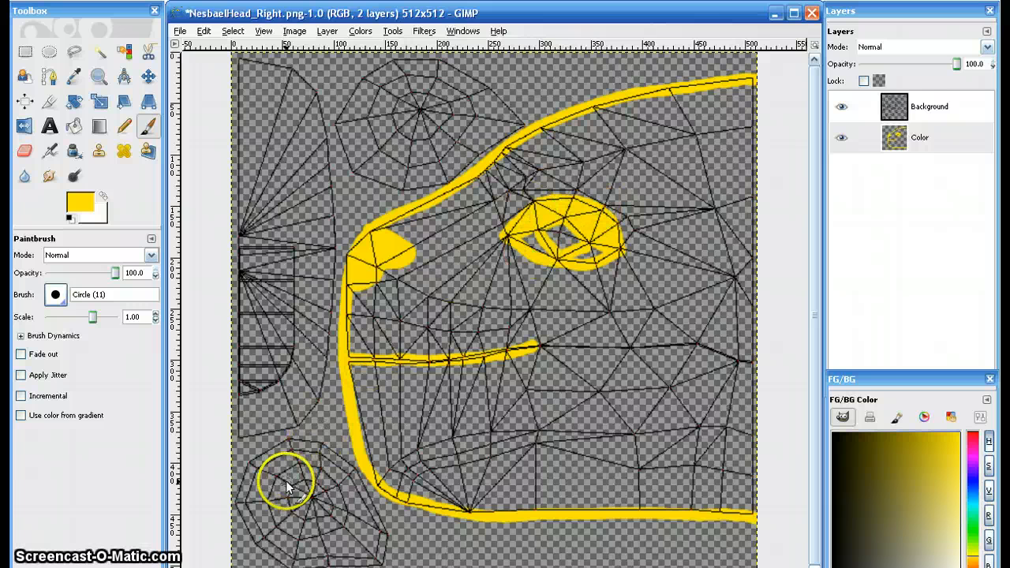
# - Outline the rounded web-shaped piece below the muzzle in yellow and roughly fill its interior
pyautogui.moveTo(294, 440)
pyautogui.mouseDown()
pyautogui.moveTo(329, 444)
pyautogui.moveTo(348, 465)
pyautogui.moveTo(376, 516)
pyautogui.moveTo(383, 555)
pyautogui.mouseUp()
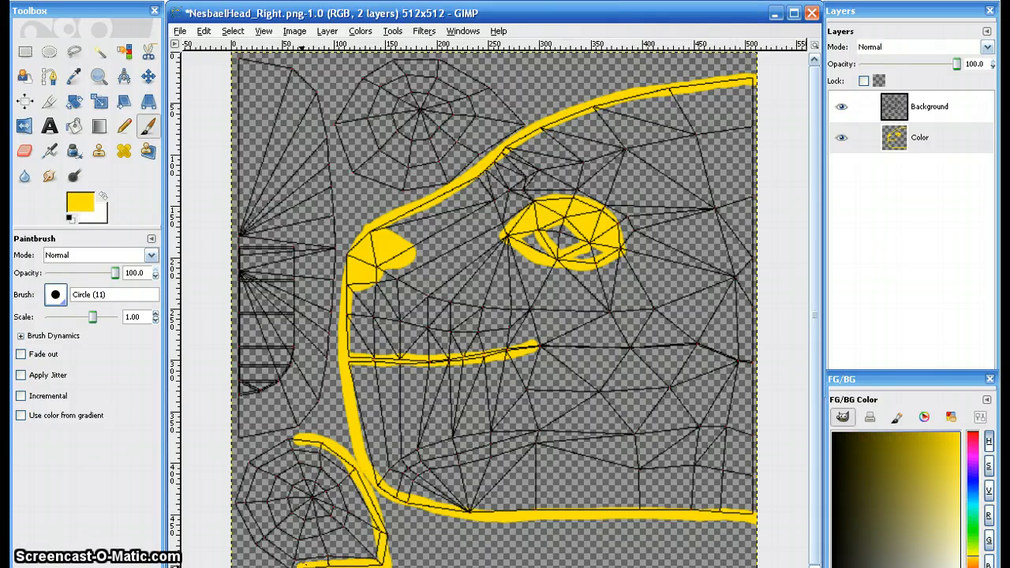
pyautogui.moveTo(252, 550); pyautogui.dragTo(239, 491)
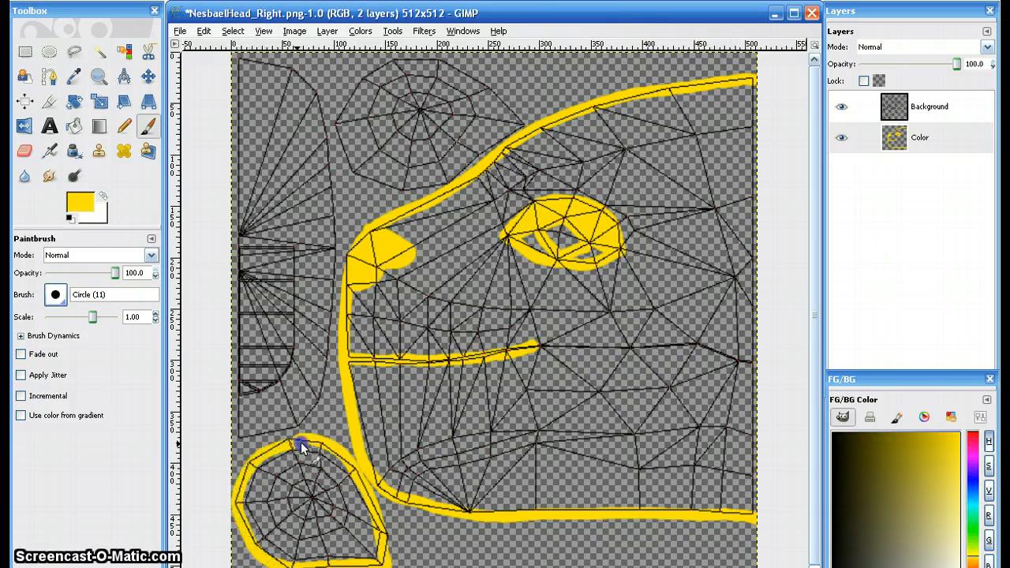
pyautogui.moveTo(301, 446)
pyautogui.mouseDown()
pyautogui.moveTo(265, 452)
pyautogui.moveTo(251, 476)
pyautogui.moveTo(283, 460)
pyautogui.moveTo(257, 489)
pyautogui.moveTo(262, 457)
pyautogui.moveTo(279, 494)
pyautogui.moveTo(304, 467)
pyautogui.moveTo(297, 541)
pyautogui.moveTo(338, 489)
pyautogui.moveTo(373, 541)
pyautogui.moveTo(296, 546)
pyautogui.moveTo(316, 544)
pyautogui.moveTo(302, 481)
pyautogui.mouseUp()
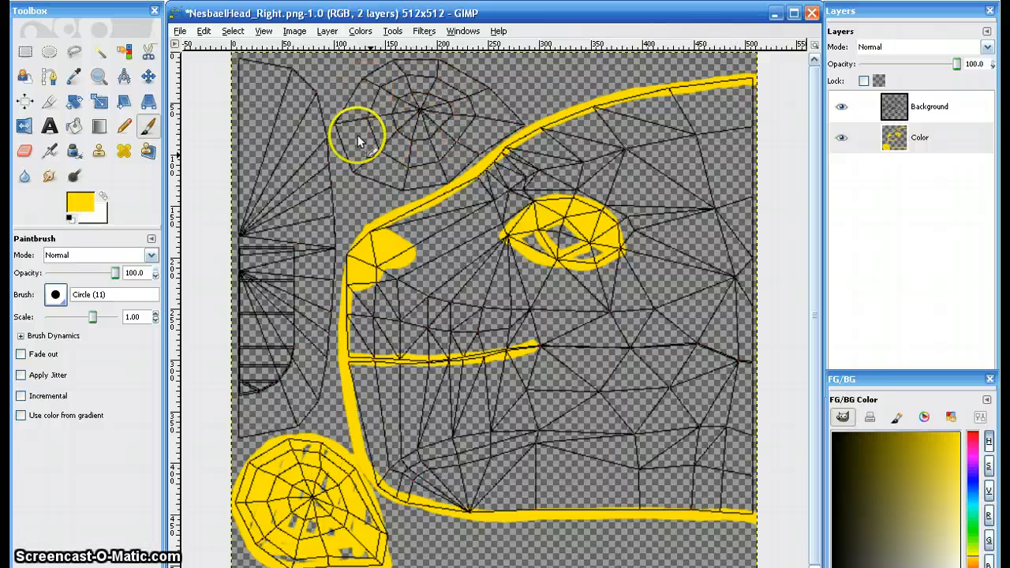
# - Outline the rounded web-shaped piece above the muzzle in yellow, thicken its edge and scribble in its interior
pyautogui.moveTo(341, 123); pyautogui.dragTo(341, 118)
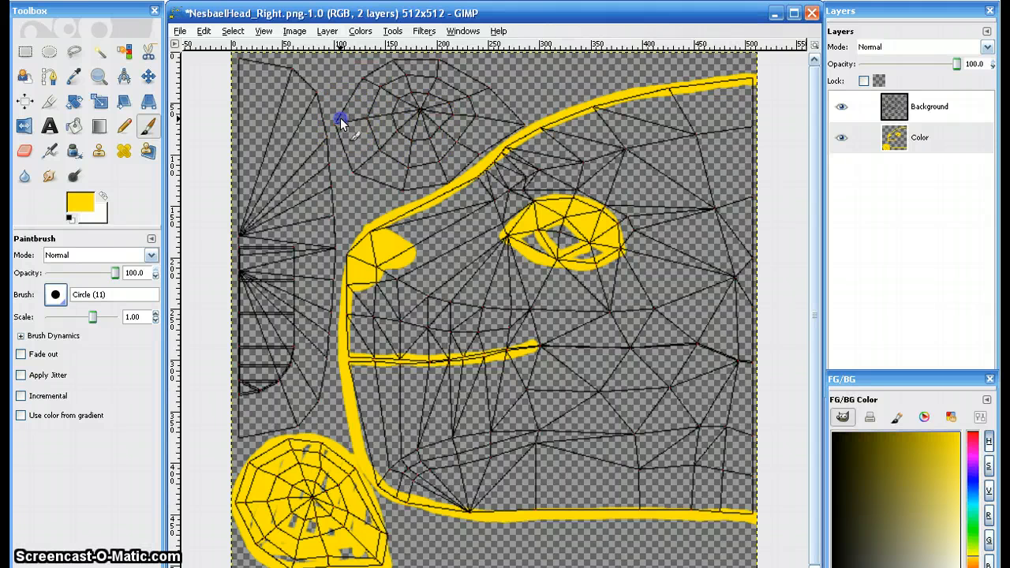
pyautogui.moveTo(368, 79)
pyautogui.mouseDown()
pyautogui.moveTo(388, 63)
pyautogui.moveTo(444, 66)
pyautogui.mouseUp()
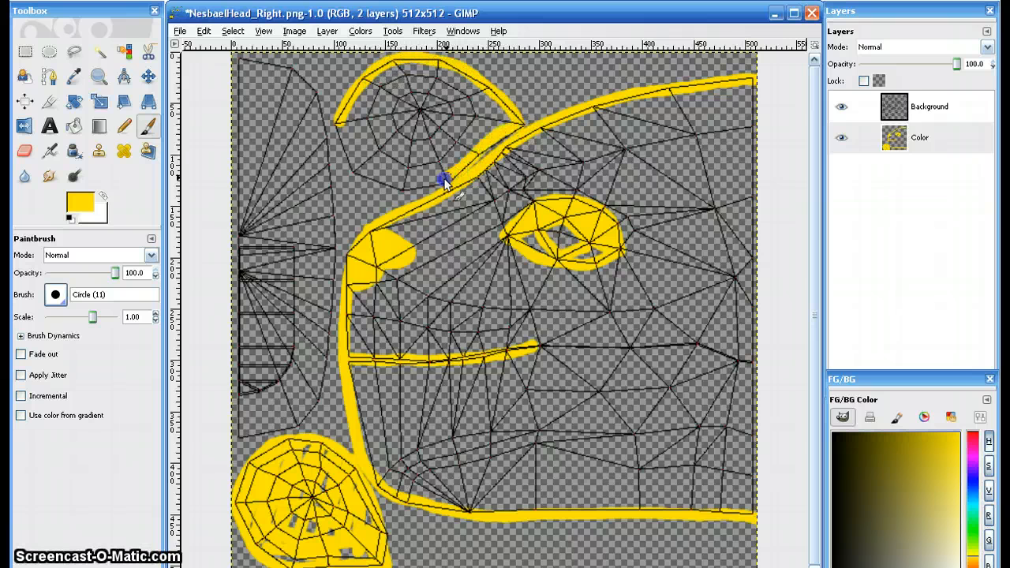
pyautogui.moveTo(409, 189)
pyautogui.mouseDown()
pyautogui.moveTo(361, 180)
pyautogui.moveTo(345, 151)
pyautogui.mouseUp()
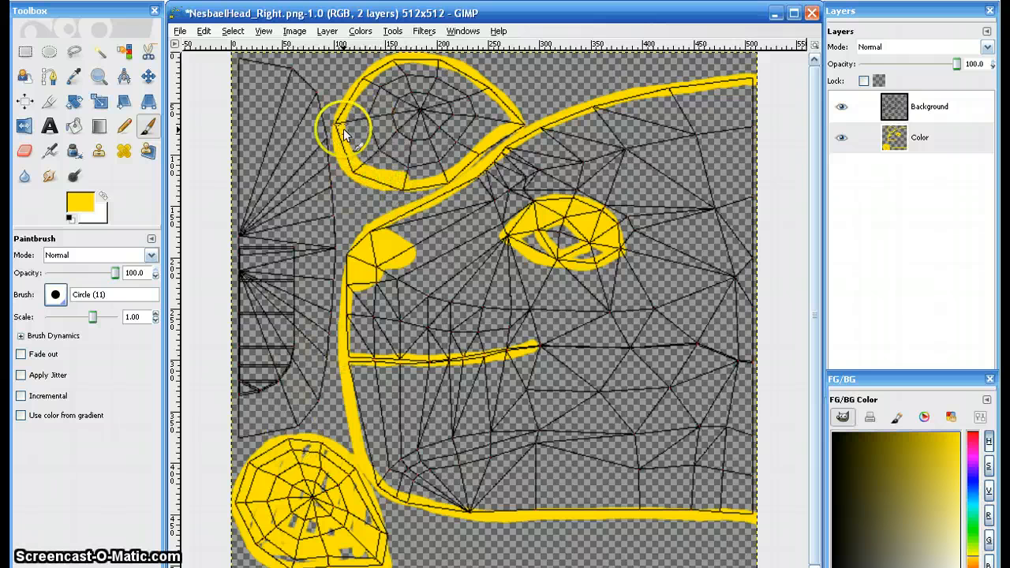
pyautogui.moveTo(375, 79)
pyautogui.mouseDown()
pyautogui.moveTo(393, 64)
pyautogui.moveTo(448, 69)
pyautogui.moveTo(511, 117)
pyautogui.mouseUp()
pyautogui.moveTo(459, 169); pyautogui.dragTo(397, 184)
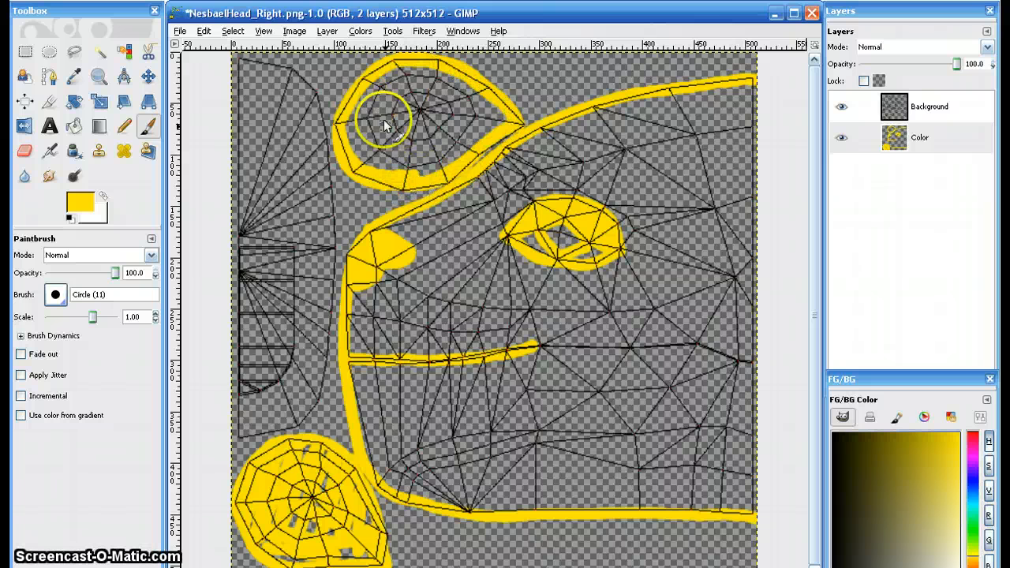
pyautogui.moveTo(389, 83)
pyautogui.mouseDown()
pyautogui.moveTo(381, 114)
pyautogui.moveTo(418, 84)
pyautogui.moveTo(422, 102)
pyautogui.moveTo(456, 97)
pyautogui.moveTo(450, 136)
pyautogui.moveTo(477, 146)
pyautogui.mouseUp()
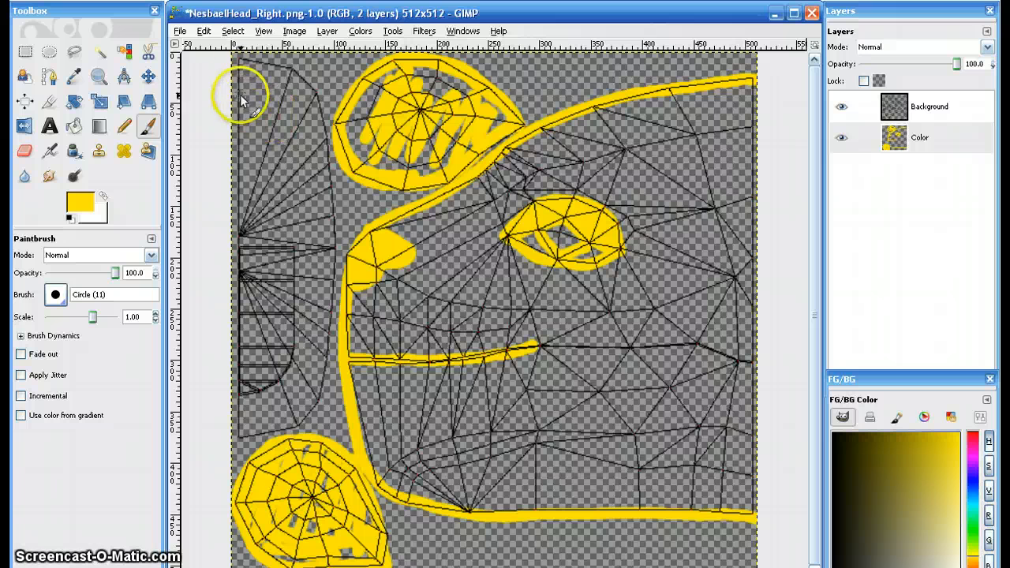
# - Trace the curved outline of the tall half-oval piece at the canvas edge in yellow and thicken the line
pyautogui.moveTo(228, 60); pyautogui.dragTo(244, 61)
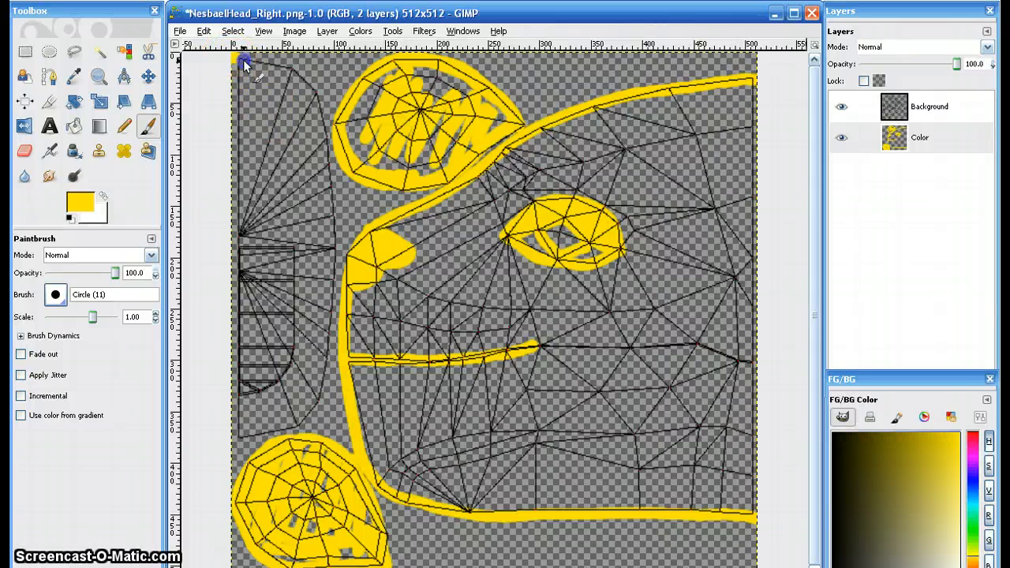
pyautogui.moveTo(324, 134)
pyautogui.mouseDown()
pyautogui.moveTo(334, 237)
pyautogui.moveTo(326, 361)
pyautogui.moveTo(308, 422)
pyautogui.moveTo(264, 437)
pyautogui.mouseUp()
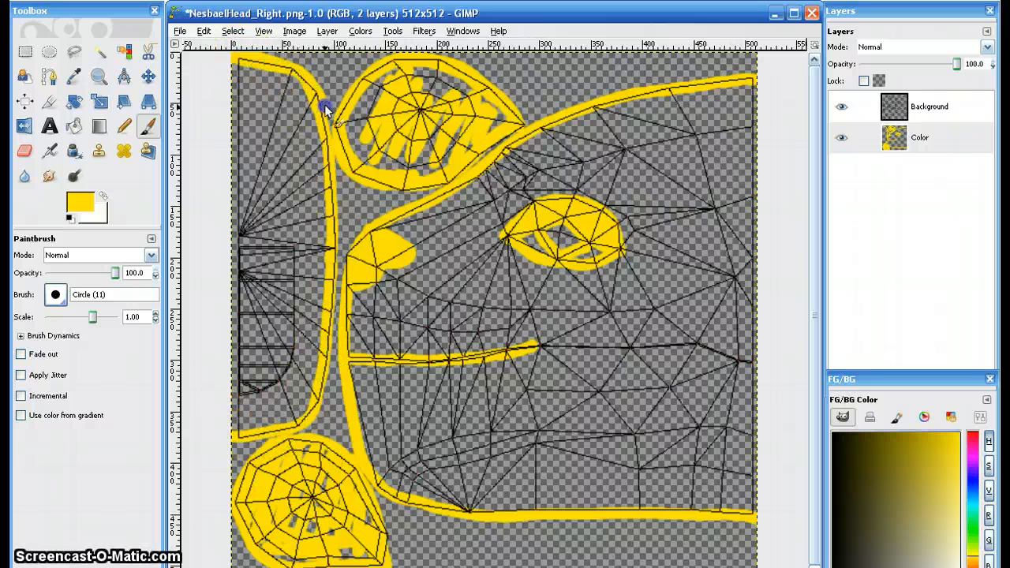
pyautogui.moveTo(333, 177)
pyautogui.mouseDown()
pyautogui.moveTo(324, 371)
pyautogui.moveTo(289, 430)
pyautogui.mouseUp()
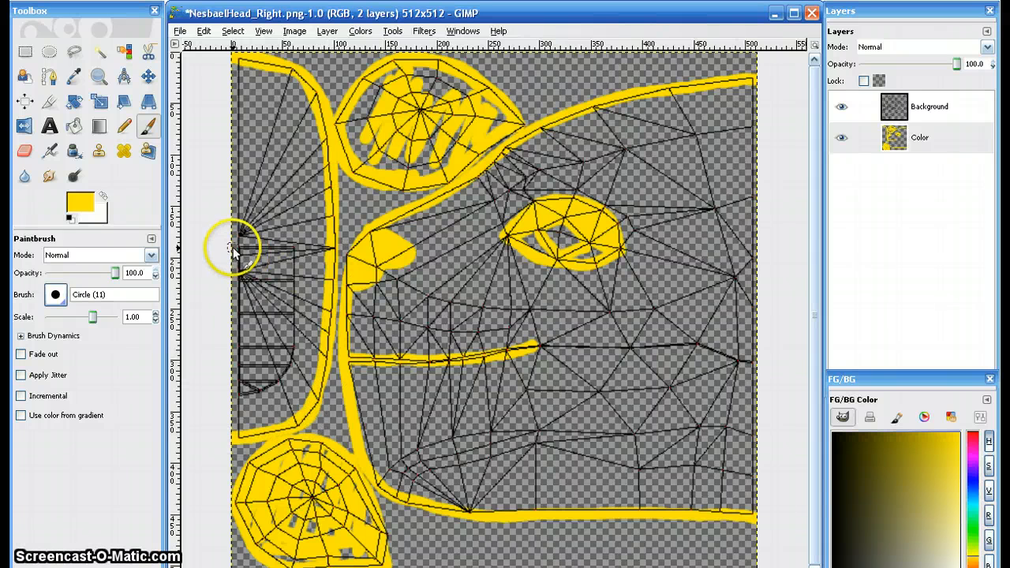
# - Outline the small tongue-shaped piece inside the half-oval in yellow and fill most of it in
pyautogui.moveTo(234, 249)
pyautogui.mouseDown()
pyautogui.moveTo(290, 252)
pyautogui.moveTo(293, 306)
pyautogui.mouseUp()
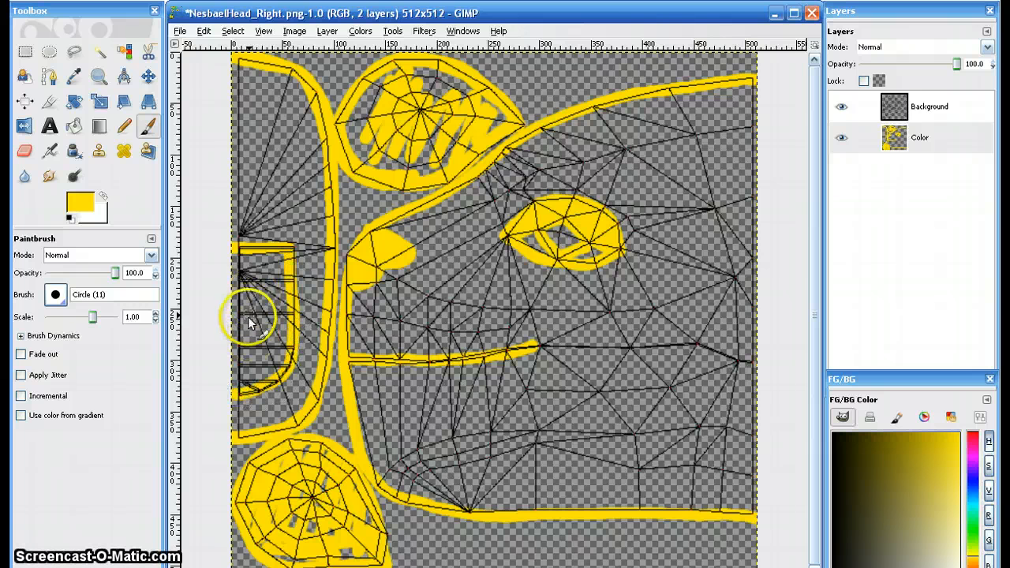
pyautogui.moveTo(237, 246)
pyautogui.mouseDown()
pyautogui.moveTo(236, 345)
pyautogui.moveTo(249, 260)
pyautogui.moveTo(250, 346)
pyautogui.moveTo(274, 360)
pyautogui.moveTo(300, 332)
pyautogui.mouseUp()
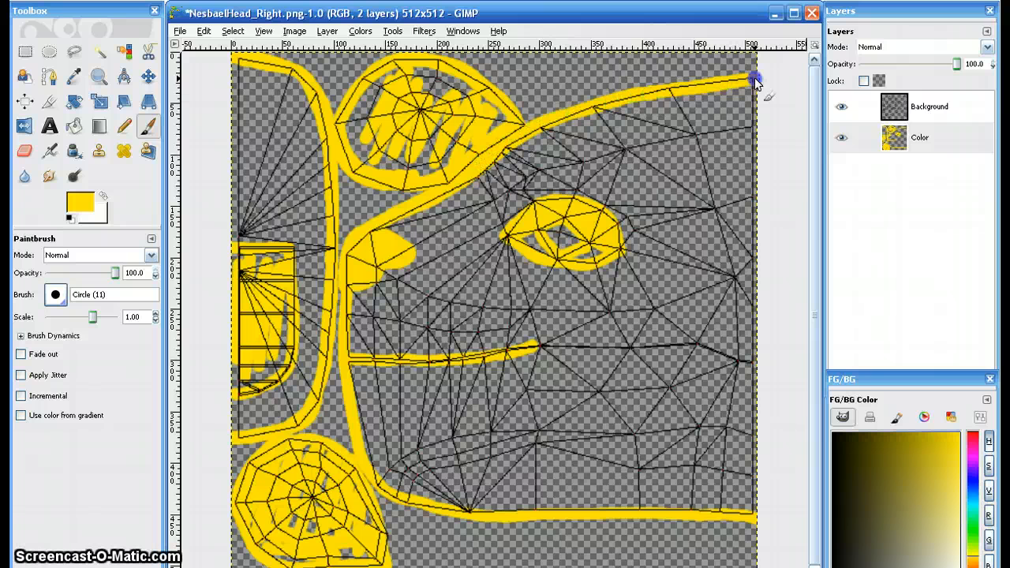
# - Thicken the yellow head outline along the forehead, the front of the muzzle and the lower jaw
pyautogui.moveTo(755, 79)
pyautogui.mouseDown()
pyautogui.moveTo(586, 105)
pyautogui.moveTo(506, 140)
pyautogui.mouseUp()
pyautogui.moveTo(724, 82); pyautogui.dragTo(727, 79)
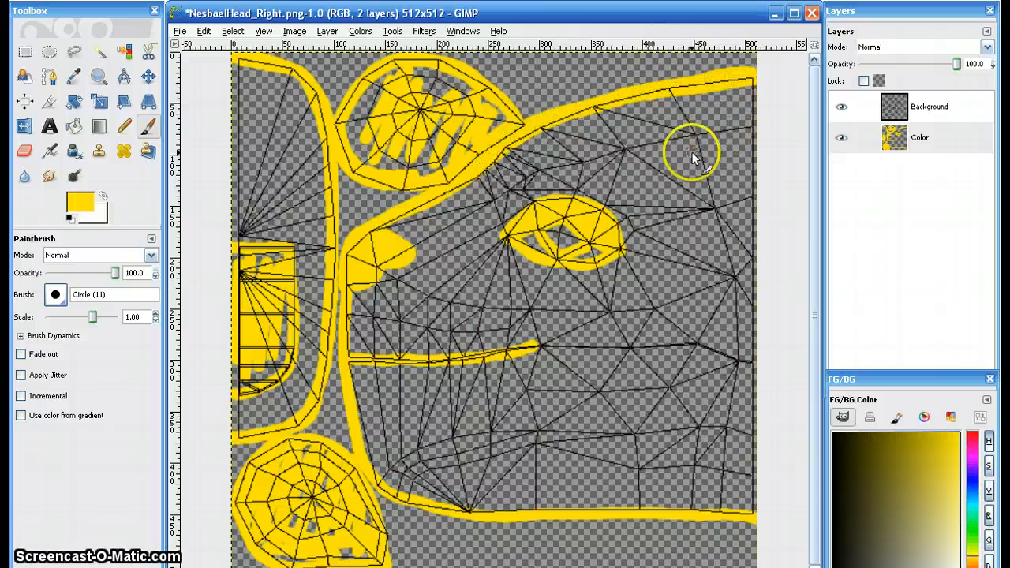
pyautogui.moveTo(338, 255)
pyautogui.mouseDown()
pyautogui.moveTo(343, 391)
pyautogui.moveTo(355, 449)
pyautogui.moveTo(346, 368)
pyautogui.moveTo(368, 479)
pyautogui.mouseUp()
pyautogui.moveTo(447, 515); pyautogui.dragTo(478, 521)
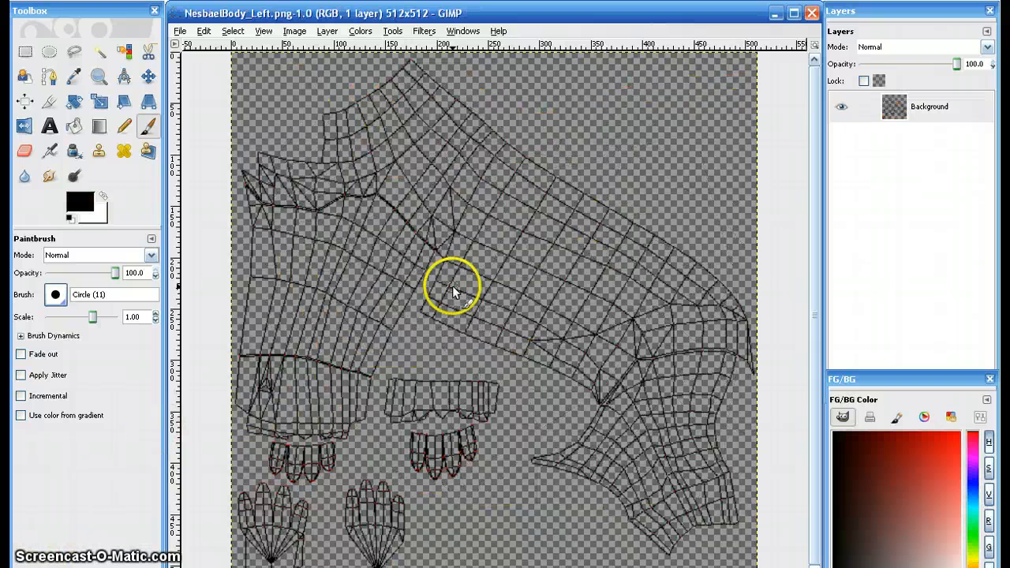
# - Set the foreground color to bright yellow for painting the NesbaelBody_Left texture
pyautogui.click(973, 557)
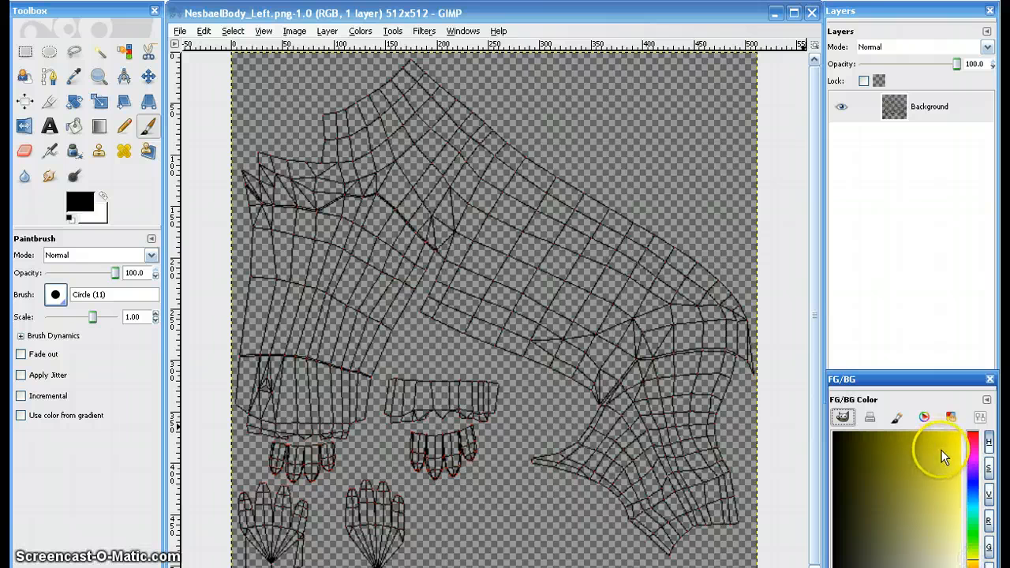
pyautogui.moveTo(944, 456); pyautogui.dragTo(962, 433)
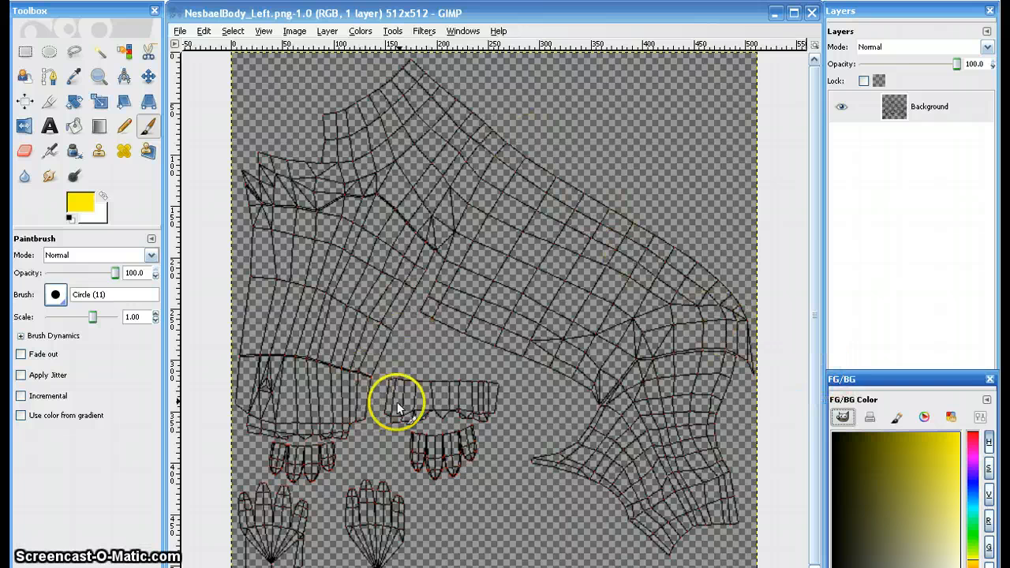
pyautogui.moveTo(391, 374); pyautogui.dragTo(390, 380)
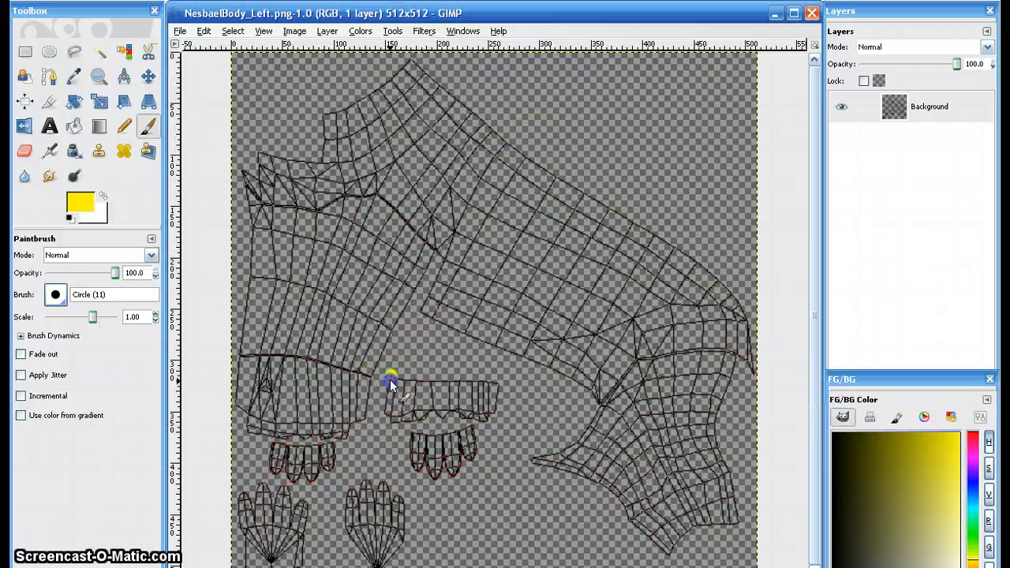
pyautogui.moveTo(399, 425); pyautogui.dragTo(456, 421)
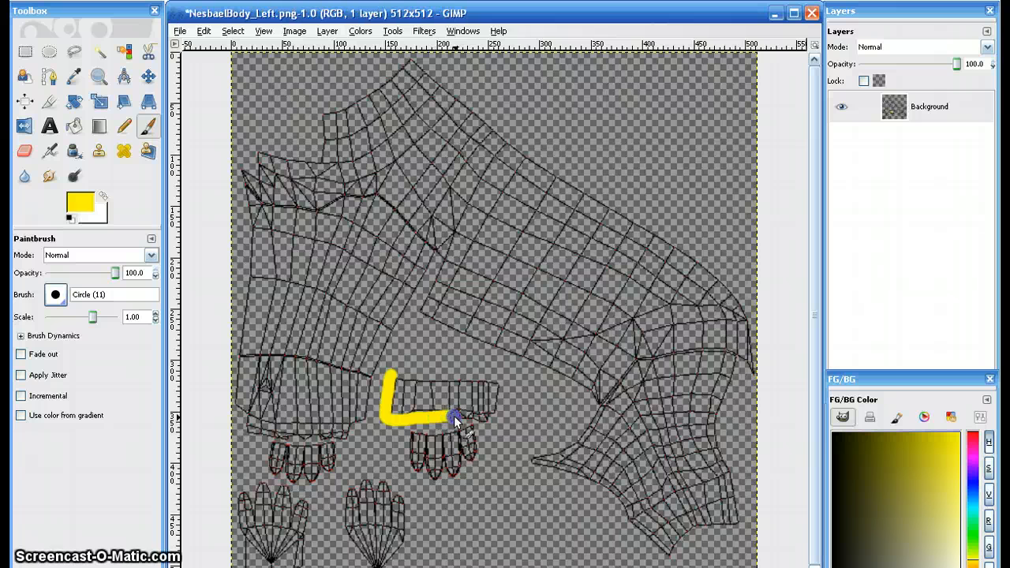
pyautogui.hotkey('ctrl', 'z')
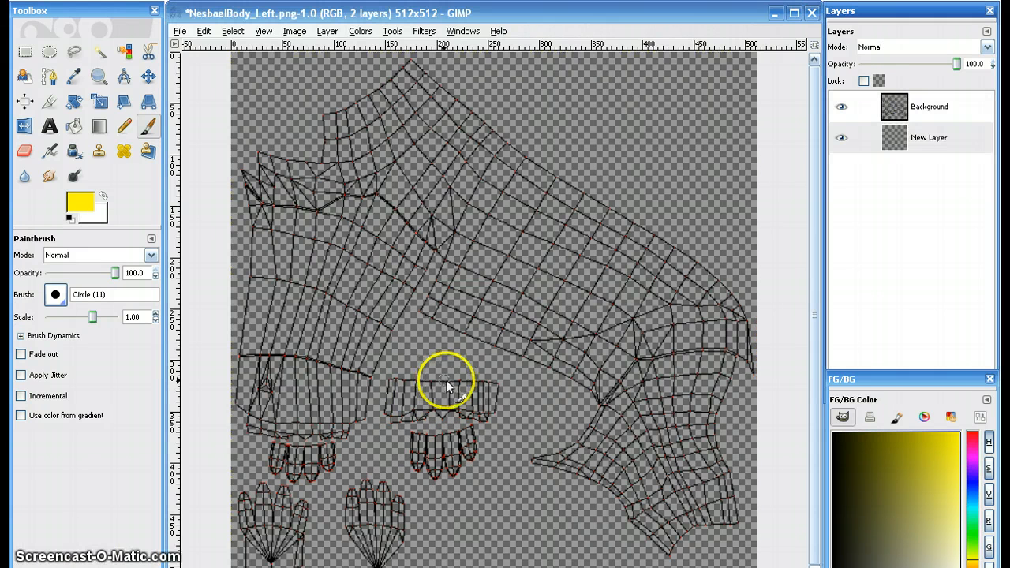
# - On a new layer beneath the wireframe, outline the rectangular band piece and the toe strip below it in yellow and partly fill them
pyautogui.moveTo(445, 380); pyautogui.dragTo(428, 378)
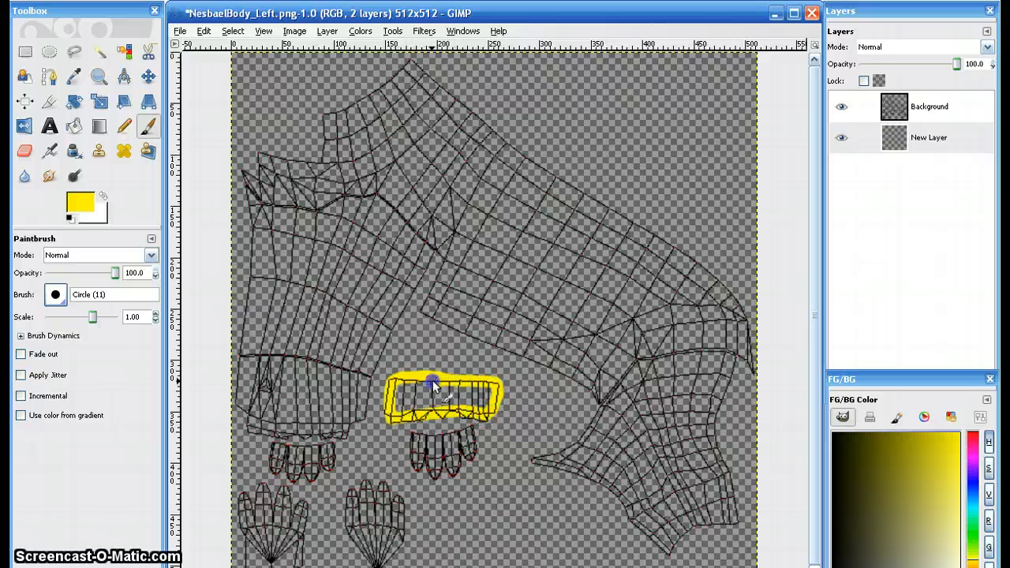
pyautogui.moveTo(401, 406); pyautogui.dragTo(404, 412)
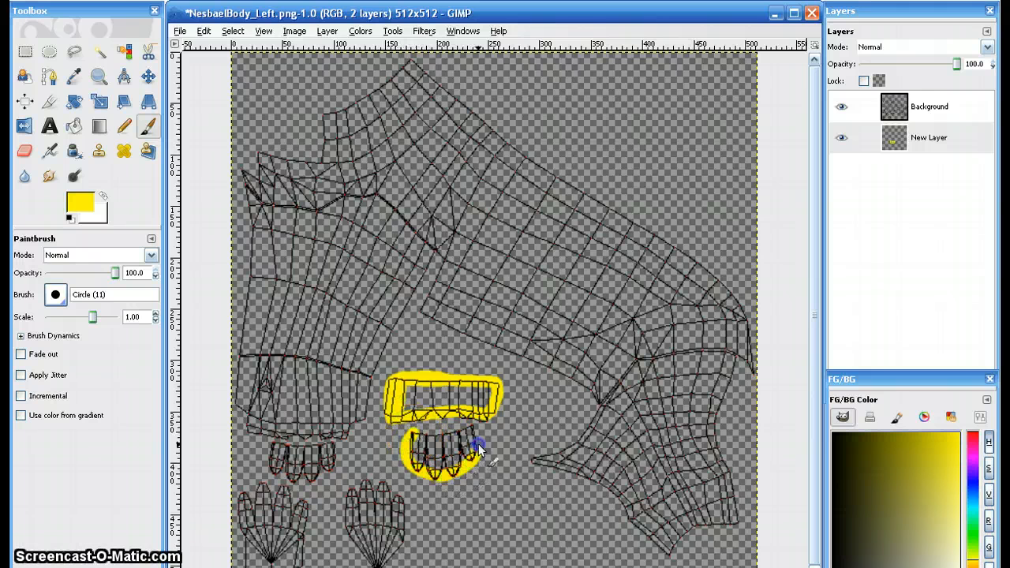
pyautogui.moveTo(444, 442)
pyautogui.mouseDown()
pyautogui.moveTo(420, 454)
pyautogui.moveTo(432, 482)
pyautogui.moveTo(467, 481)
pyautogui.moveTo(450, 473)
pyautogui.mouseUp()
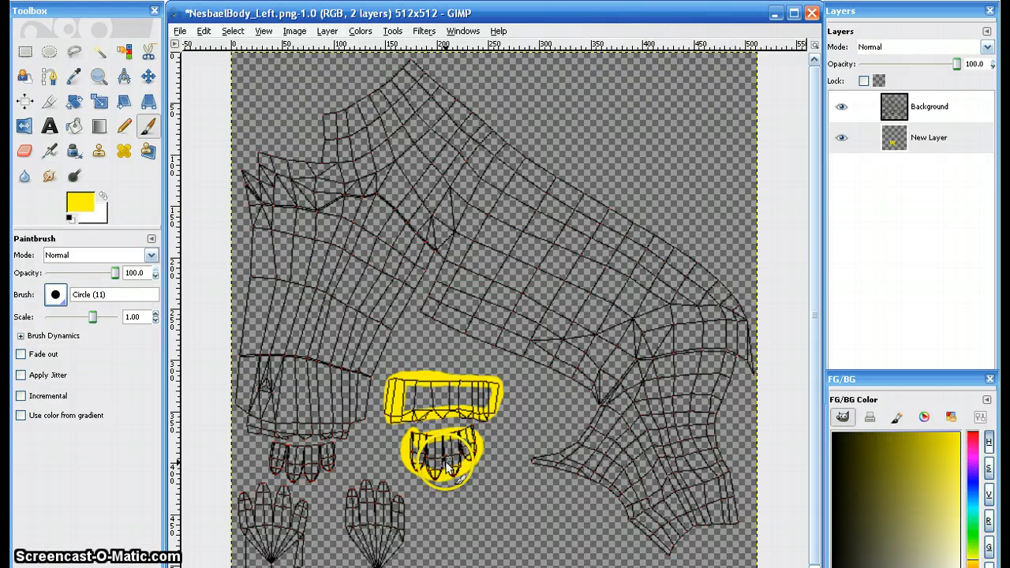
# - Outline the paw piece below the rectangular band in yellow and fill in most of its toes and pad
pyautogui.click(403, 504)
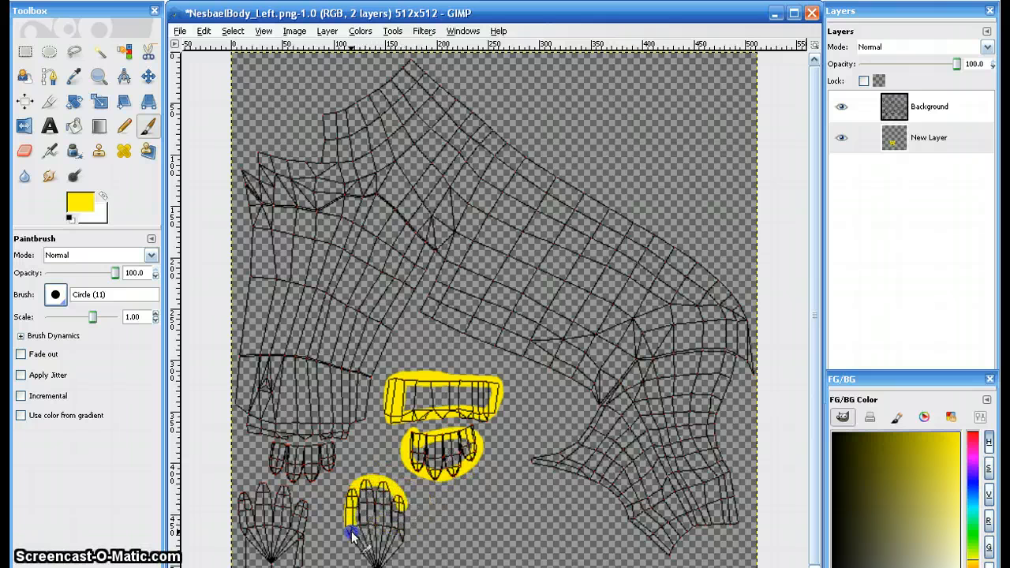
pyautogui.moveTo(364, 557)
pyautogui.mouseDown()
pyautogui.moveTo(400, 549)
pyautogui.moveTo(407, 515)
pyautogui.mouseUp()
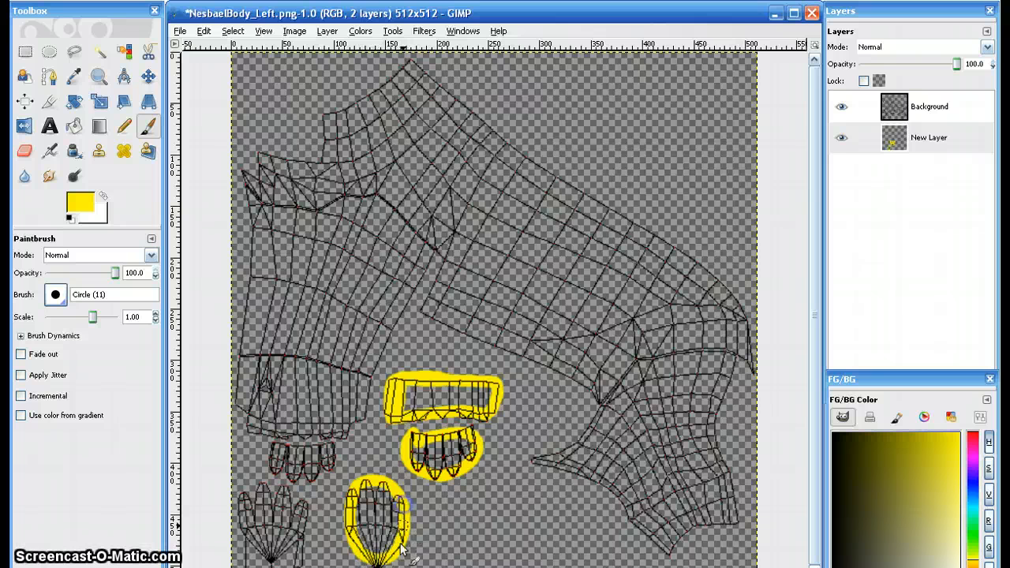
pyautogui.click(374, 517)
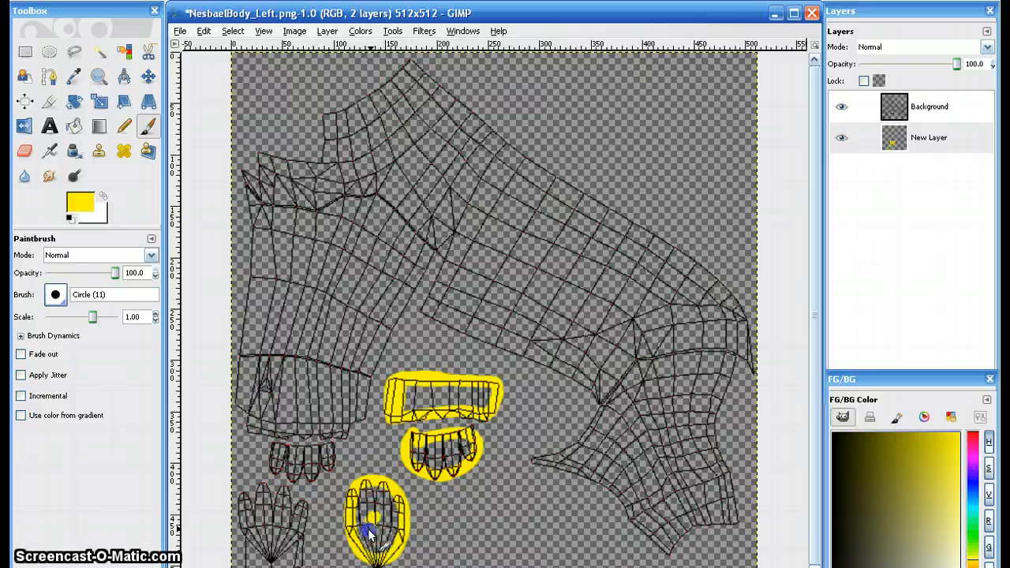
pyautogui.moveTo(386, 540)
pyautogui.mouseDown()
pyautogui.moveTo(388, 529)
pyautogui.moveTo(355, 511)
pyautogui.mouseUp()
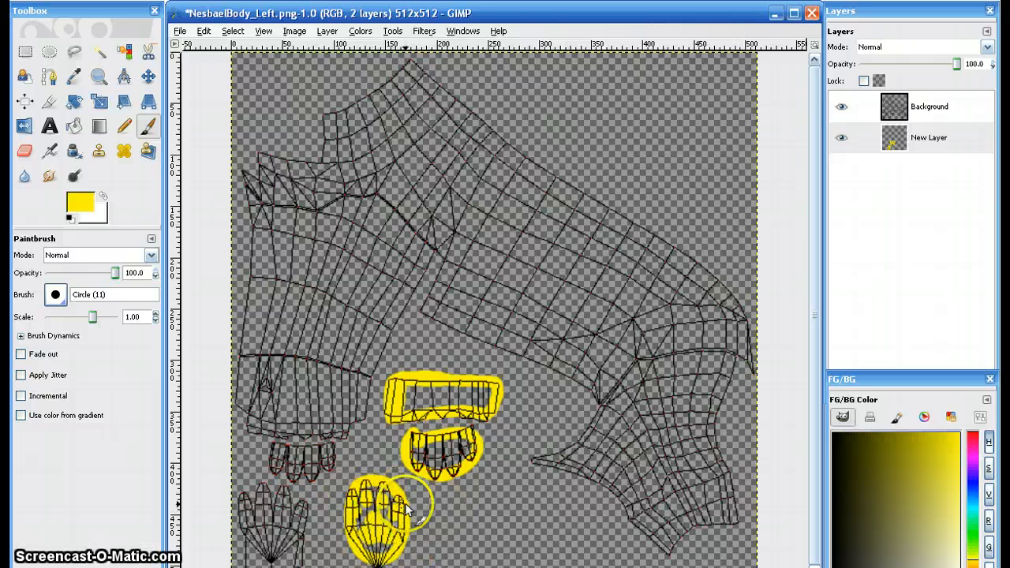
# - Outline and partly fill in yellow the toe strip under the large front leg piece and the paw piece below it
pyautogui.click(283, 449)
pyautogui.moveTo(278, 469); pyautogui.dragTo(334, 467)
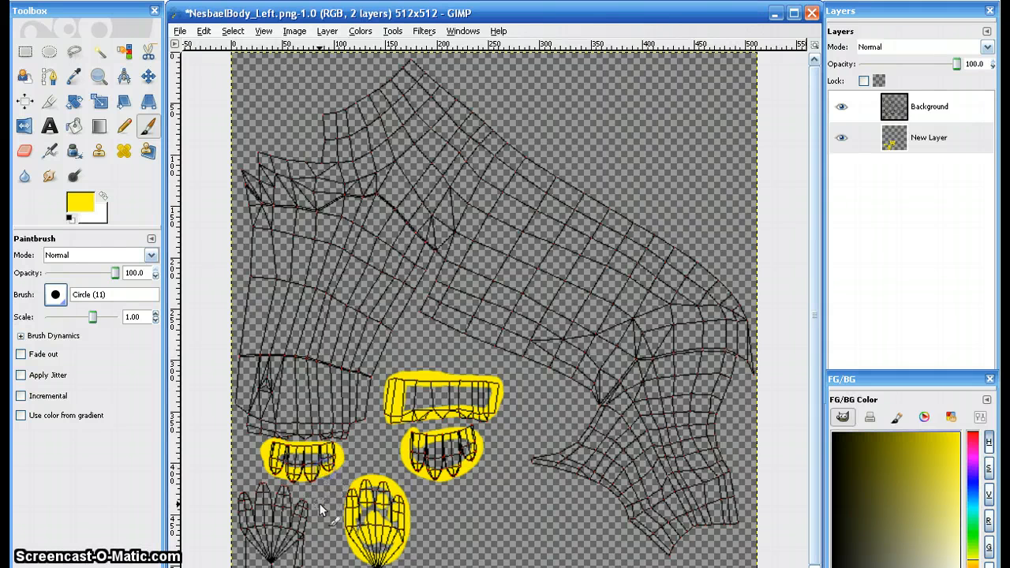
pyautogui.click(260, 488)
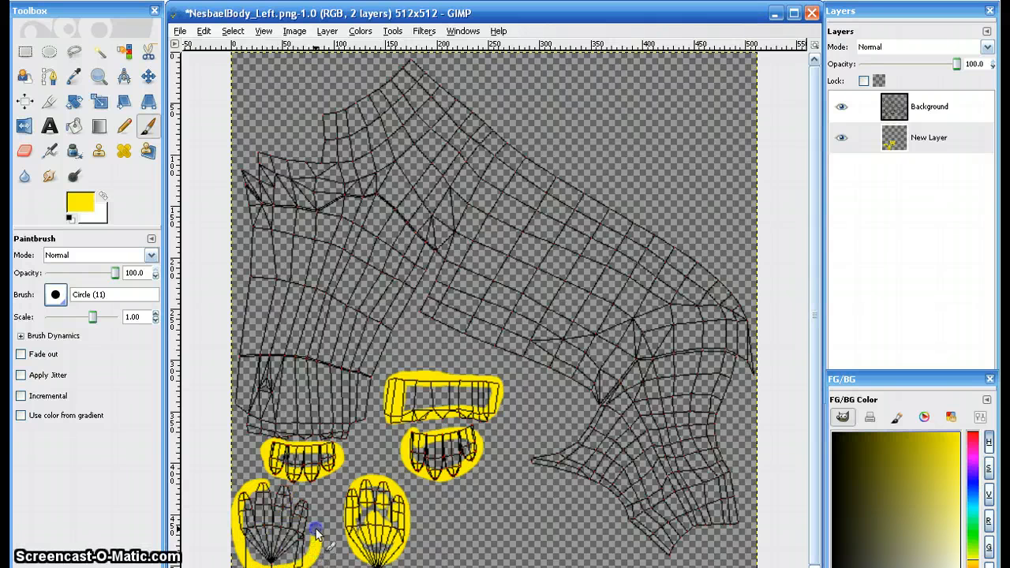
pyautogui.moveTo(271, 520); pyautogui.dragTo(260, 537)
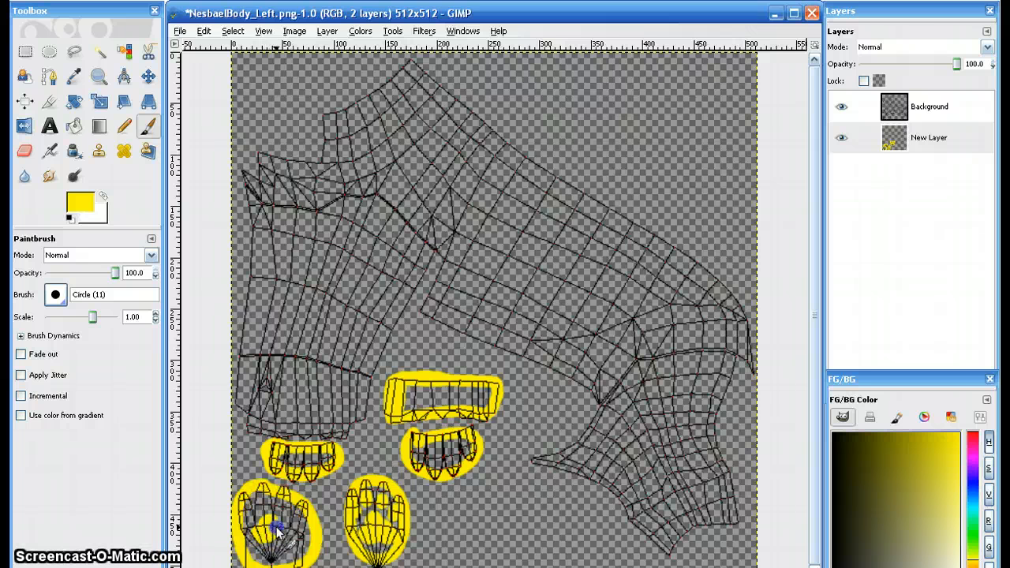
pyautogui.moveTo(251, 513)
pyautogui.mouseDown()
pyautogui.moveTo(286, 510)
pyautogui.moveTo(308, 534)
pyautogui.moveTo(296, 505)
pyautogui.moveTo(304, 517)
pyautogui.mouseUp()
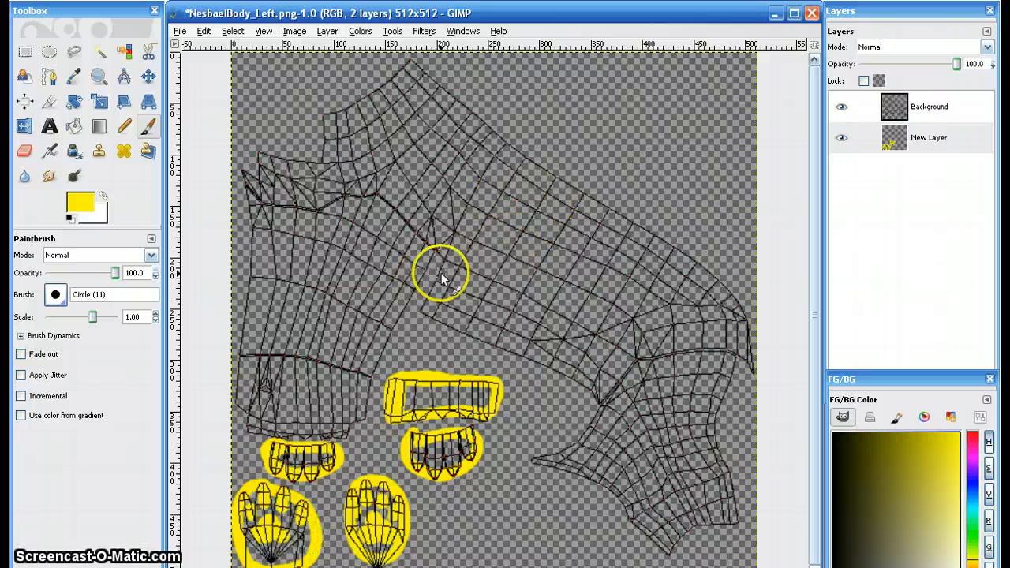
# - Trace the full outline of the large front leg piece in yellow, with a rounded shoulder edge
pyautogui.moveTo(434, 251); pyautogui.dragTo(368, 395)
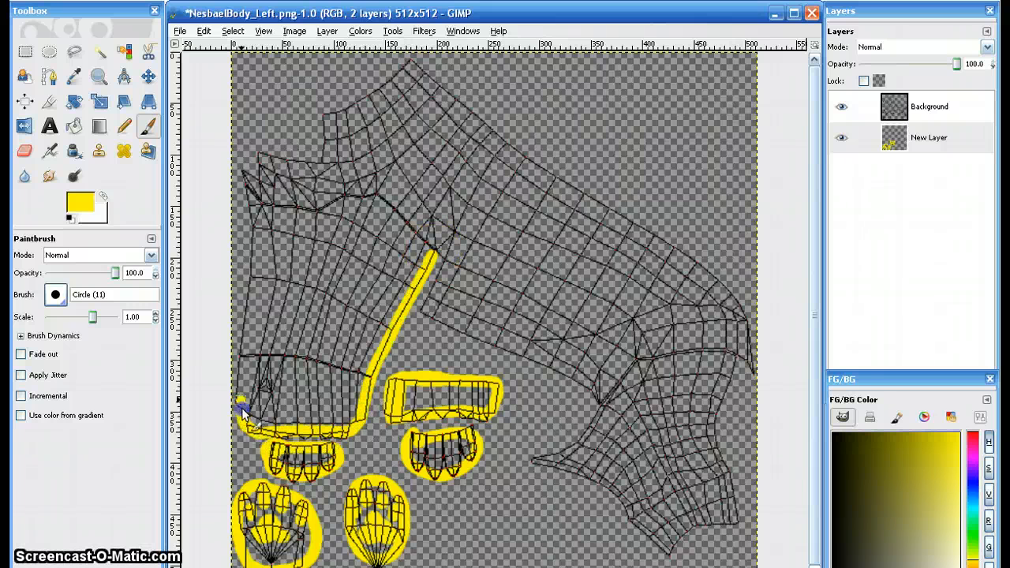
pyautogui.moveTo(242, 410); pyautogui.dragTo(254, 227)
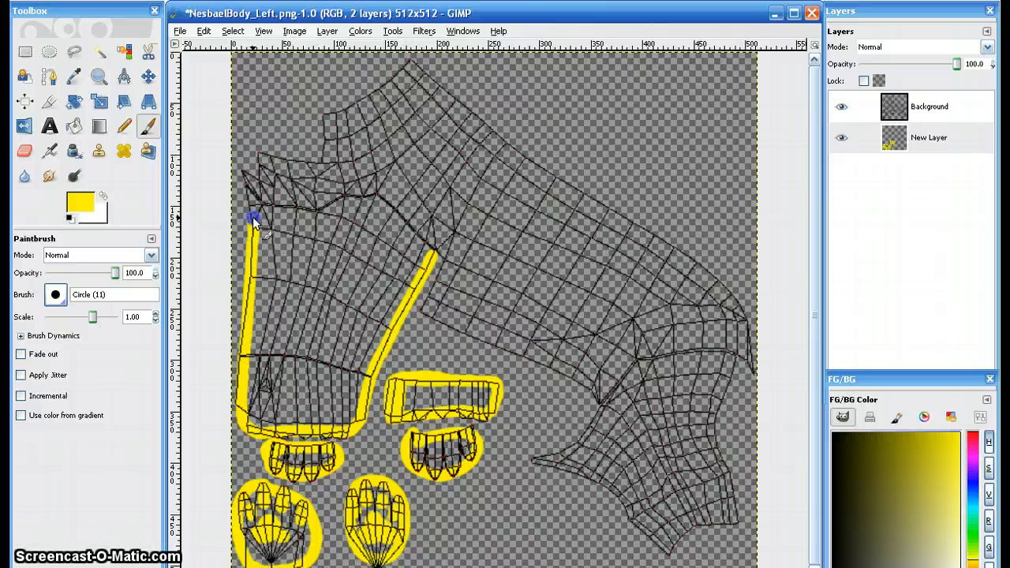
pyautogui.moveTo(293, 192); pyautogui.dragTo(358, 196)
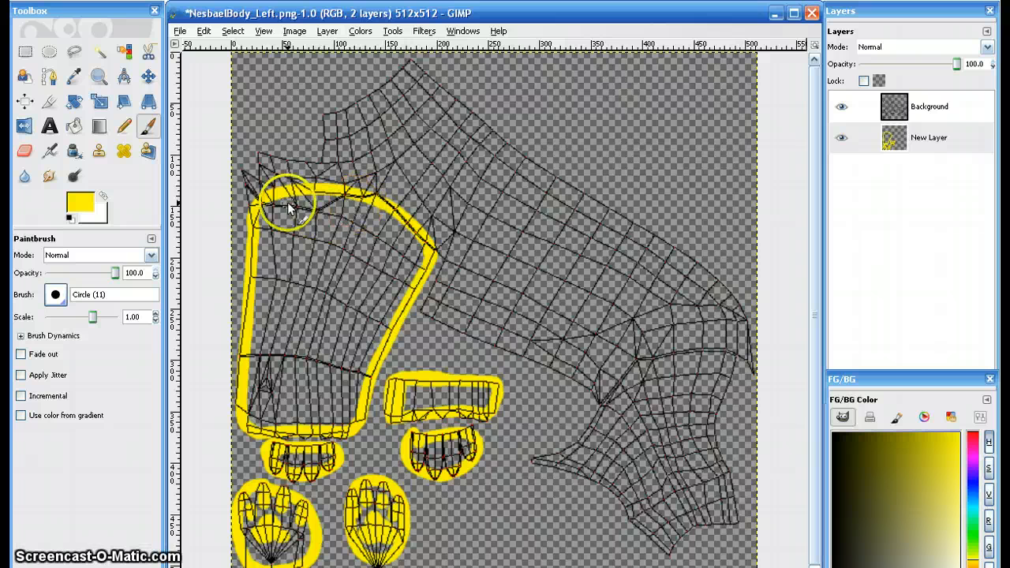
# - Paint curved yellow bands across the front leg piece from the shoulder down to its lower edge
pyautogui.moveTo(254, 272)
pyautogui.mouseDown()
pyautogui.moveTo(315, 252)
pyautogui.moveTo(389, 290)
pyautogui.mouseUp()
pyautogui.moveTo(255, 323)
pyautogui.mouseDown()
pyautogui.moveTo(337, 325)
pyautogui.moveTo(383, 365)
pyautogui.mouseUp()
pyautogui.moveTo(260, 383)
pyautogui.mouseDown()
pyautogui.moveTo(322, 389)
pyautogui.moveTo(365, 409)
pyautogui.mouseUp()
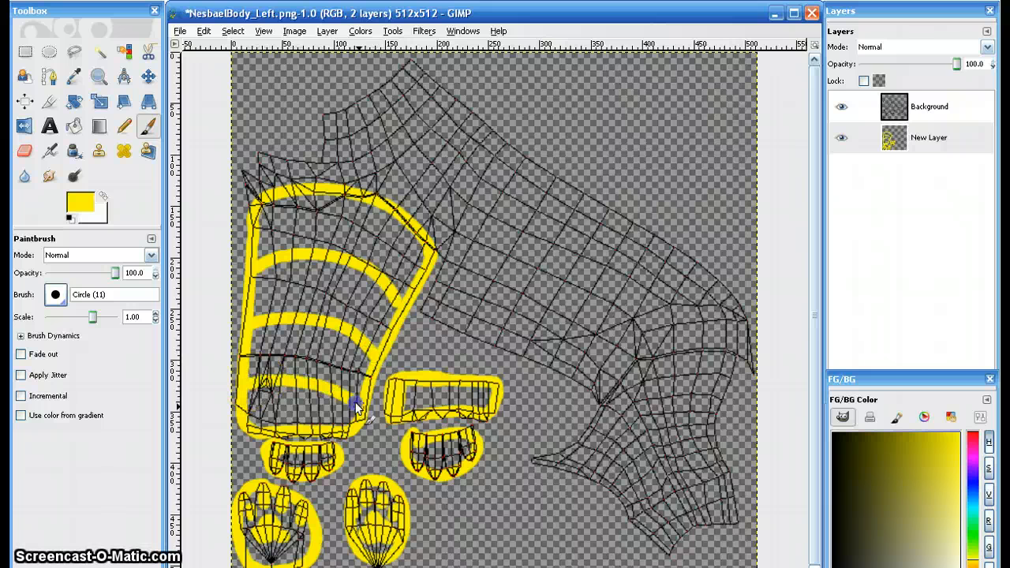
pyautogui.moveTo(244, 416); pyautogui.dragTo(285, 419)
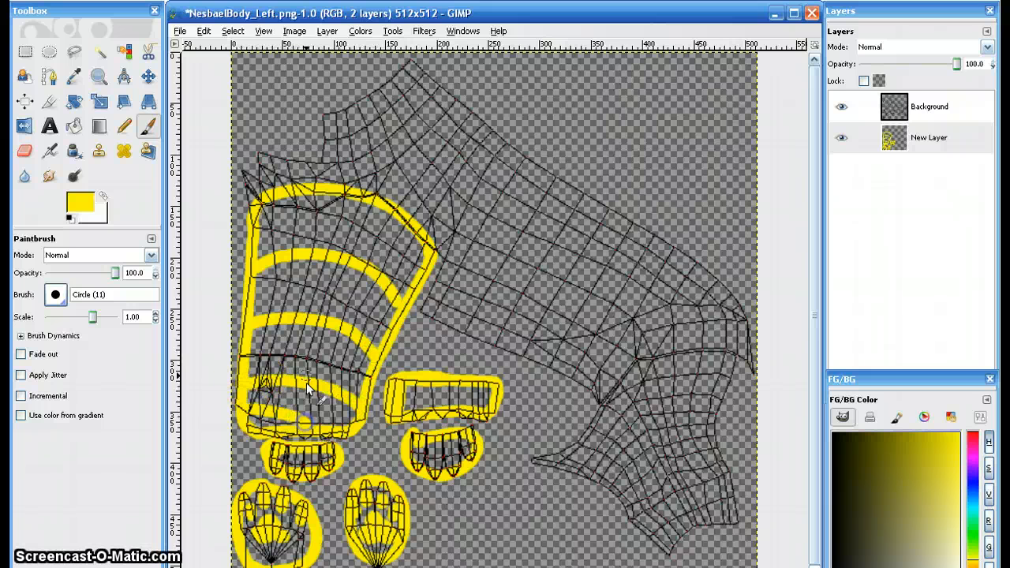
pyautogui.moveTo(254, 225)
pyautogui.mouseDown()
pyautogui.moveTo(315, 228)
pyautogui.moveTo(366, 244)
pyautogui.moveTo(425, 273)
pyautogui.mouseUp()
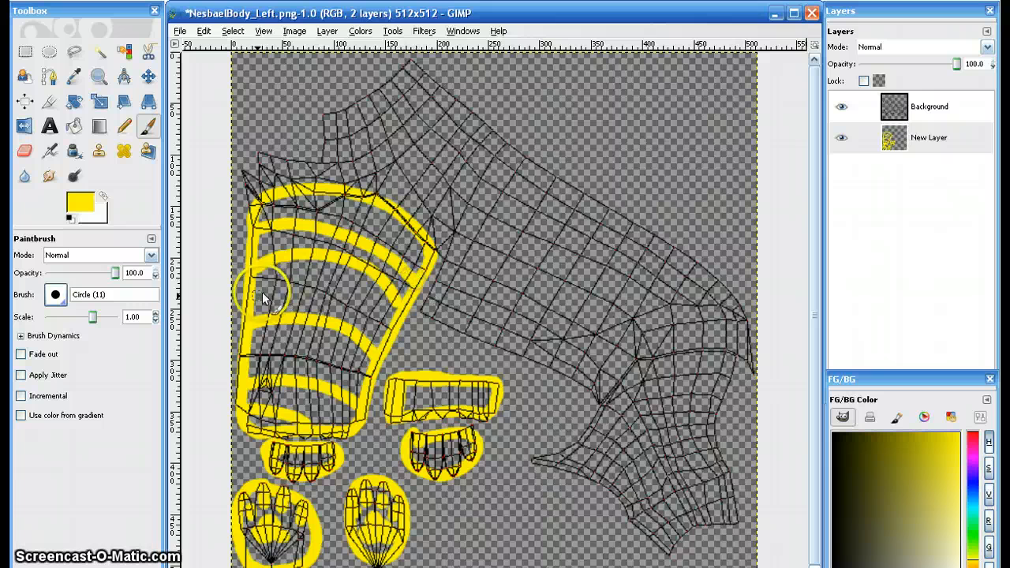
pyautogui.moveTo(265, 293)
pyautogui.mouseDown()
pyautogui.moveTo(391, 284)
pyautogui.moveTo(411, 298)
pyautogui.mouseUp()
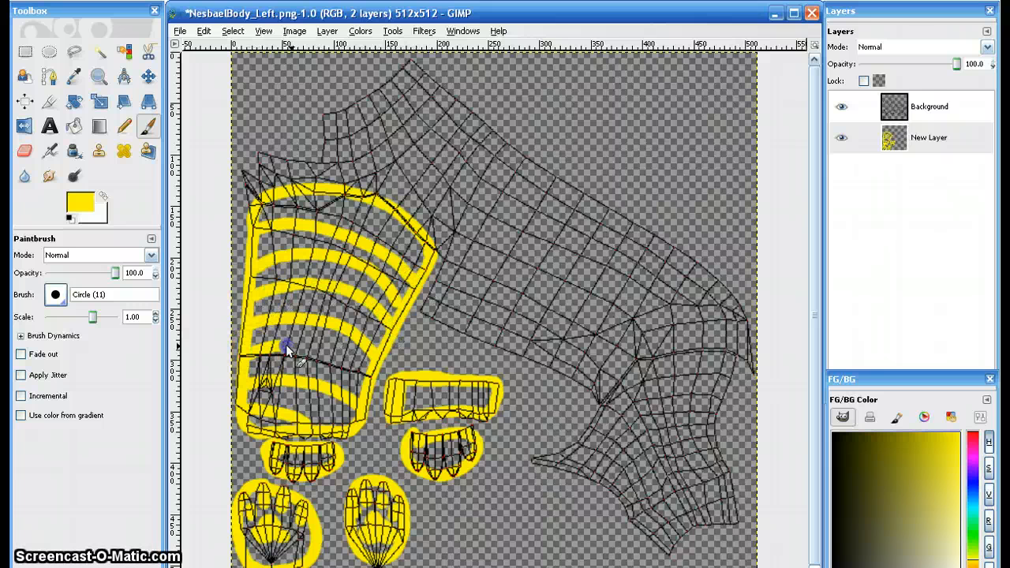
pyautogui.moveTo(285, 346)
pyautogui.mouseDown()
pyautogui.moveTo(339, 357)
pyautogui.moveTo(368, 374)
pyautogui.mouseUp()
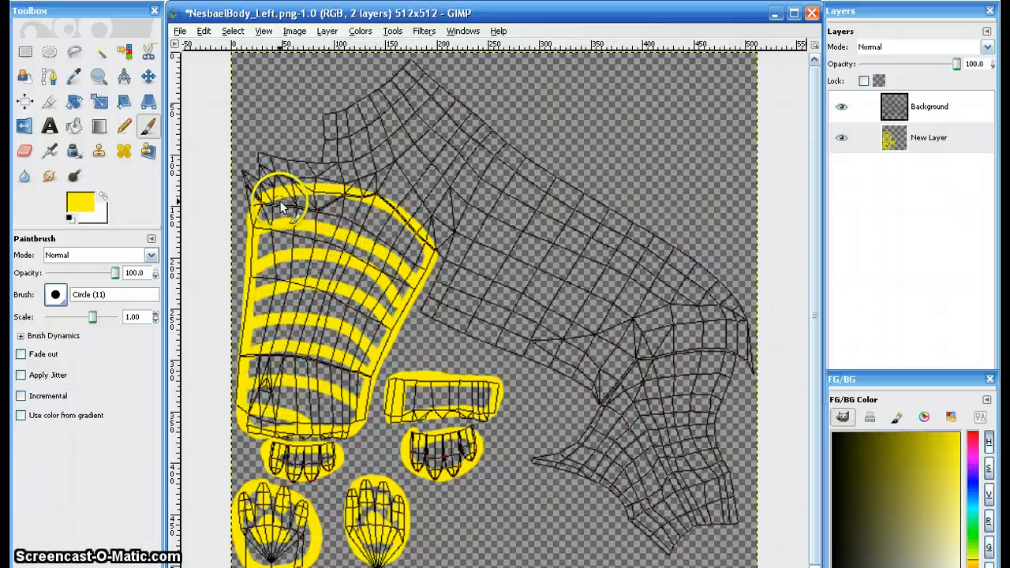
# - Add diagonal yellow strokes between the bands across the shoulder and upper part of the front leg piece
pyautogui.moveTo(282, 205)
pyautogui.mouseDown()
pyautogui.moveTo(355, 279)
pyautogui.moveTo(381, 357)
pyautogui.mouseUp()
pyautogui.moveTo(340, 194)
pyautogui.mouseDown()
pyautogui.moveTo(366, 223)
pyautogui.moveTo(396, 303)
pyautogui.mouseUp()
pyautogui.moveTo(382, 202); pyautogui.dragTo(412, 262)
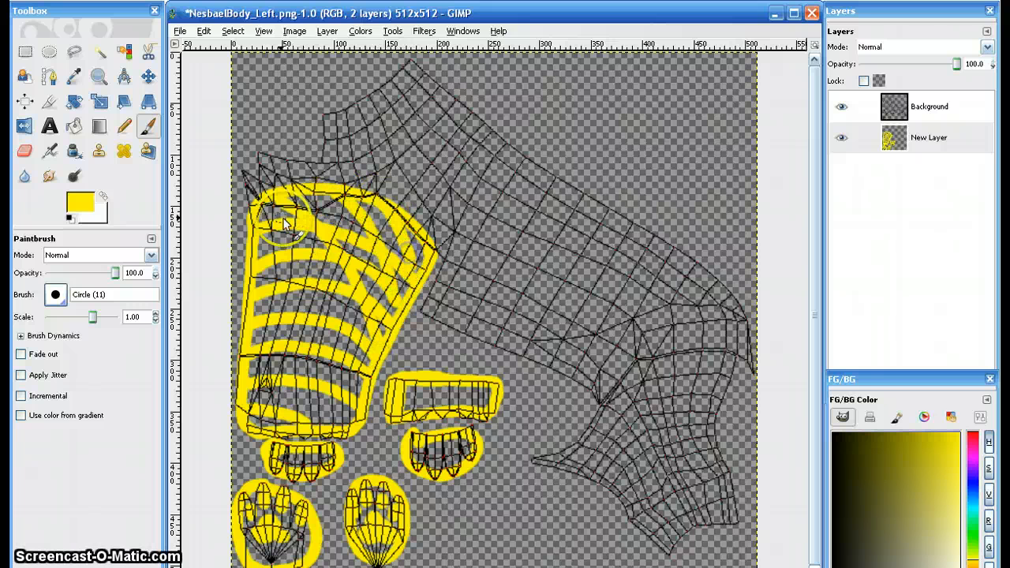
pyautogui.moveTo(257, 207); pyautogui.dragTo(345, 306)
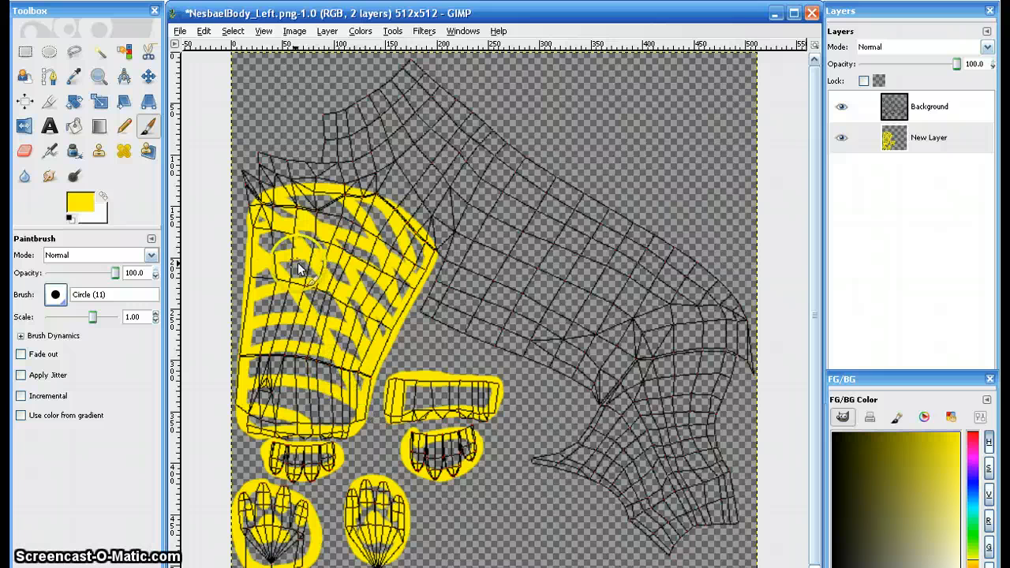
# - Fill the remaining gaps in the front leg piece with solid yellow using the Circle (19) brush
pyautogui.click(56, 295)
pyautogui.click(120, 360)
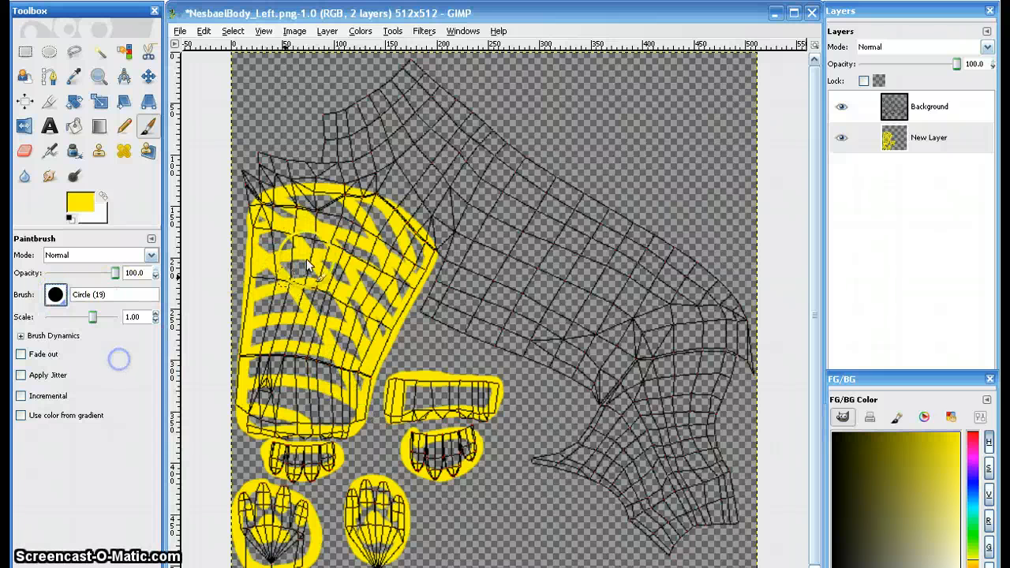
pyautogui.moveTo(290, 284)
pyautogui.mouseDown()
pyautogui.moveTo(347, 221)
pyautogui.moveTo(395, 268)
pyautogui.moveTo(402, 300)
pyautogui.moveTo(284, 375)
pyautogui.moveTo(265, 304)
pyautogui.moveTo(275, 404)
pyautogui.moveTo(320, 414)
pyautogui.moveTo(346, 353)
pyautogui.mouseUp()
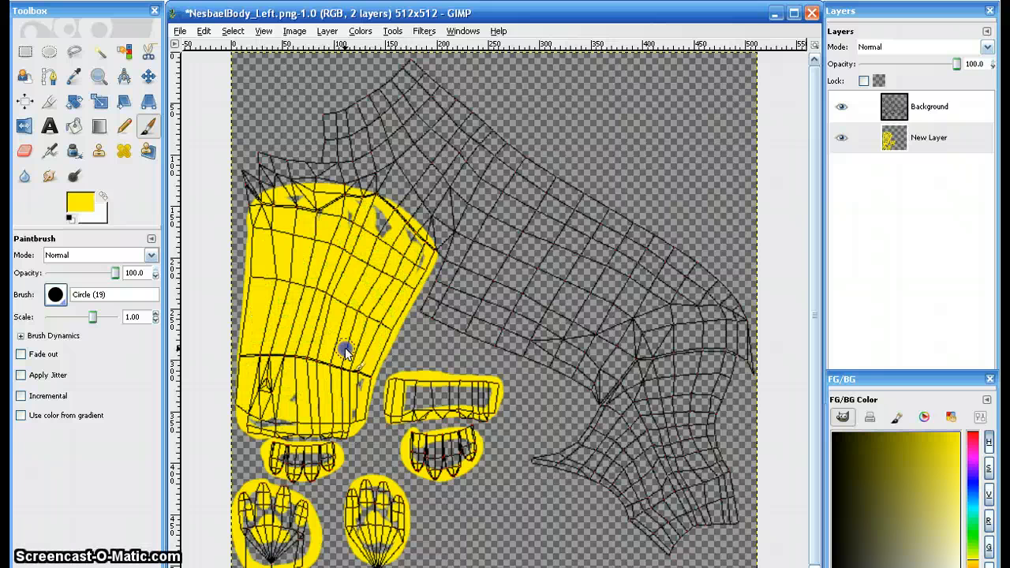
pyautogui.moveTo(375, 300)
pyautogui.mouseDown()
pyautogui.moveTo(351, 206)
pyautogui.moveTo(295, 200)
pyautogui.moveTo(361, 214)
pyautogui.mouseUp()
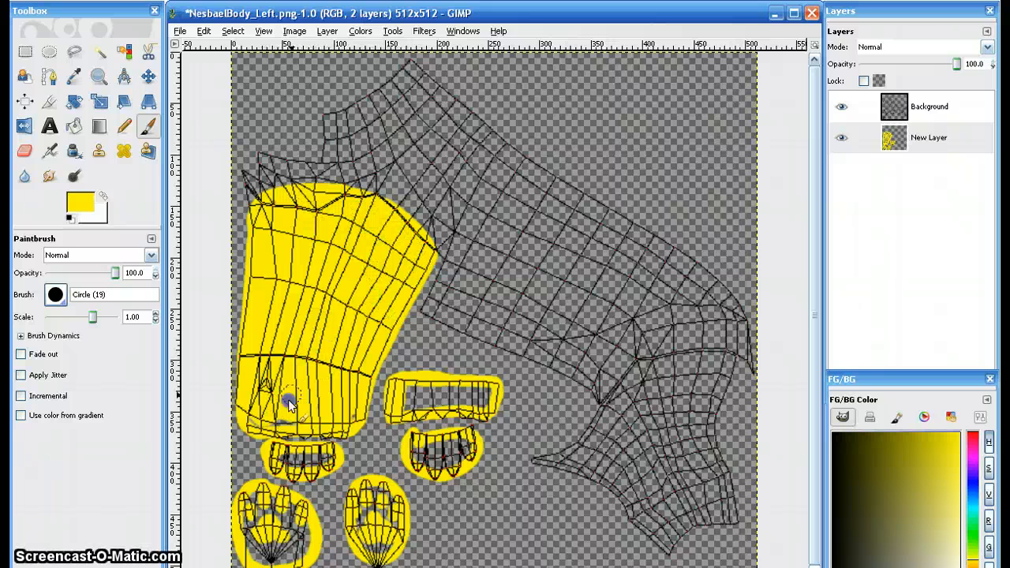
# - Paint two filled, tapered pink stripes inward from the rear edge of the front leg piece with the Circle (07) brush
pyautogui.moveTo(972, 540); pyautogui.dragTo(982, 466)
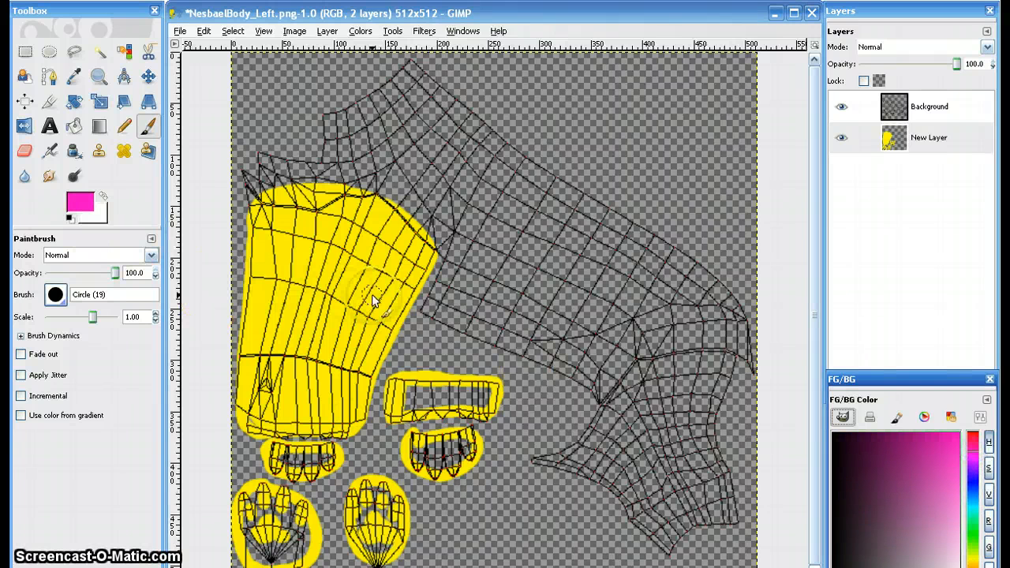
pyautogui.click(55, 294)
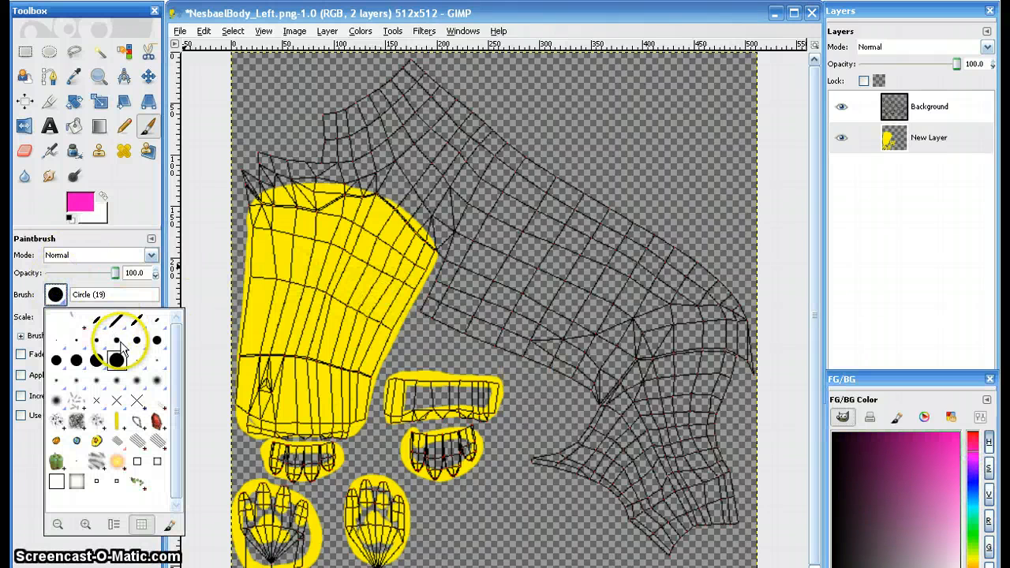
pyautogui.click(118, 341)
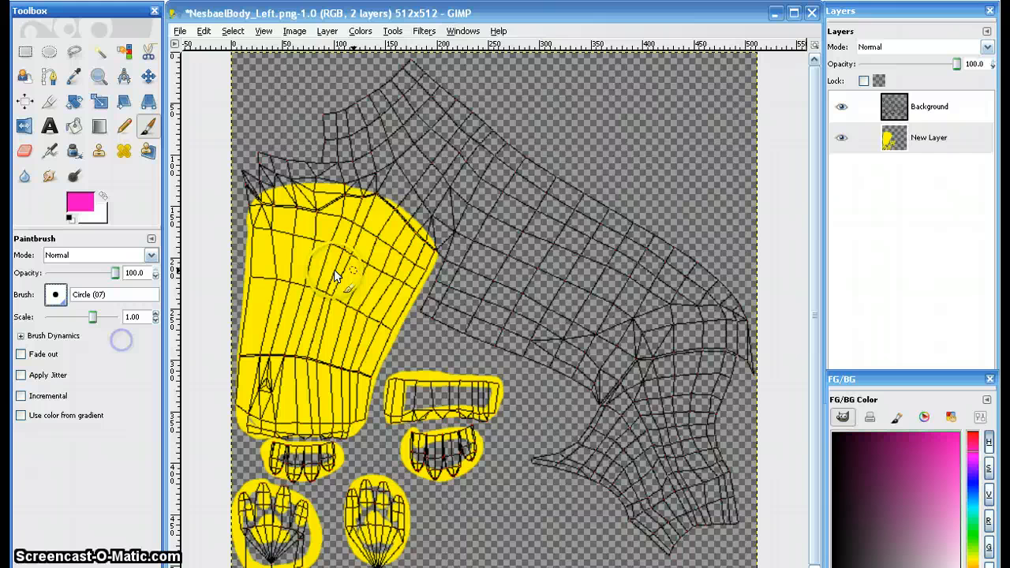
pyautogui.click(404, 299)
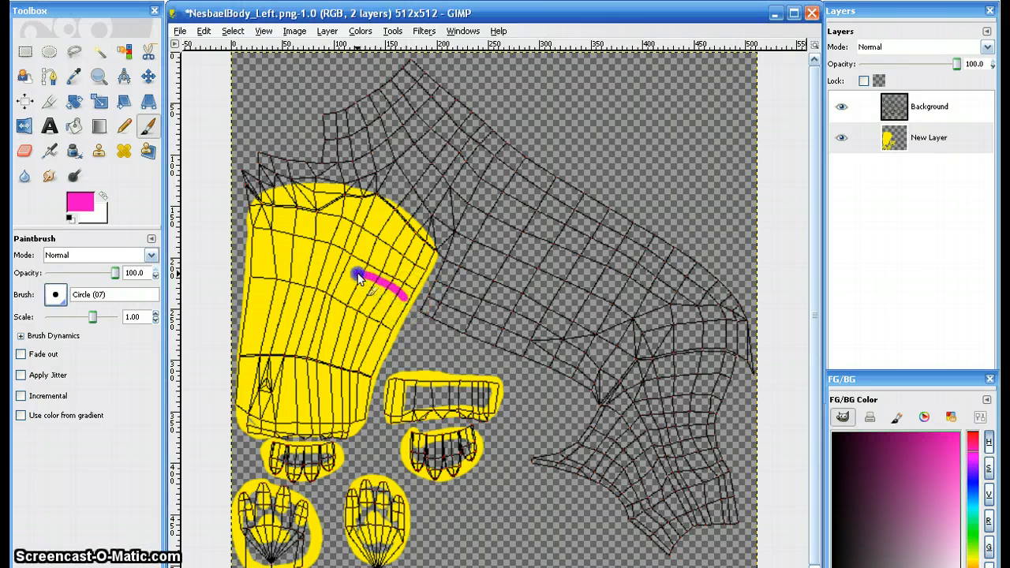
pyautogui.moveTo(355, 284); pyautogui.dragTo(383, 296)
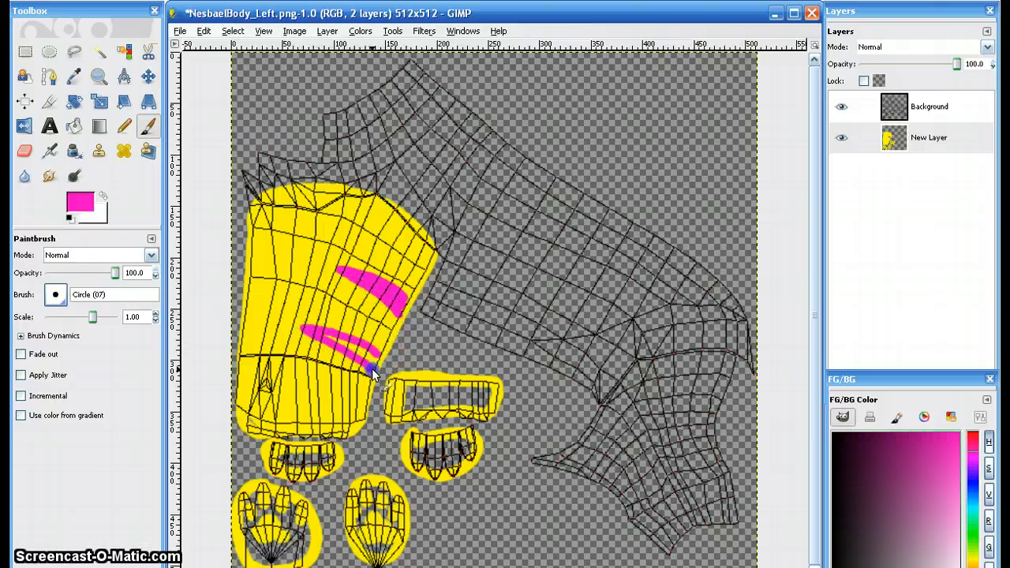
pyautogui.moveTo(361, 357); pyautogui.dragTo(377, 367)
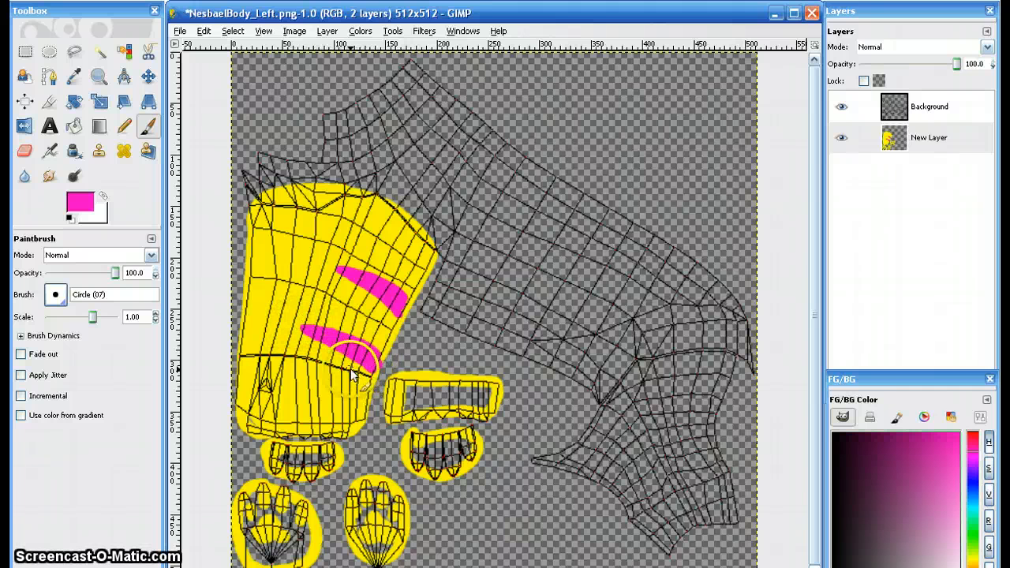
# - Sample the yellow from the front leg and trace the outline of the hind leg piece, rounding it over the hip
pyautogui.keyDown('ctrl'); pyautogui.click(261, 305); pyautogui.keyUp('ctrl')
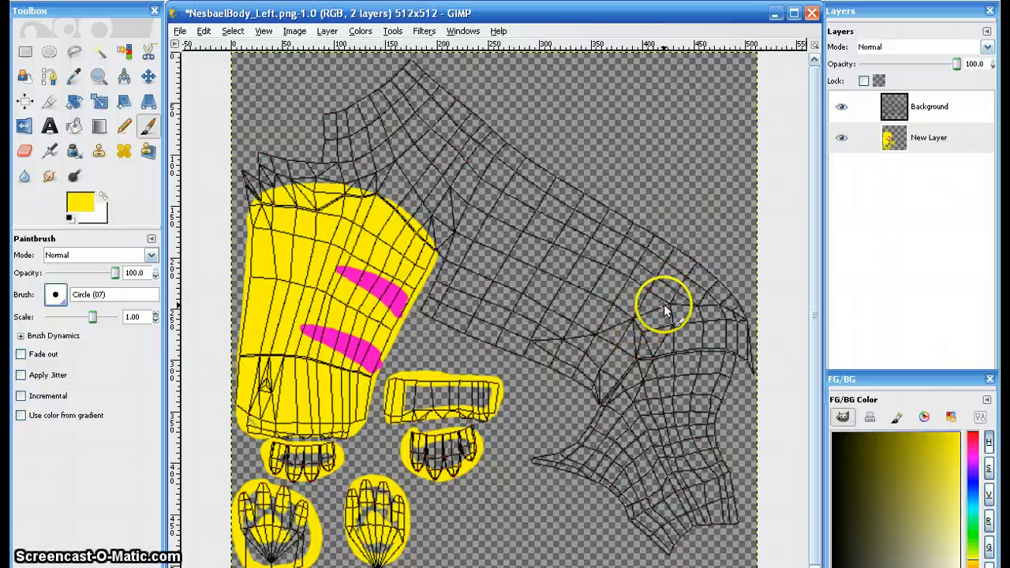
pyautogui.moveTo(663, 301); pyautogui.dragTo(646, 314)
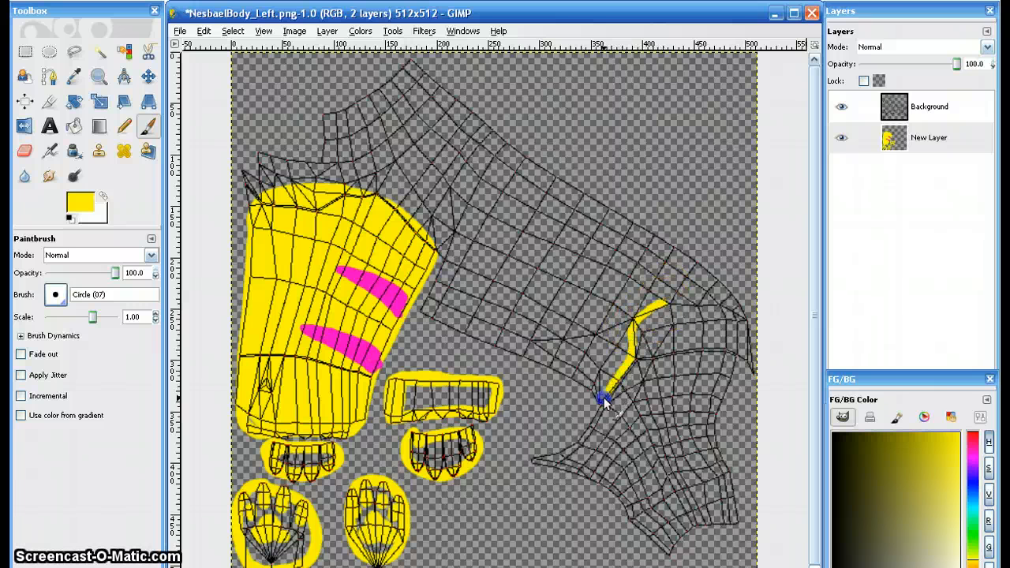
pyautogui.moveTo(535, 450)
pyautogui.mouseDown()
pyautogui.moveTo(597, 494)
pyautogui.moveTo(614, 517)
pyautogui.mouseUp()
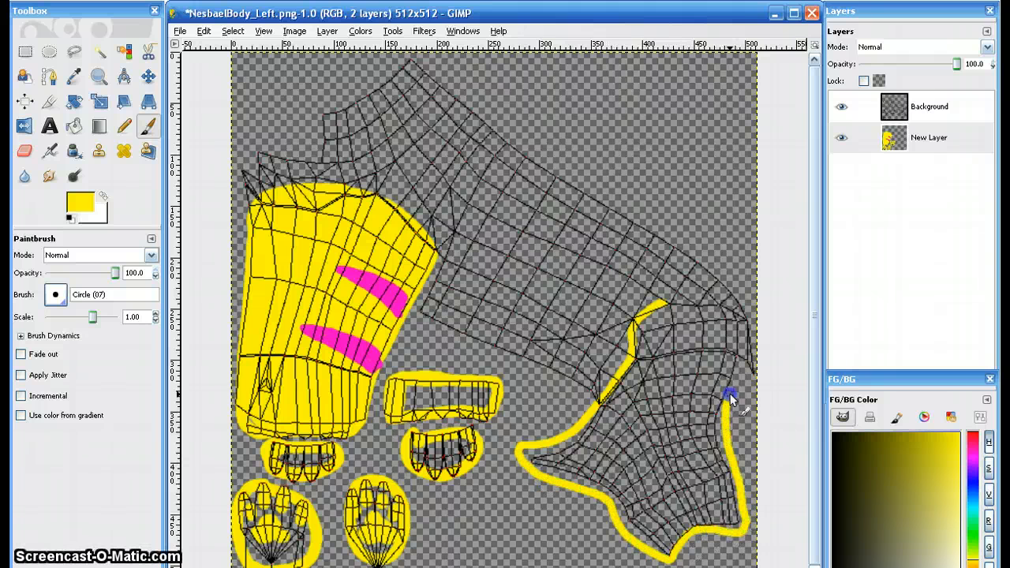
pyautogui.moveTo(729, 397)
pyautogui.mouseDown()
pyautogui.moveTo(742, 323)
pyautogui.moveTo(701, 298)
pyautogui.mouseUp()
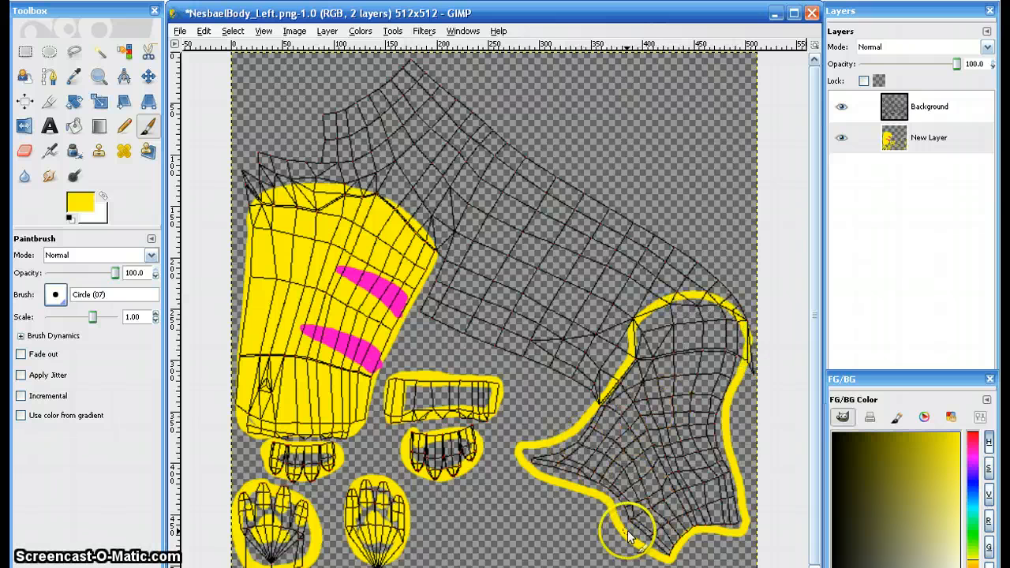
# - Paint four curved yellow bands across the lower part of the hind leg piece
pyautogui.moveTo(622, 525)
pyautogui.mouseDown()
pyautogui.moveTo(727, 506)
pyautogui.moveTo(740, 485)
pyautogui.mouseUp()
pyautogui.moveTo(609, 497)
pyautogui.mouseDown()
pyautogui.moveTo(700, 485)
pyautogui.moveTo(736, 461)
pyautogui.mouseUp()
pyautogui.moveTo(537, 460)
pyautogui.mouseDown()
pyautogui.moveTo(627, 460)
pyautogui.moveTo(731, 439)
pyautogui.mouseUp()
pyautogui.moveTo(582, 417)
pyautogui.mouseDown()
pyautogui.moveTo(653, 415)
pyautogui.moveTo(732, 374)
pyautogui.mouseUp()
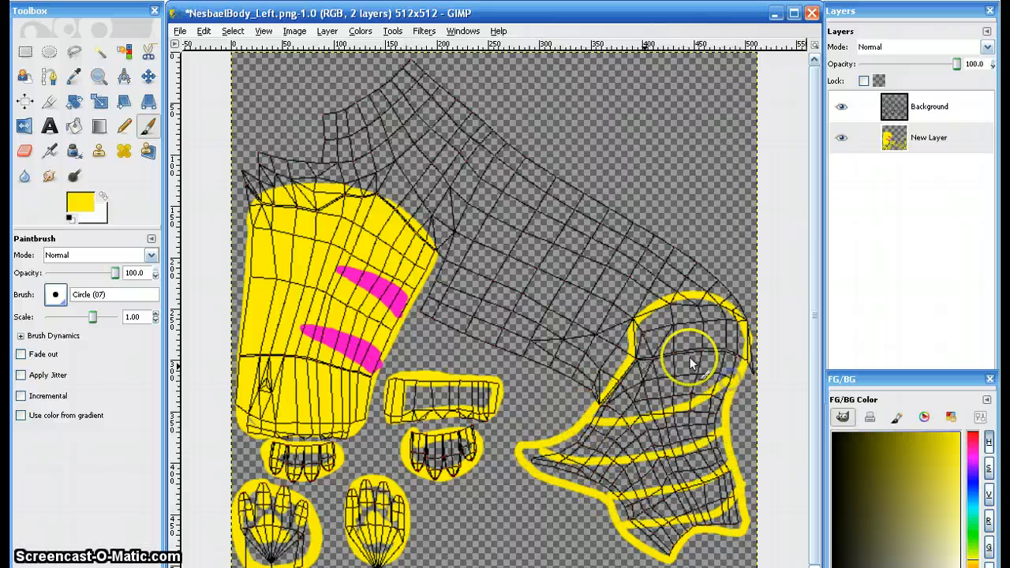
# - Paint crossing yellow bands over the hip and down the length of the hind leg piece
pyautogui.moveTo(623, 371); pyautogui.dragTo(744, 344)
pyautogui.moveTo(638, 336)
pyautogui.mouseDown()
pyautogui.moveTo(691, 330)
pyautogui.moveTo(732, 305)
pyautogui.mouseUp()
pyautogui.moveTo(665, 305)
pyautogui.mouseDown()
pyautogui.moveTo(699, 332)
pyautogui.moveTo(733, 361)
pyautogui.mouseUp()
pyautogui.moveTo(633, 358); pyautogui.dragTo(712, 452)
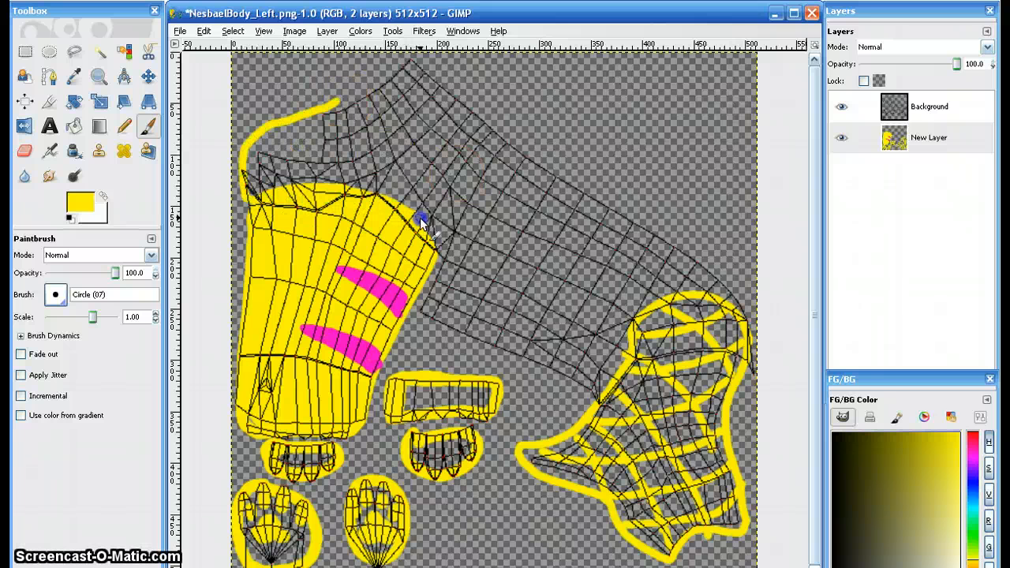
# - Trace yellow outlines around the neck and shoulder piece and the torso piece of the body wireframe
pyautogui.moveTo(503, 140); pyautogui.dragTo(473, 92)
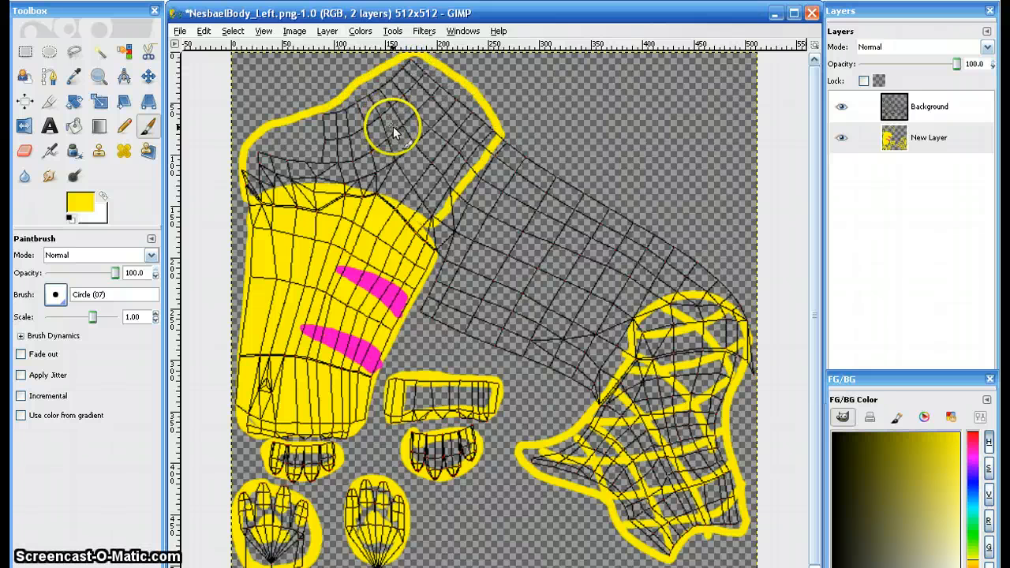
pyautogui.moveTo(502, 132); pyautogui.dragTo(570, 167)
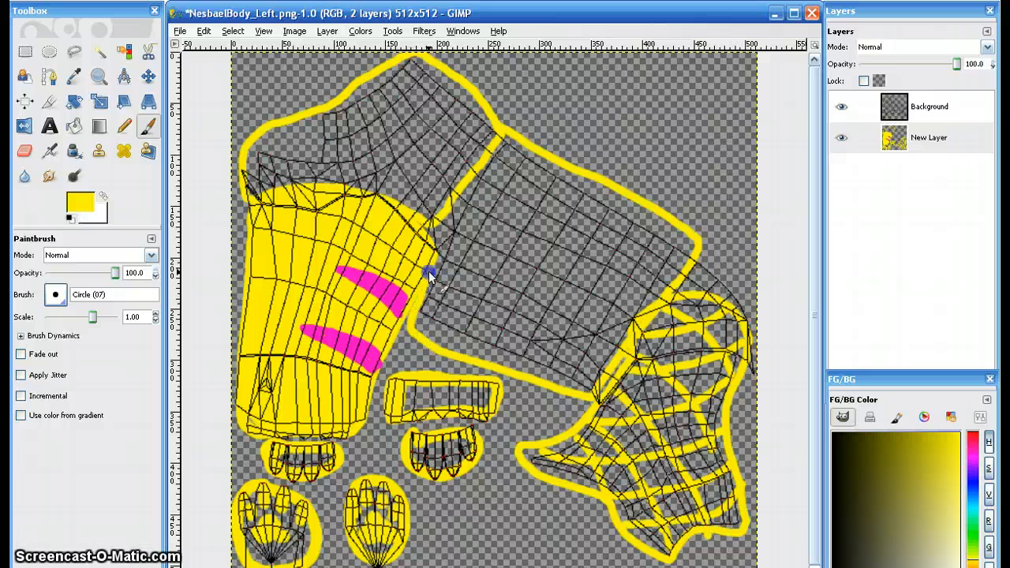
pyautogui.moveTo(454, 201); pyautogui.dragTo(442, 217)
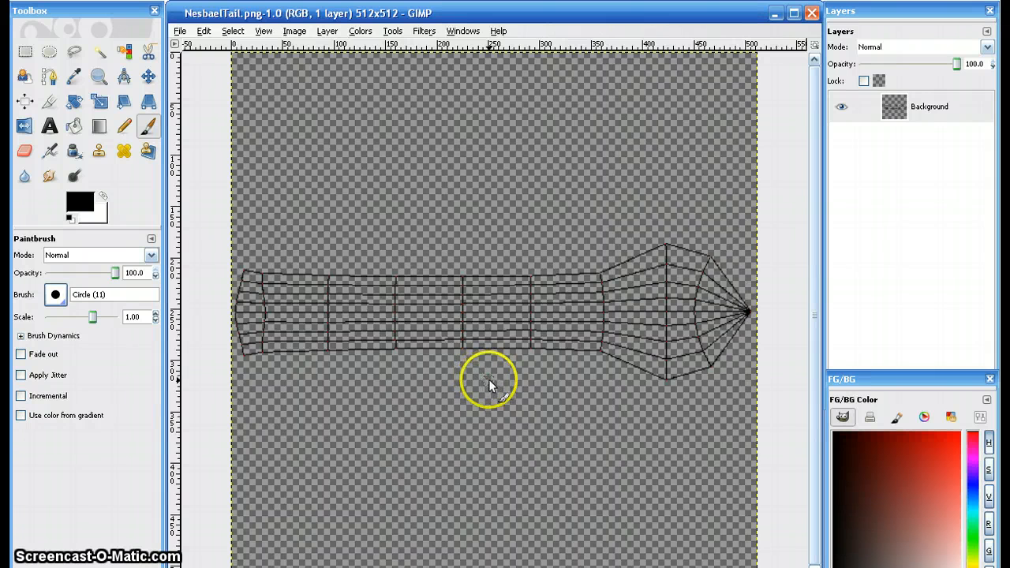
# - Add a new layer to NesbaelTail.png and move it beneath the wireframe Background layer
pyautogui.click(855, 335)
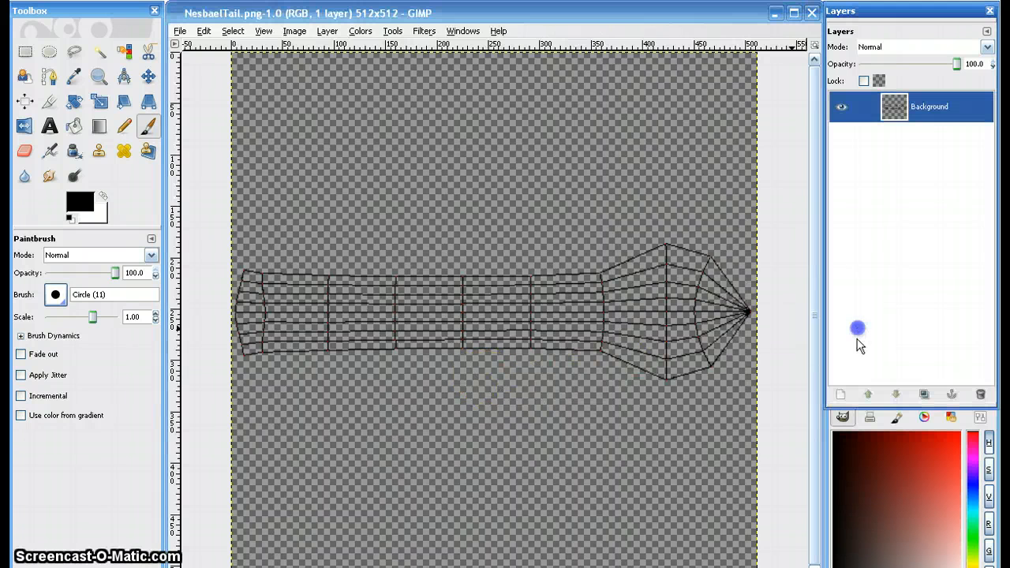
pyautogui.click(840, 396)
pyautogui.click(251, 374)
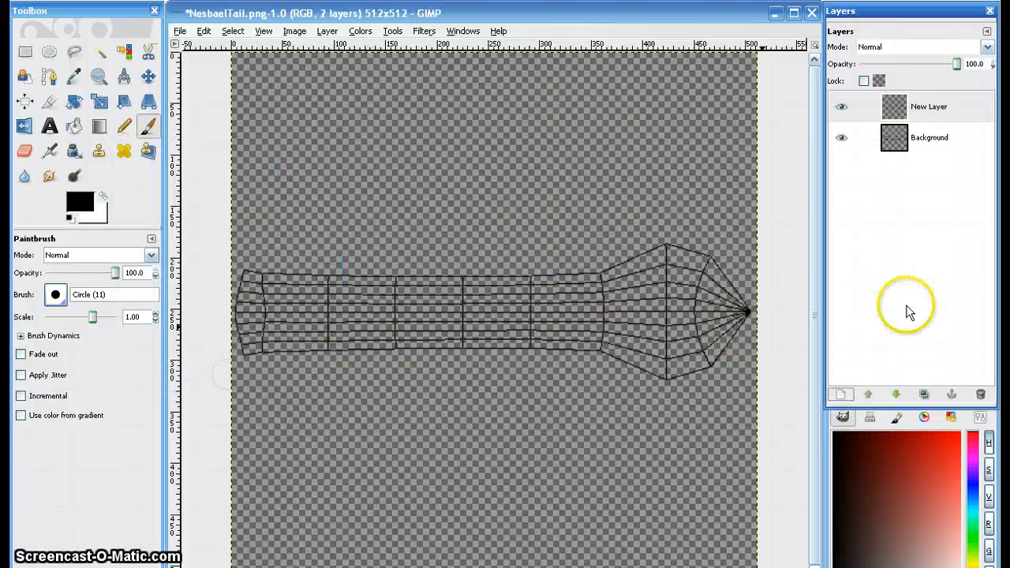
pyautogui.click(896, 393)
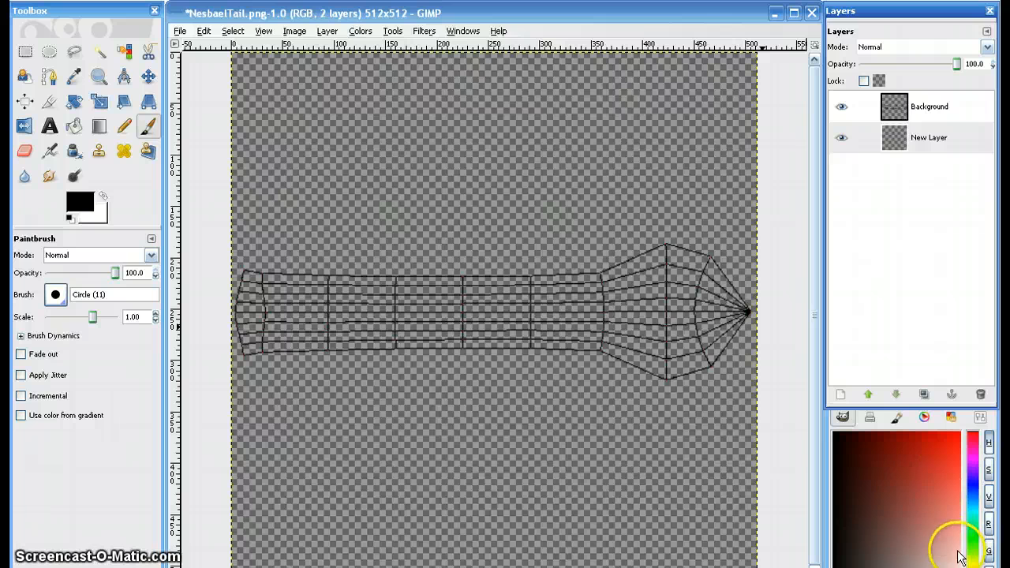
# - Outline the tail wireframe in orange with the Circle (11) brush and paint dark brown zigzag strokes across its wide tip
pyautogui.moveTo(973, 564); pyautogui.dragTo(972, 567)
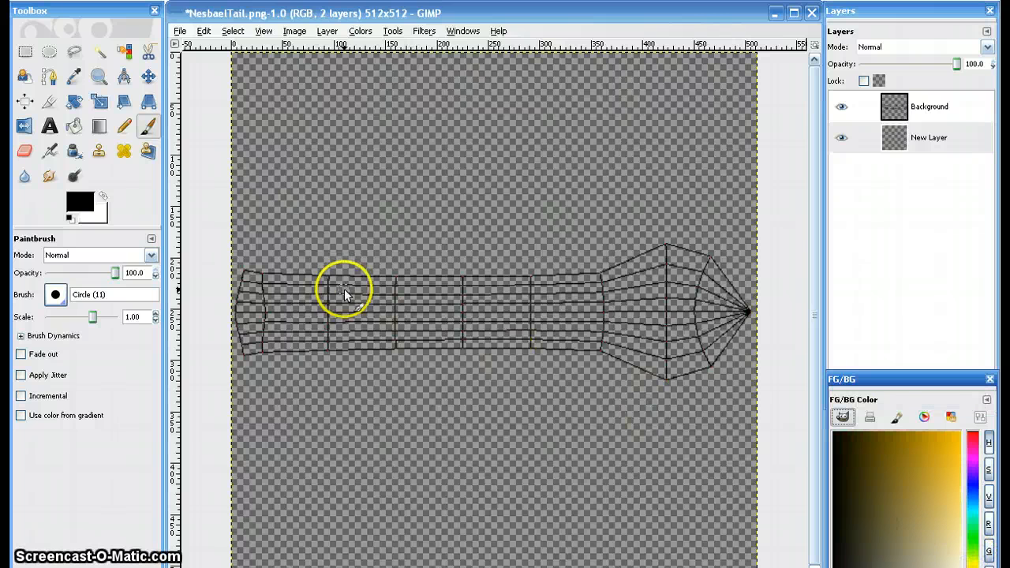
pyautogui.moveTo(942, 504); pyautogui.dragTo(968, 409)
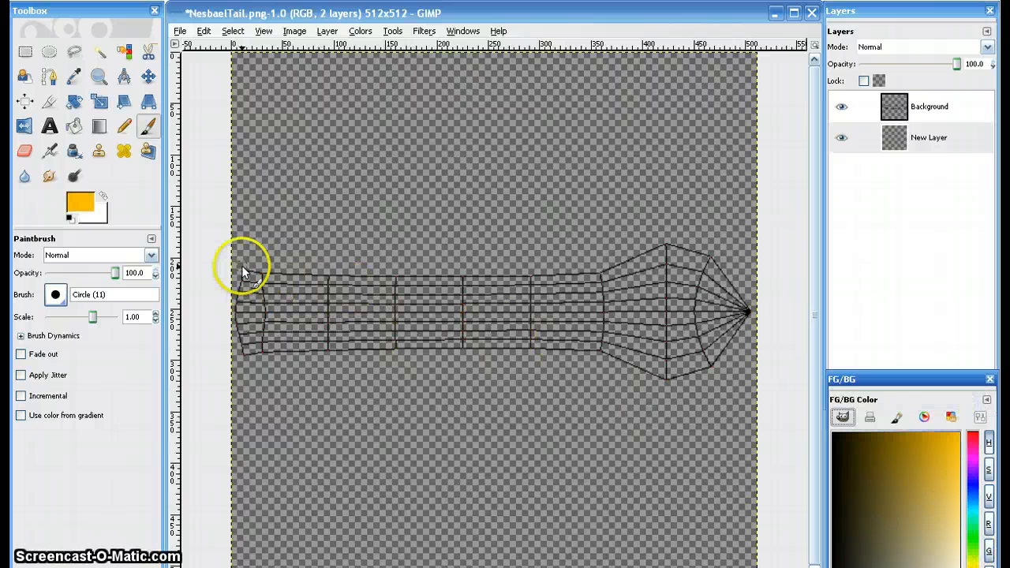
pyautogui.moveTo(234, 265); pyautogui.dragTo(287, 268)
pyautogui.moveTo(474, 264); pyautogui.dragTo(599, 261)
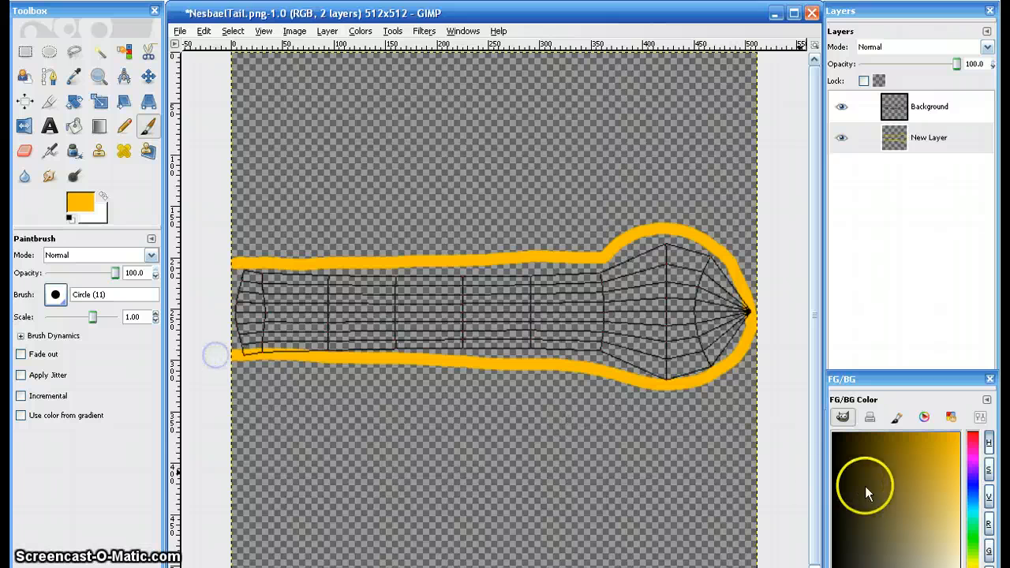
pyautogui.moveTo(865, 484); pyautogui.dragTo(877, 439)
pyautogui.moveTo(624, 250)
pyautogui.mouseDown()
pyautogui.moveTo(614, 333)
pyautogui.moveTo(661, 263)
pyautogui.moveTo(689, 387)
pyautogui.moveTo(722, 290)
pyautogui.moveTo(742, 352)
pyautogui.mouseUp()
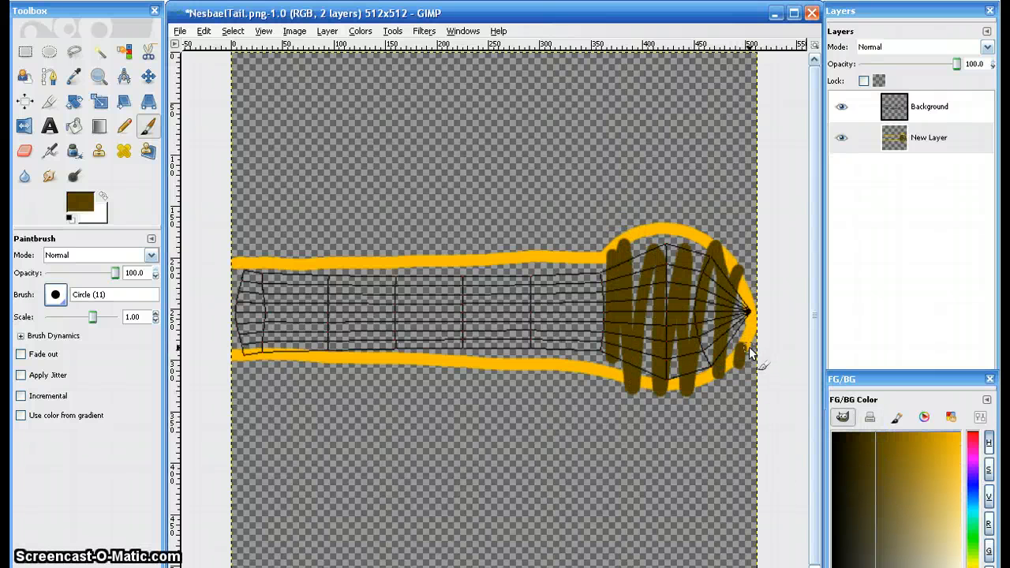
# - Paint orange boundary lines across the full canvas width above and below the tail, with orange zigzags between them and the tail
pyautogui.moveTo(956, 441); pyautogui.dragTo(969, 419)
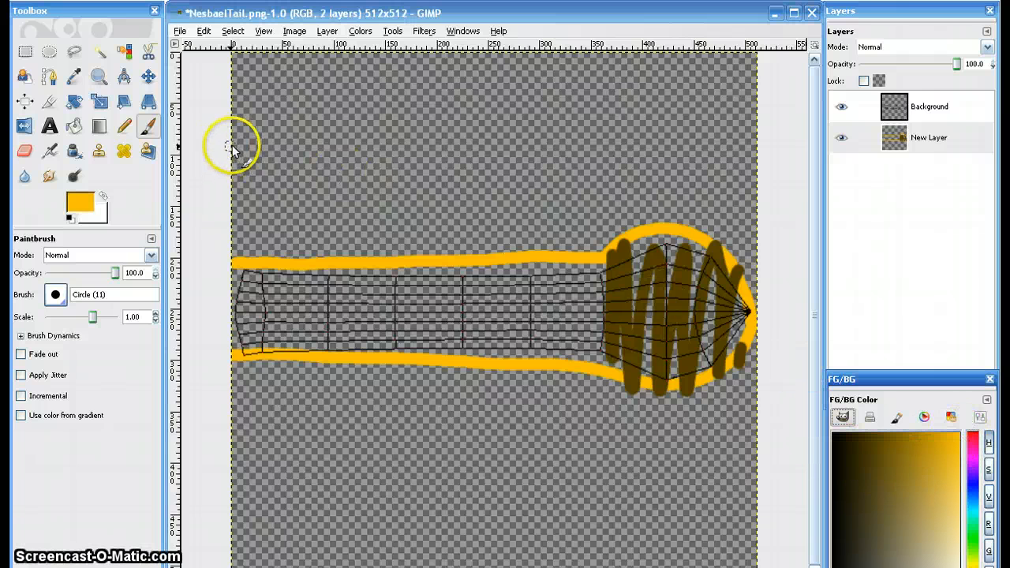
pyautogui.moveTo(231, 143)
pyautogui.mouseDown()
pyautogui.moveTo(387, 153)
pyautogui.moveTo(540, 142)
pyautogui.mouseUp()
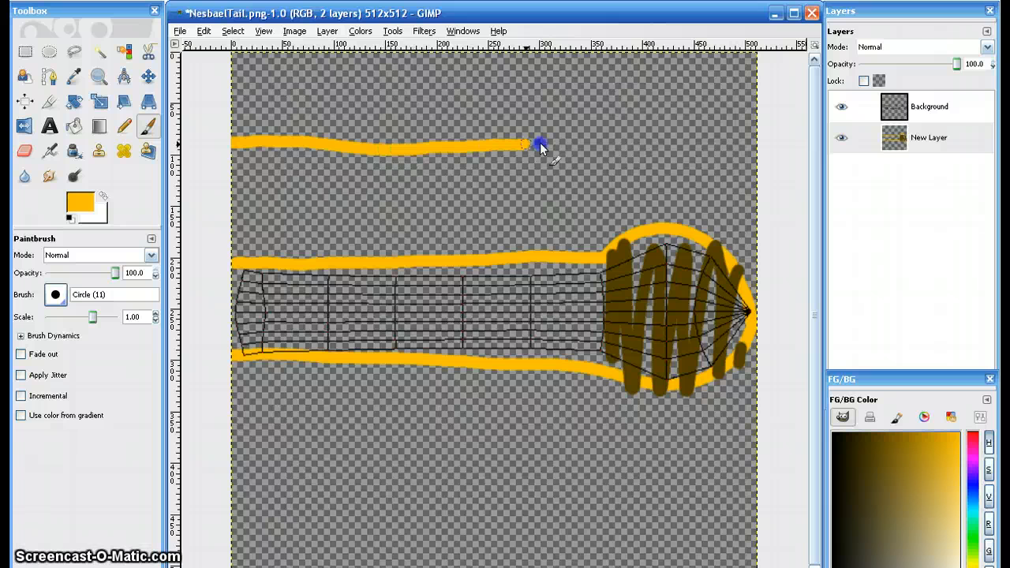
pyautogui.moveTo(604, 136); pyautogui.dragTo(753, 117)
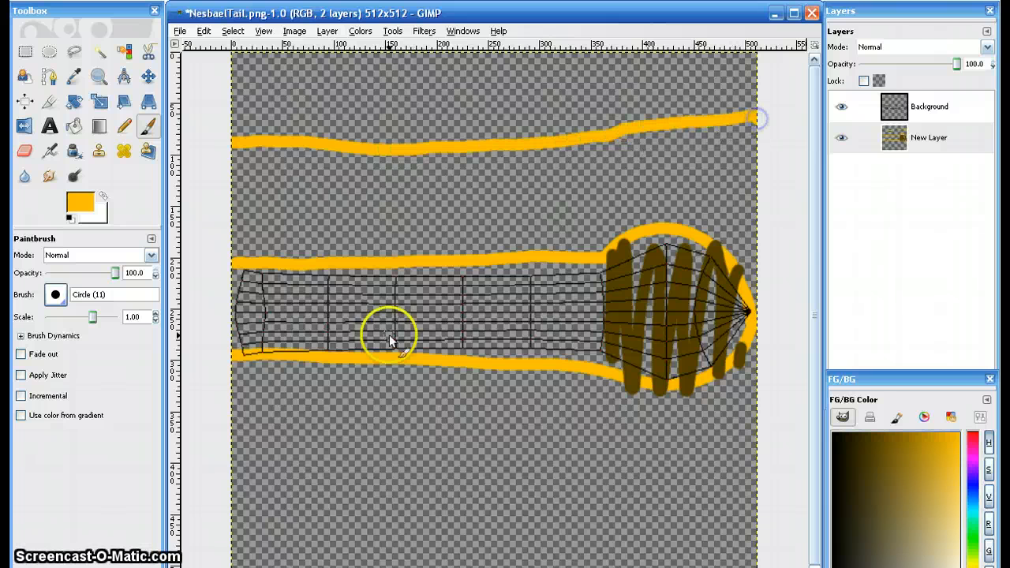
pyautogui.moveTo(250, 504); pyautogui.dragTo(596, 491)
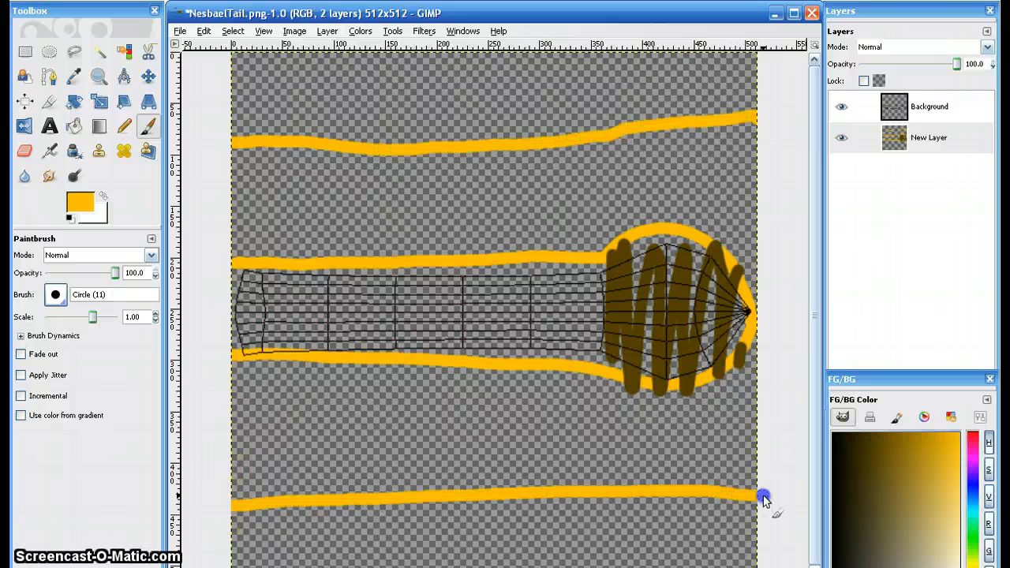
pyautogui.moveTo(243, 371)
pyautogui.mouseDown()
pyautogui.moveTo(256, 416)
pyautogui.moveTo(335, 375)
pyautogui.moveTo(392, 450)
pyautogui.moveTo(537, 378)
pyautogui.moveTo(582, 456)
pyautogui.moveTo(775, 436)
pyautogui.mouseUp()
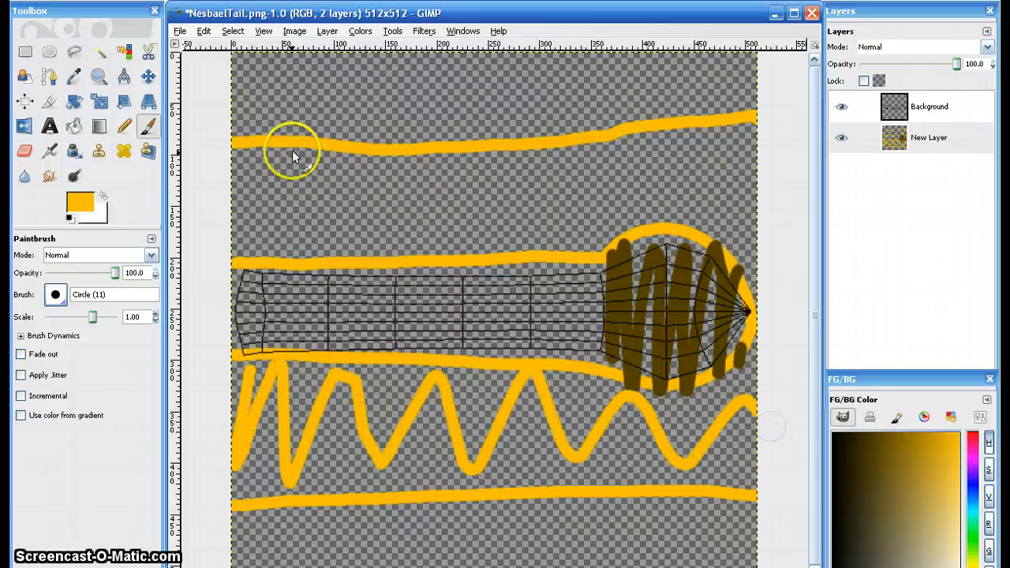
pyautogui.moveTo(292, 150)
pyautogui.mouseDown()
pyautogui.moveTo(314, 191)
pyautogui.moveTo(614, 197)
pyautogui.moveTo(766, 144)
pyautogui.moveTo(735, 163)
pyautogui.moveTo(395, 162)
pyautogui.mouseUp()
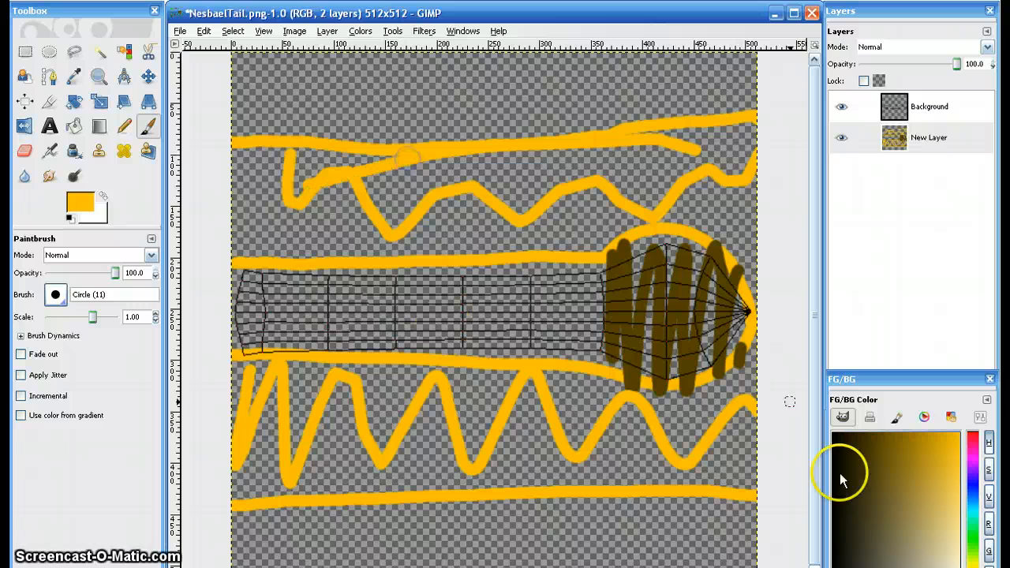
# - Extend the tail tip's coloring above and below the wireframe with overlapping brown strokes up to the orange boundary lines
pyautogui.click(883, 436)
pyautogui.moveTo(623, 138); pyautogui.dragTo(618, 196)
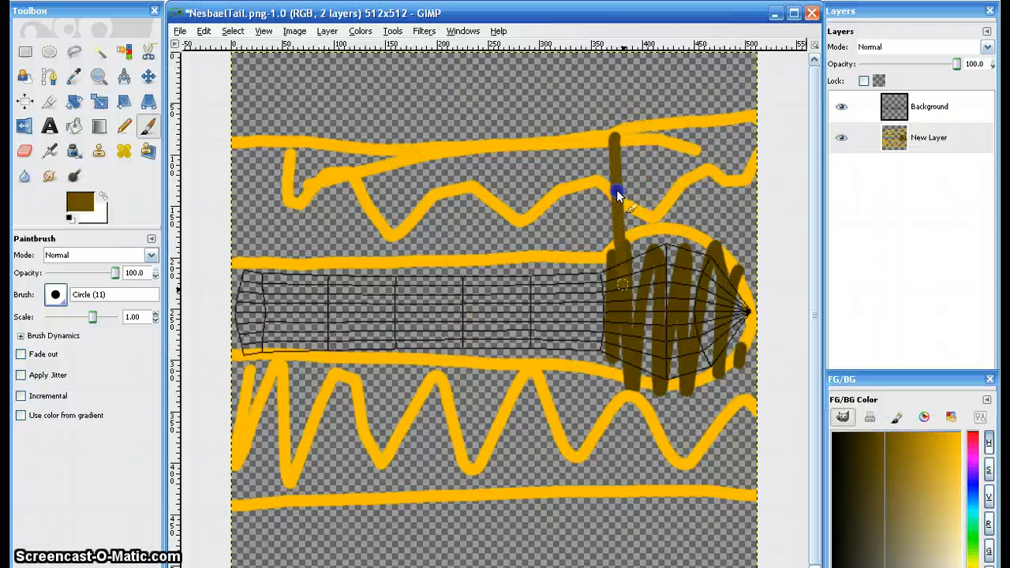
pyautogui.moveTo(627, 476)
pyautogui.mouseDown()
pyautogui.moveTo(654, 202)
pyautogui.moveTo(706, 151)
pyautogui.moveTo(744, 421)
pyautogui.moveTo(756, 247)
pyautogui.mouseUp()
pyautogui.moveTo(715, 126)
pyautogui.mouseDown()
pyautogui.moveTo(620, 139)
pyautogui.moveTo(609, 176)
pyautogui.moveTo(631, 254)
pyautogui.mouseUp()
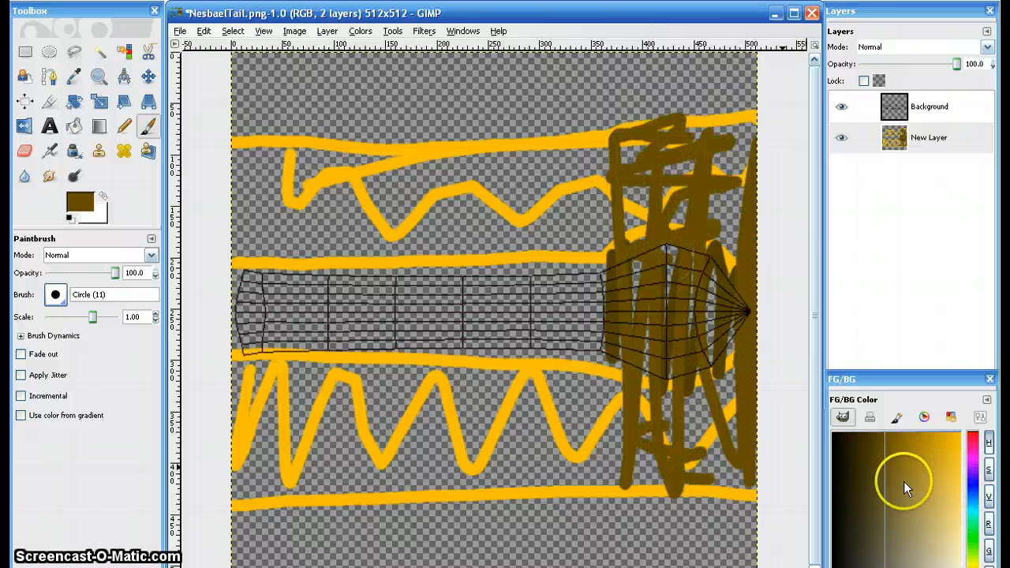
# - Paint a row of curved stripes in a darker brown across the tail, spanning the area between the orange boundary lines
pyautogui.moveTo(903, 481); pyautogui.dragTo(868, 442)
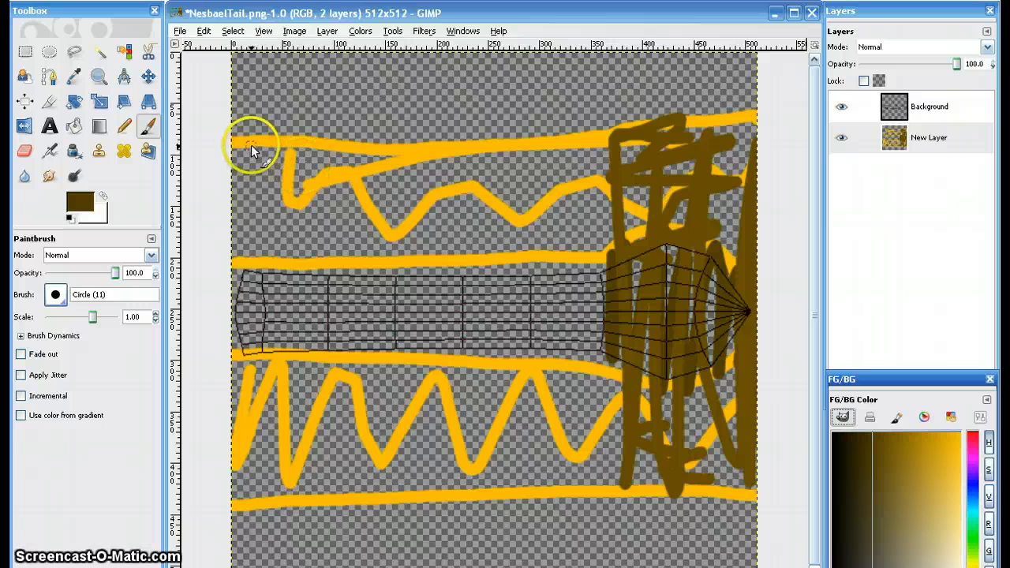
pyautogui.moveTo(253, 150)
pyautogui.mouseDown()
pyautogui.moveTo(280, 208)
pyautogui.moveTo(298, 346)
pyautogui.moveTo(275, 425)
pyautogui.moveTo(235, 483)
pyautogui.mouseUp()
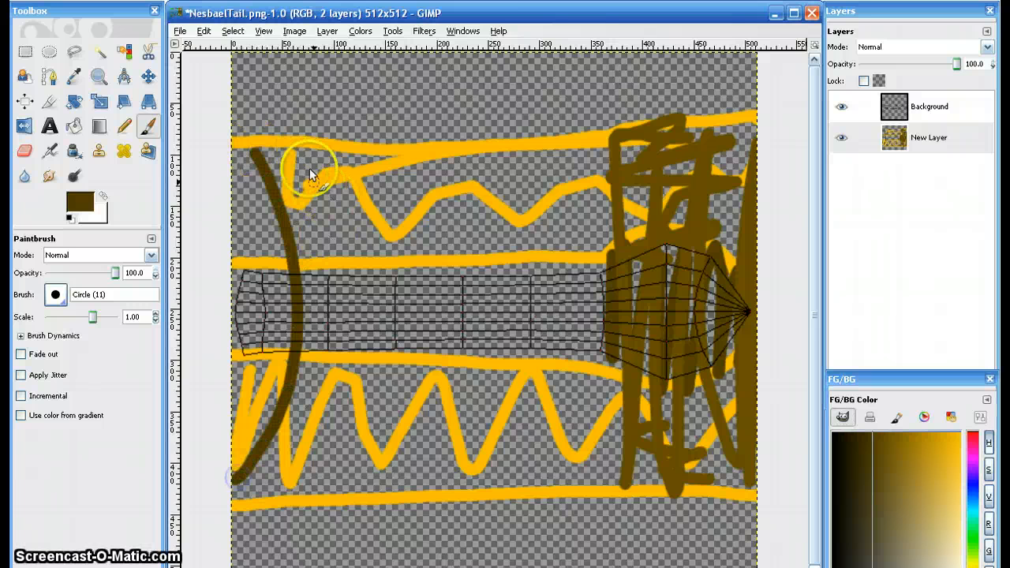
pyautogui.moveTo(311, 175)
pyautogui.mouseDown()
pyautogui.moveTo(344, 206)
pyautogui.moveTo(364, 313)
pyautogui.moveTo(344, 429)
pyautogui.mouseUp()
pyautogui.moveTo(406, 153)
pyautogui.mouseDown()
pyautogui.moveTo(439, 266)
pyautogui.moveTo(361, 471)
pyautogui.mouseUp()
pyautogui.moveTo(476, 145)
pyautogui.mouseDown()
pyautogui.moveTo(514, 208)
pyautogui.moveTo(432, 468)
pyautogui.mouseUp()
pyautogui.moveTo(552, 140)
pyautogui.mouseDown()
pyautogui.moveTo(602, 333)
pyautogui.moveTo(523, 464)
pyautogui.mouseUp()
pyautogui.moveTo(667, 139)
pyautogui.mouseDown()
pyautogui.moveTo(699, 255)
pyautogui.moveTo(626, 433)
pyautogui.mouseUp()
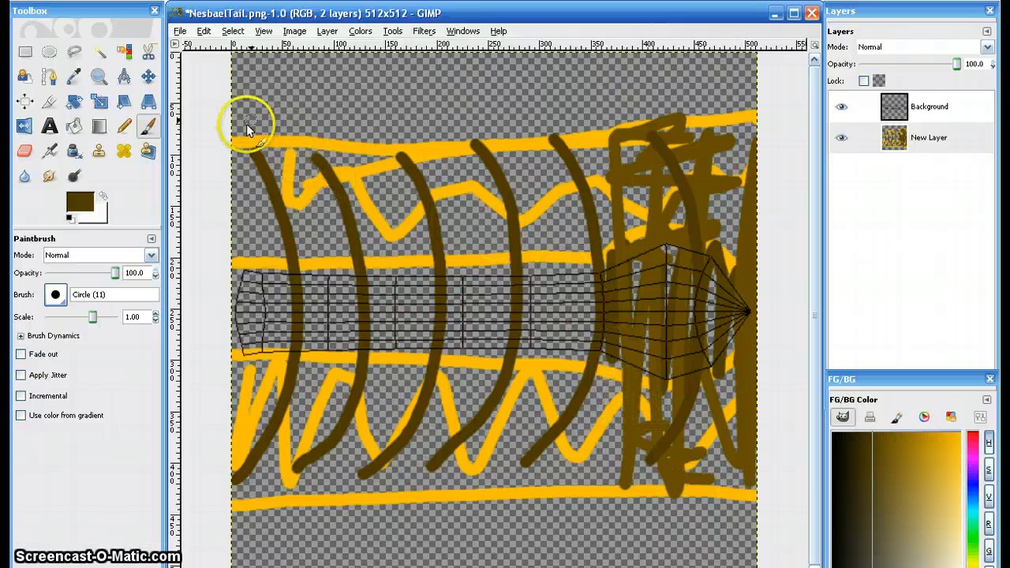
pyautogui.moveTo(235, 126); pyautogui.dragTo(695, 113)
pyautogui.moveTo(231, 479)
pyautogui.mouseDown()
pyautogui.moveTo(284, 489)
pyautogui.moveTo(799, 474)
pyautogui.mouseUp()
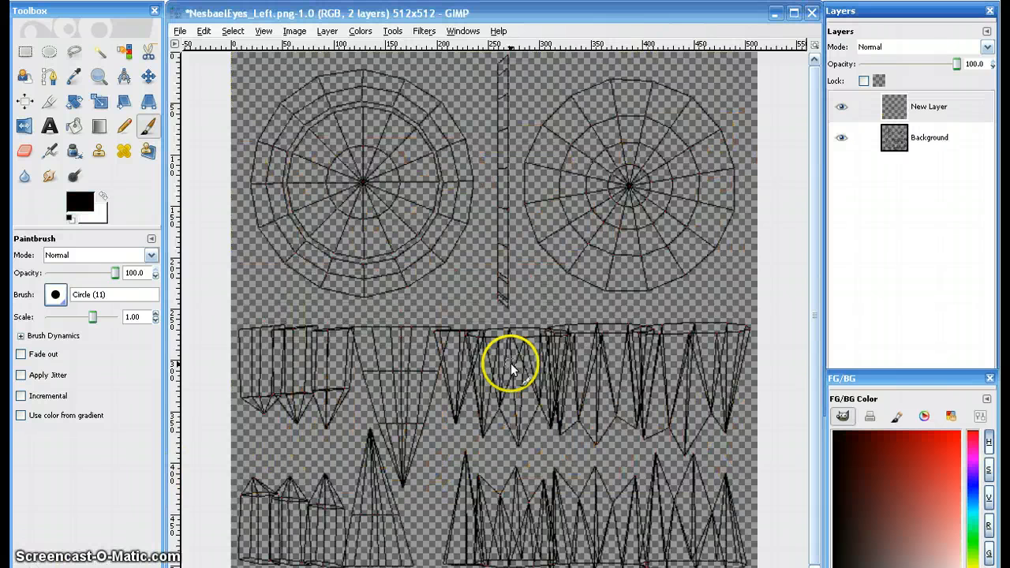
# - Outline the left eye circle of NesbaelEyes_Left.png in lime green and move the color layer beneath the wireframe
pyautogui.click(975, 558)
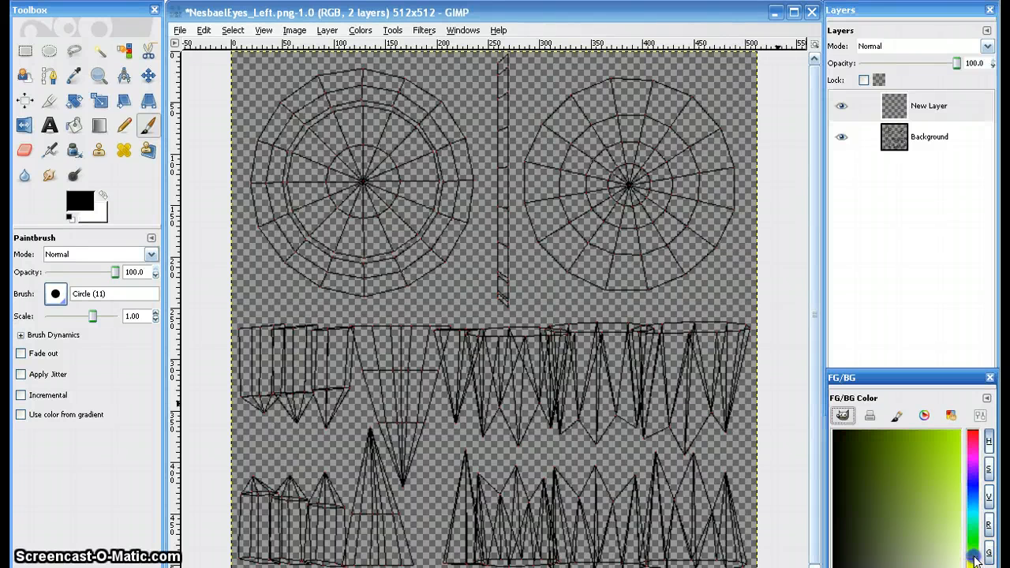
pyautogui.moveTo(918, 448); pyautogui.dragTo(945, 432)
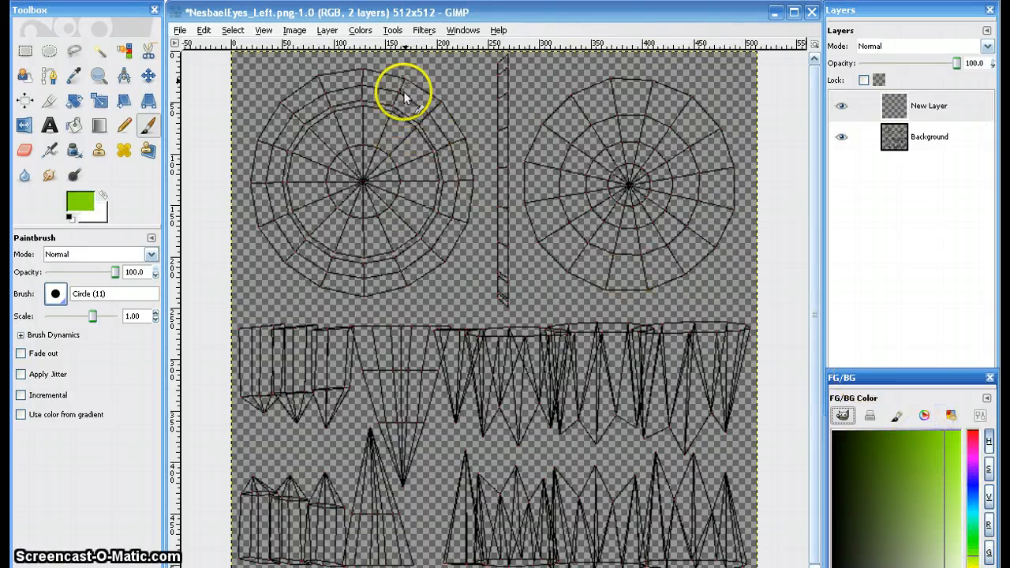
pyautogui.moveTo(389, 74); pyautogui.dragTo(300, 79)
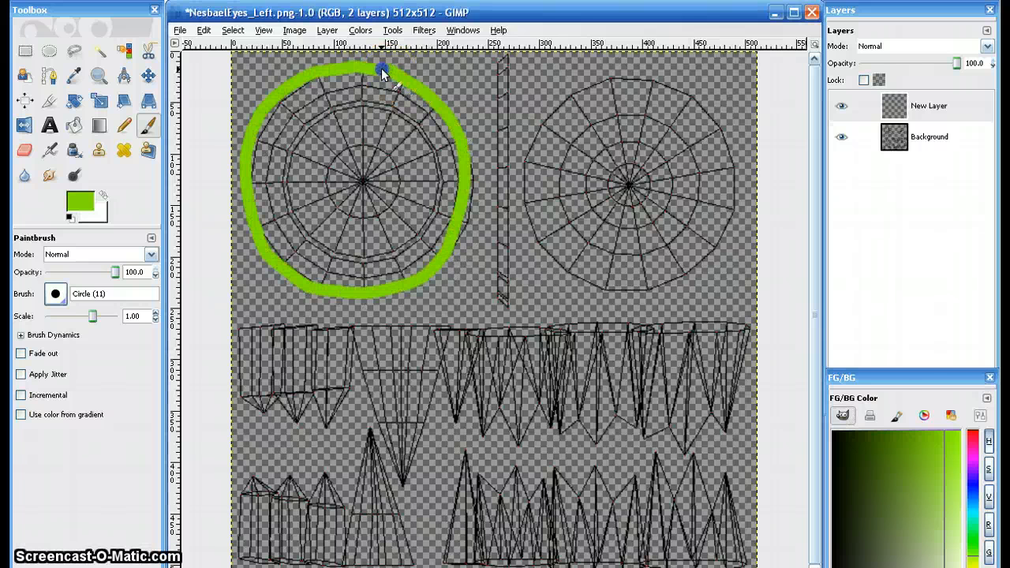
pyautogui.click(896, 398)
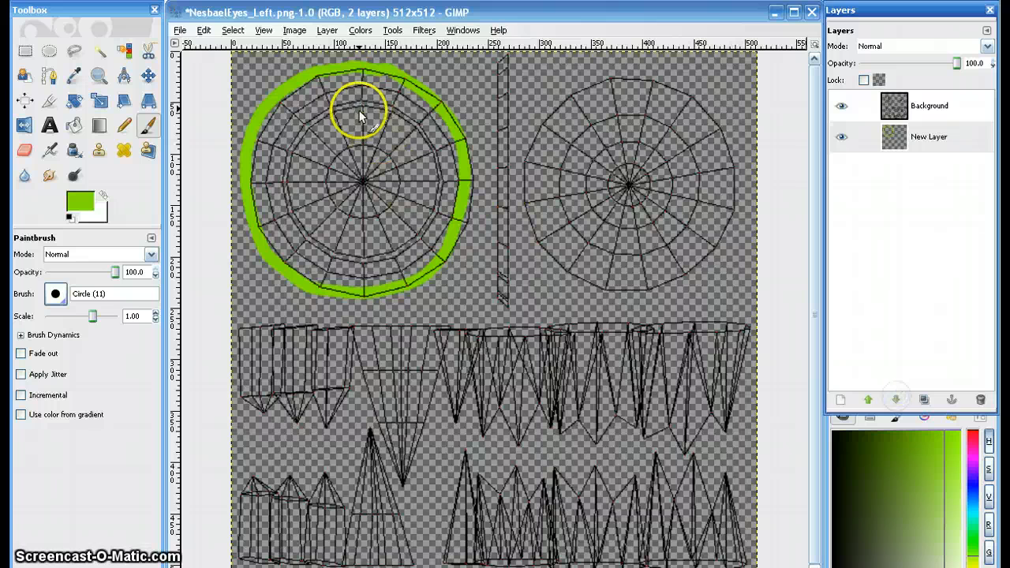
pyautogui.click(407, 76)
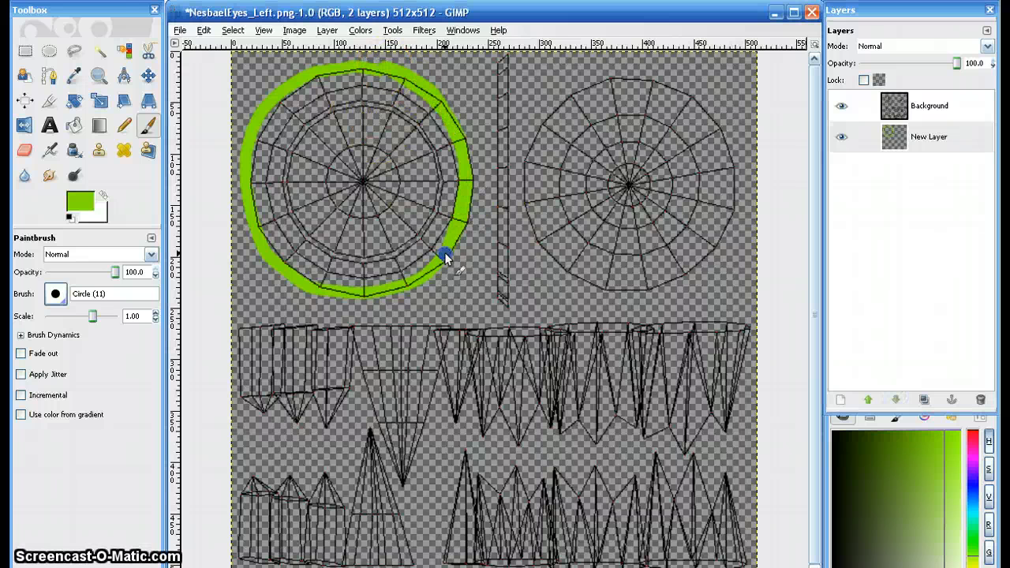
# - Fill the left eye circle with lime green using the Circle (19) brush
pyautogui.click(55, 294)
pyautogui.click(117, 360)
pyautogui.moveTo(341, 80); pyautogui.dragTo(258, 168)
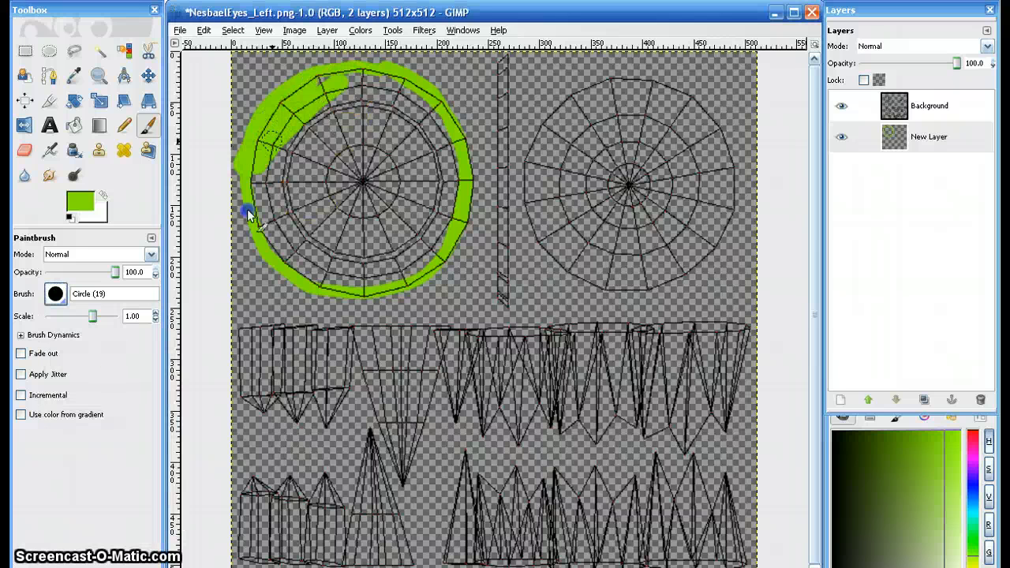
pyautogui.moveTo(248, 215)
pyautogui.mouseDown()
pyautogui.moveTo(330, 89)
pyautogui.moveTo(329, 145)
pyautogui.moveTo(385, 78)
pyautogui.moveTo(393, 119)
pyautogui.moveTo(347, 264)
pyautogui.moveTo(385, 265)
pyautogui.moveTo(448, 175)
pyautogui.moveTo(425, 224)
pyautogui.moveTo(311, 227)
pyautogui.mouseUp()
# - Paint a round, very dark green pupil at the center of the green eye and a white highlight at its upper right
pyautogui.click(851, 433)
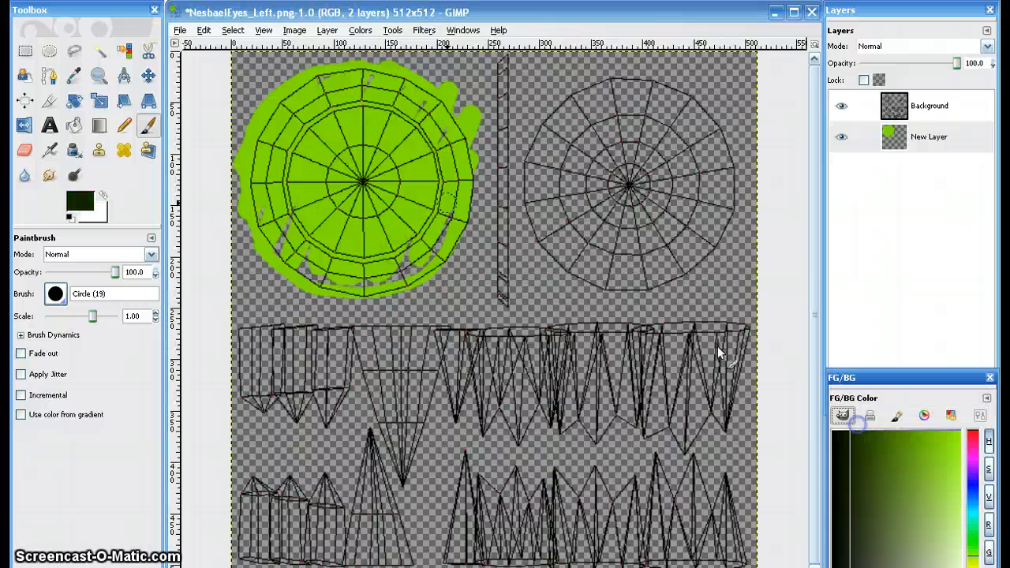
pyautogui.moveTo(370, 153)
pyautogui.mouseDown()
pyautogui.moveTo(352, 214)
pyautogui.moveTo(361, 159)
pyautogui.moveTo(388, 180)
pyautogui.mouseUp()
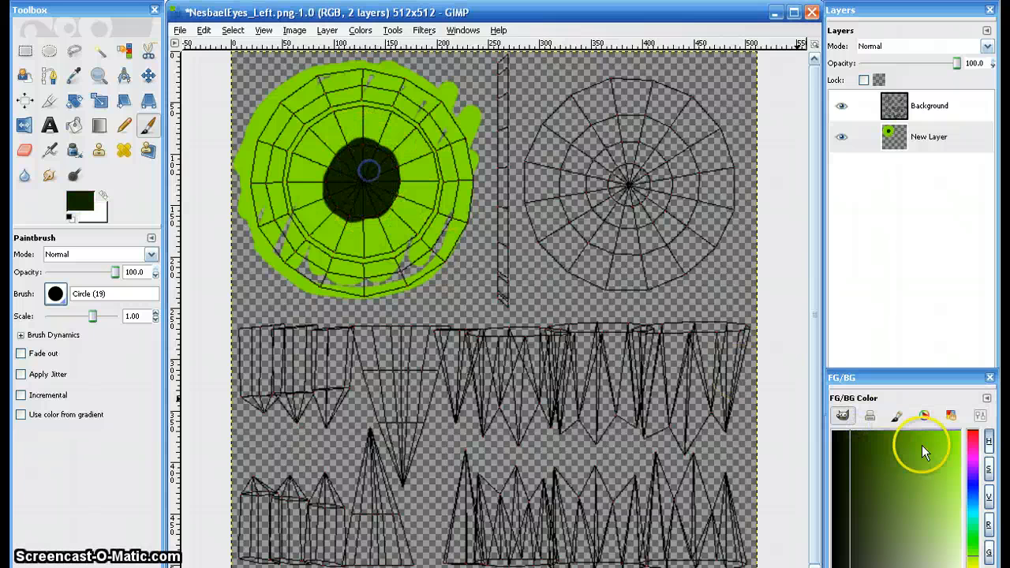
pyautogui.click(874, 520)
pyautogui.click(385, 142)
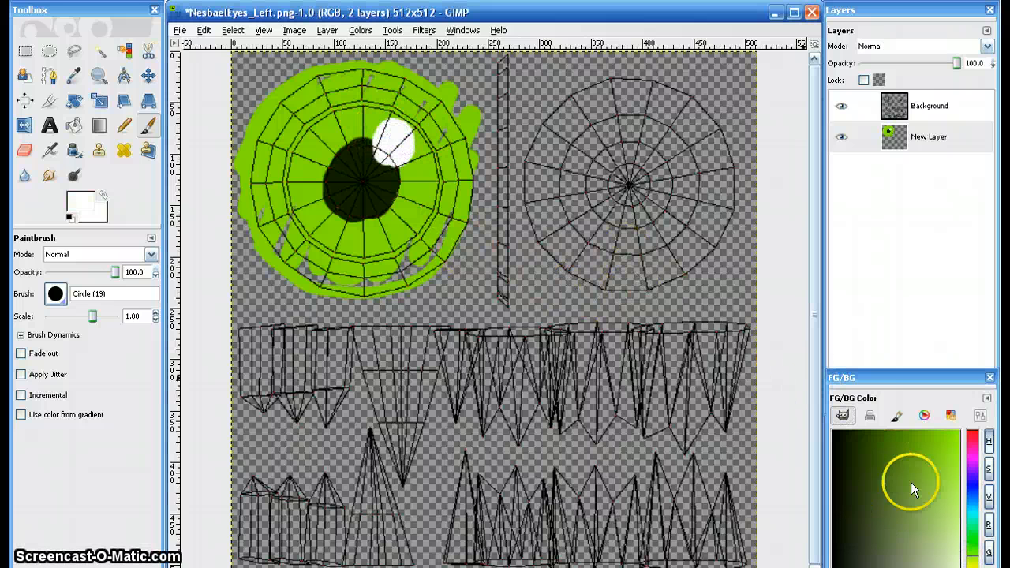
# - Fill the segmented wireframe circle beside the green eye with bright yellow using the Circle (19) paintbrush
pyautogui.moveTo(891, 472); pyautogui.dragTo(935, 515)
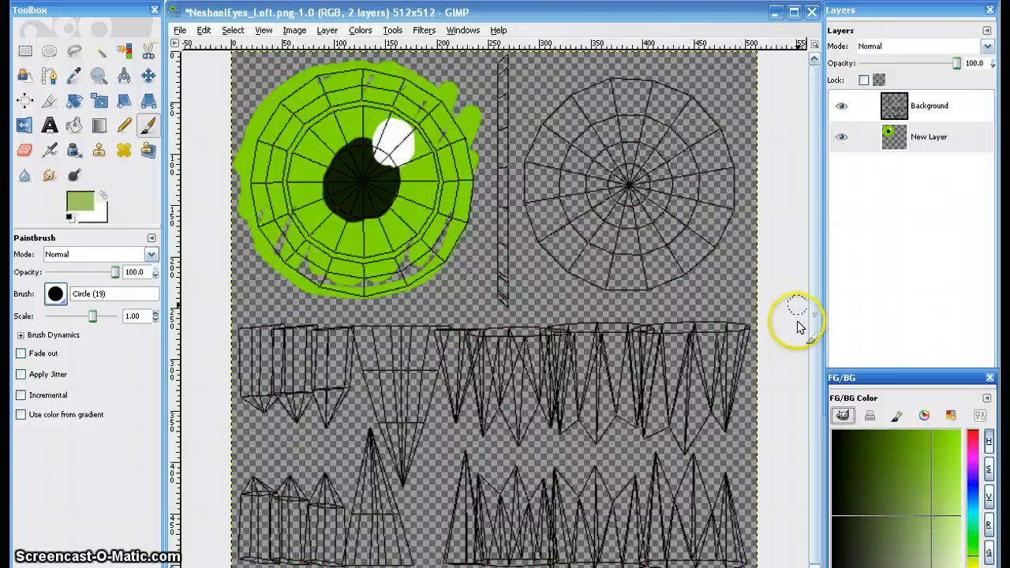
pyautogui.click(973, 567)
pyautogui.click(962, 453)
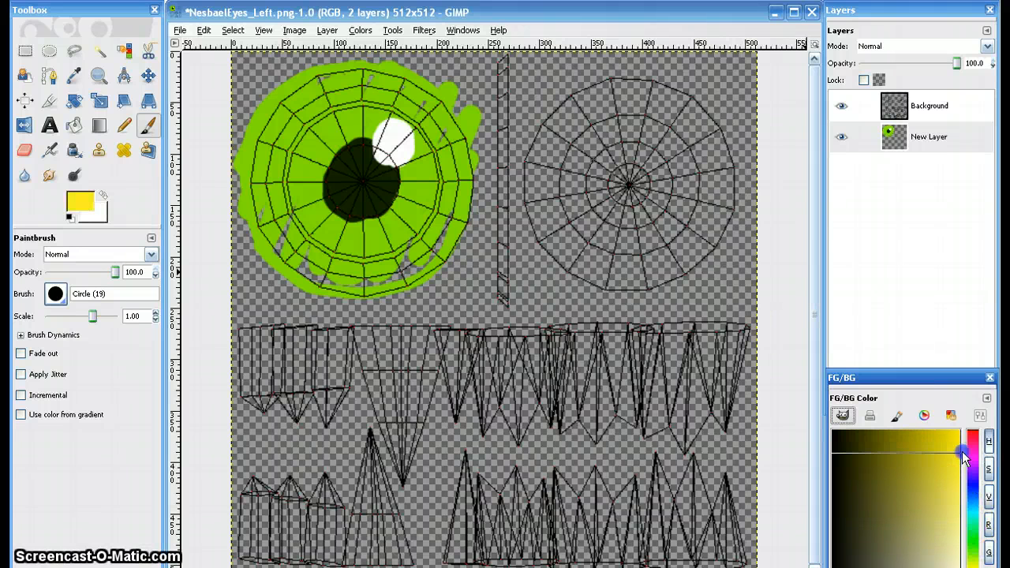
pyautogui.moveTo(658, 102)
pyautogui.mouseDown()
pyautogui.moveTo(549, 168)
pyautogui.moveTo(622, 267)
pyautogui.moveTo(644, 106)
pyautogui.moveTo(575, 160)
pyautogui.moveTo(599, 101)
pyautogui.moveTo(659, 235)
pyautogui.moveTo(593, 201)
pyautogui.moveTo(666, 177)
pyautogui.moveTo(701, 185)
pyautogui.moveTo(609, 125)
pyautogui.moveTo(652, 85)
pyautogui.moveTo(611, 254)
pyautogui.moveTo(543, 166)
pyautogui.moveTo(675, 168)
pyautogui.moveTo(590, 255)
pyautogui.moveTo(536, 170)
pyautogui.moveTo(550, 130)
pyautogui.moveTo(677, 262)
pyautogui.mouseUp()
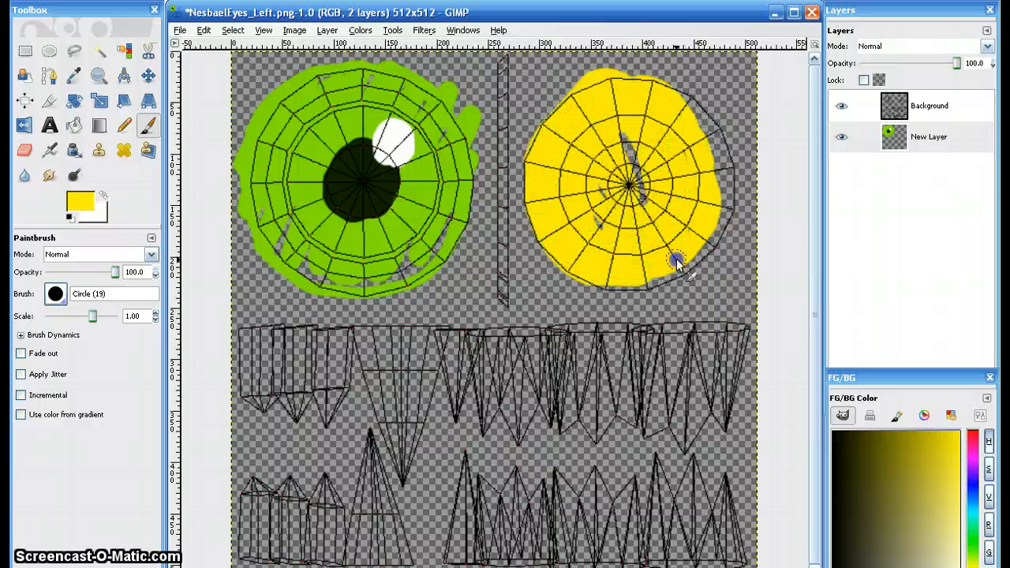
pyautogui.moveTo(629, 172)
pyautogui.mouseDown()
pyautogui.moveTo(698, 109)
pyautogui.moveTo(685, 97)
pyautogui.moveTo(712, 146)
pyautogui.mouseUp()
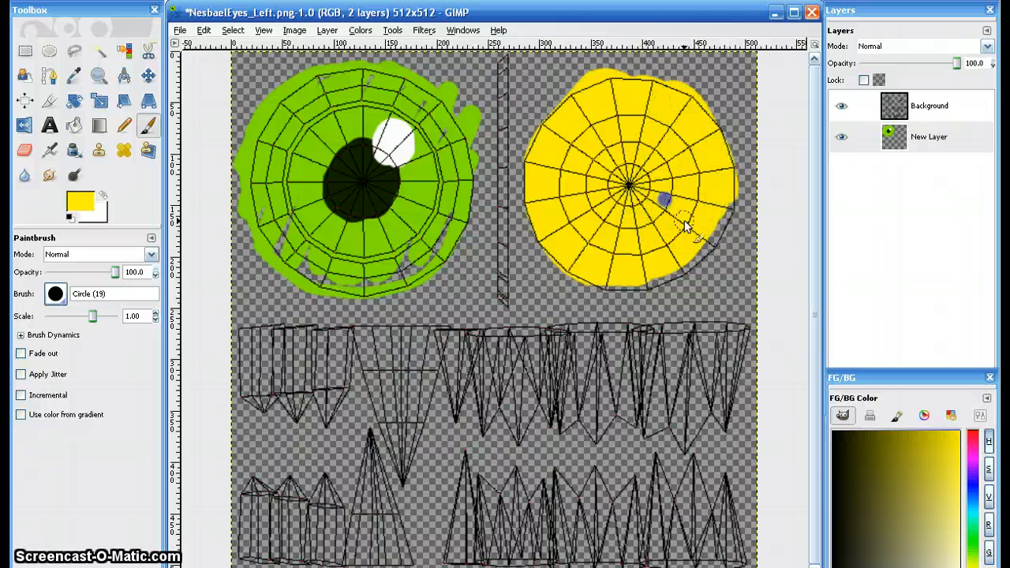
# - Paint the narrow vertical strip between the green and yellow circles in very dark brown
pyautogui.click(854, 442)
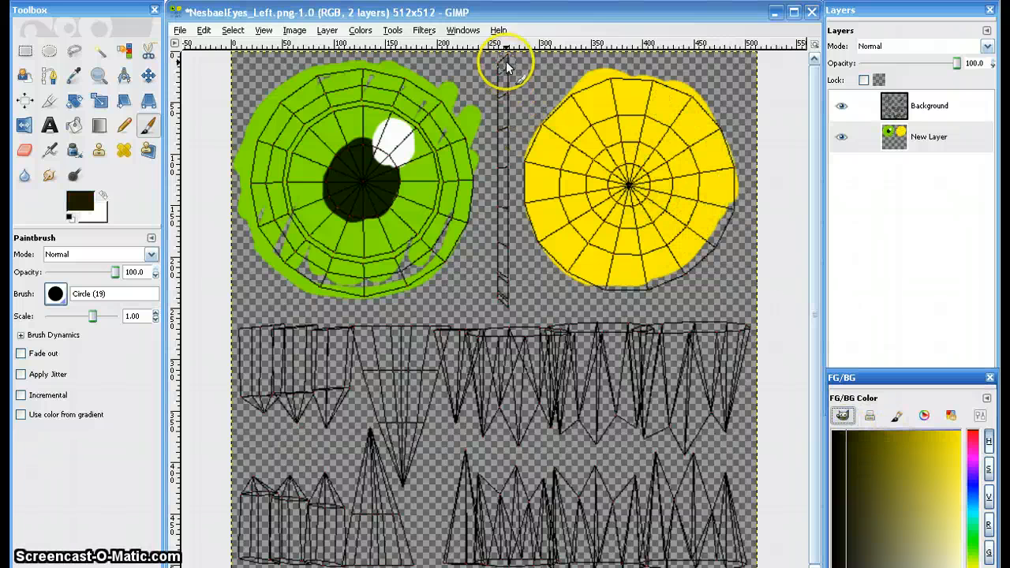
pyautogui.moveTo(500, 58); pyautogui.dragTo(506, 286)
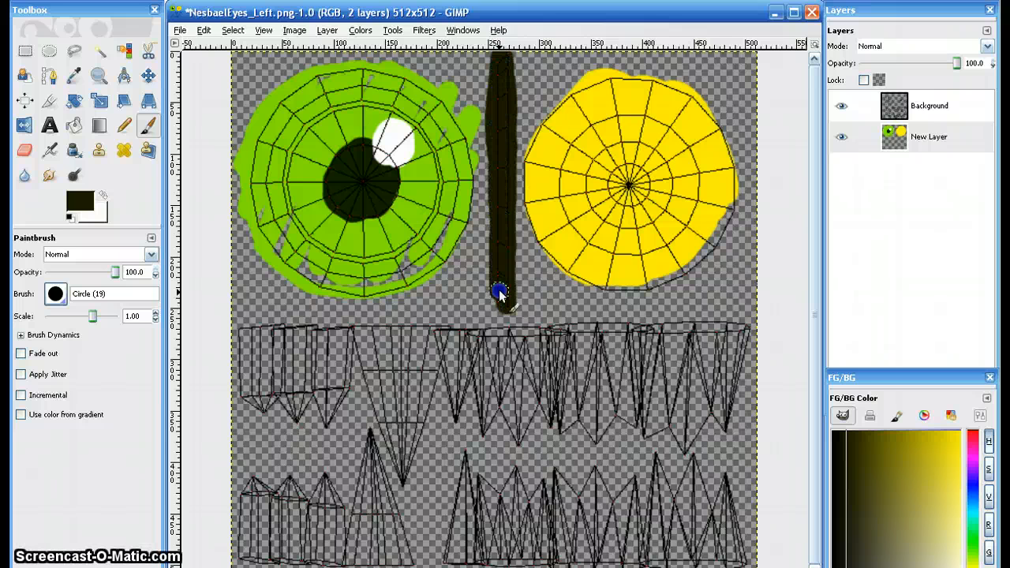
pyautogui.moveTo(501, 192); pyautogui.dragTo(498, 235)
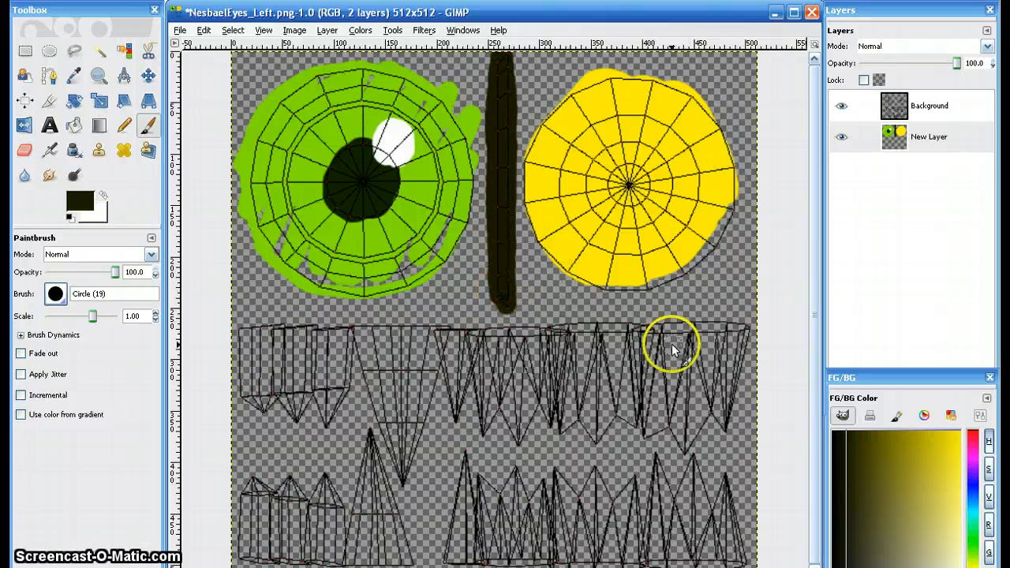
# - Cover the whole teeth and claws wireframe area below the eyes with white, enlarging the brush scale to 3.77
pyautogui.press('x')
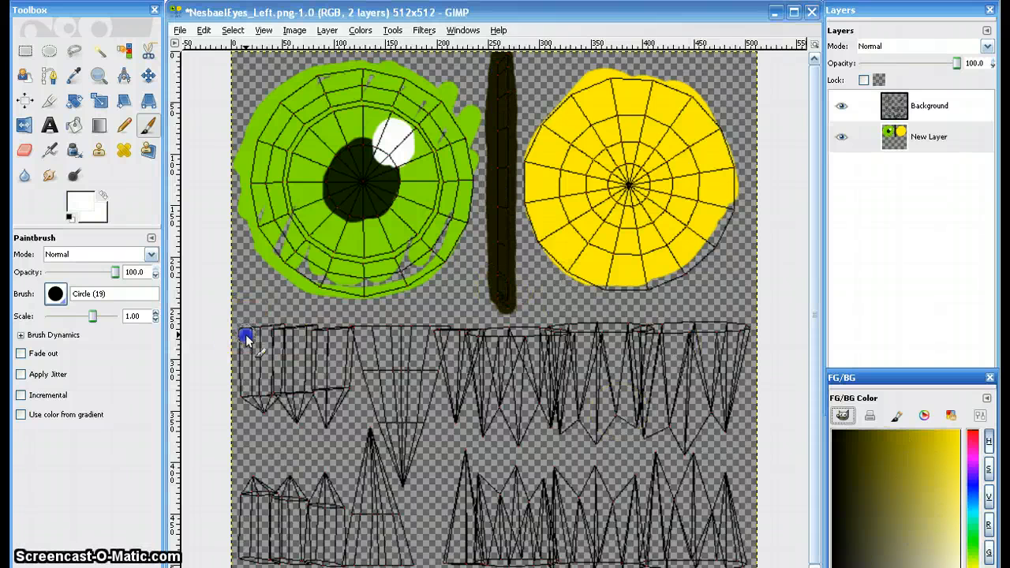
pyautogui.moveTo(244, 334)
pyautogui.mouseDown()
pyautogui.moveTo(366, 371)
pyautogui.moveTo(529, 355)
pyautogui.moveTo(742, 411)
pyautogui.moveTo(687, 493)
pyautogui.moveTo(308, 466)
pyautogui.moveTo(394, 515)
pyautogui.mouseUp()
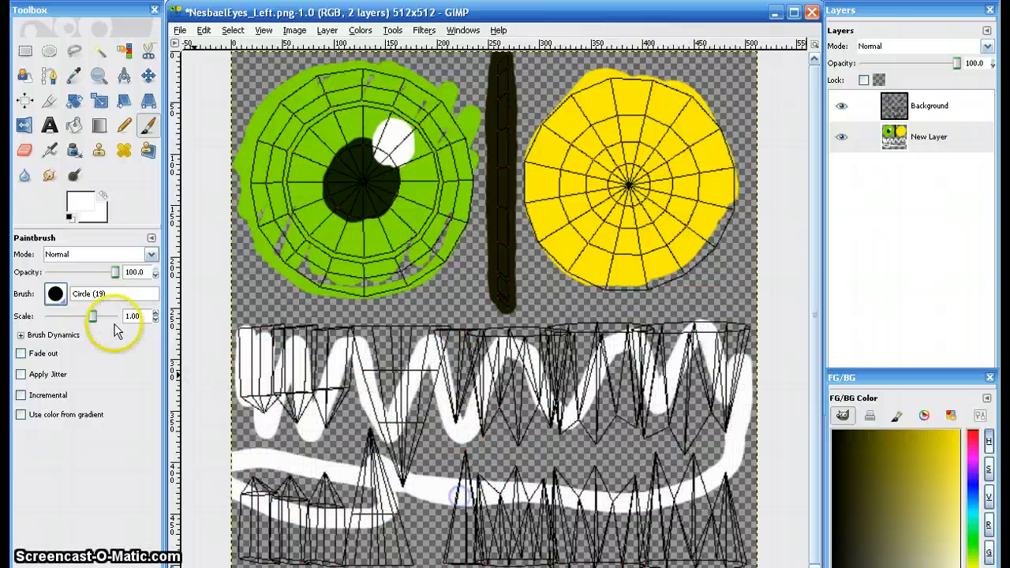
pyautogui.moveTo(93, 319); pyautogui.dragTo(105, 316)
pyautogui.moveTo(248, 350)
pyautogui.mouseDown()
pyautogui.moveTo(256, 560)
pyautogui.moveTo(296, 361)
pyautogui.moveTo(316, 539)
pyautogui.moveTo(343, 342)
pyautogui.moveTo(352, 557)
pyautogui.moveTo(398, 378)
pyautogui.moveTo(418, 561)
pyautogui.moveTo(453, 370)
pyautogui.moveTo(482, 538)
pyautogui.moveTo(531, 541)
pyautogui.moveTo(598, 353)
pyautogui.moveTo(655, 404)
pyautogui.moveTo(693, 465)
pyautogui.moveTo(724, 486)
pyautogui.moveTo(666, 545)
pyautogui.moveTo(725, 552)
pyautogui.moveTo(484, 369)
pyautogui.moveTo(732, 371)
pyautogui.moveTo(742, 360)
pyautogui.moveTo(745, 472)
pyautogui.moveTo(750, 374)
pyautogui.moveTo(708, 358)
pyautogui.moveTo(406, 361)
pyautogui.mouseUp()
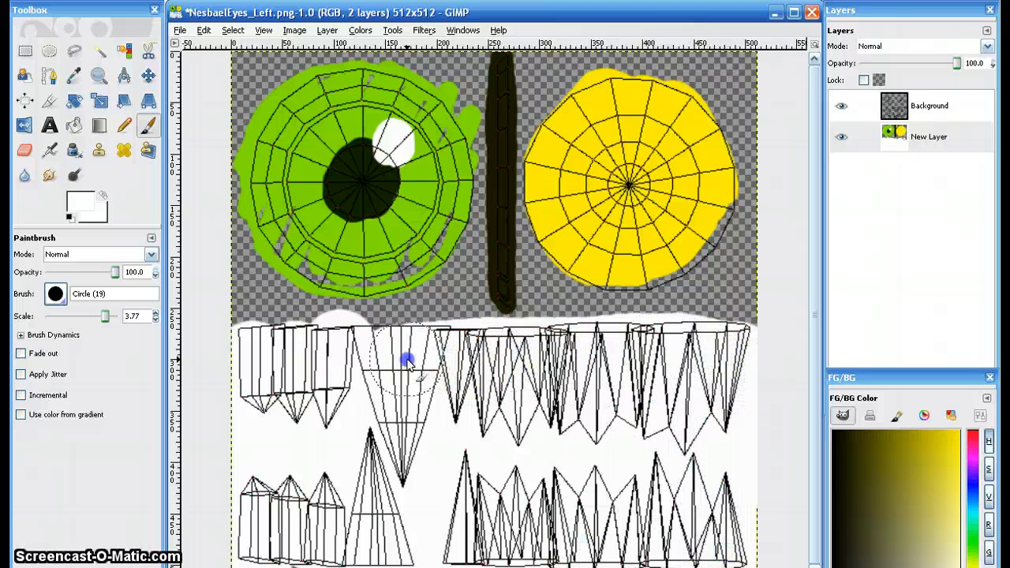
# - Set the foreground color to dark olive brown and switch the paintbrush to Circle (03)
pyautogui.click(859, 451)
pyautogui.click(77, 286)
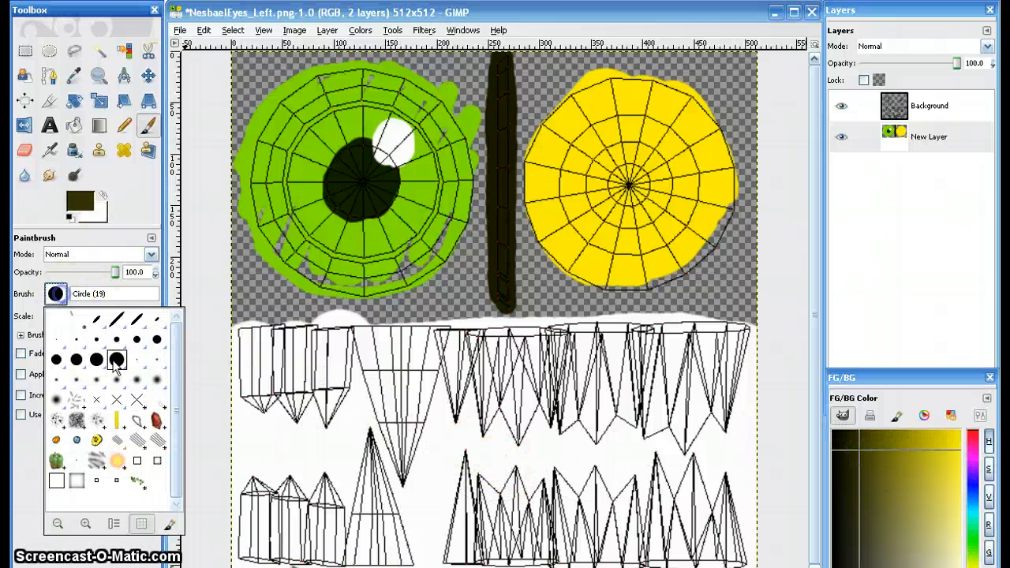
pyautogui.click(135, 338)
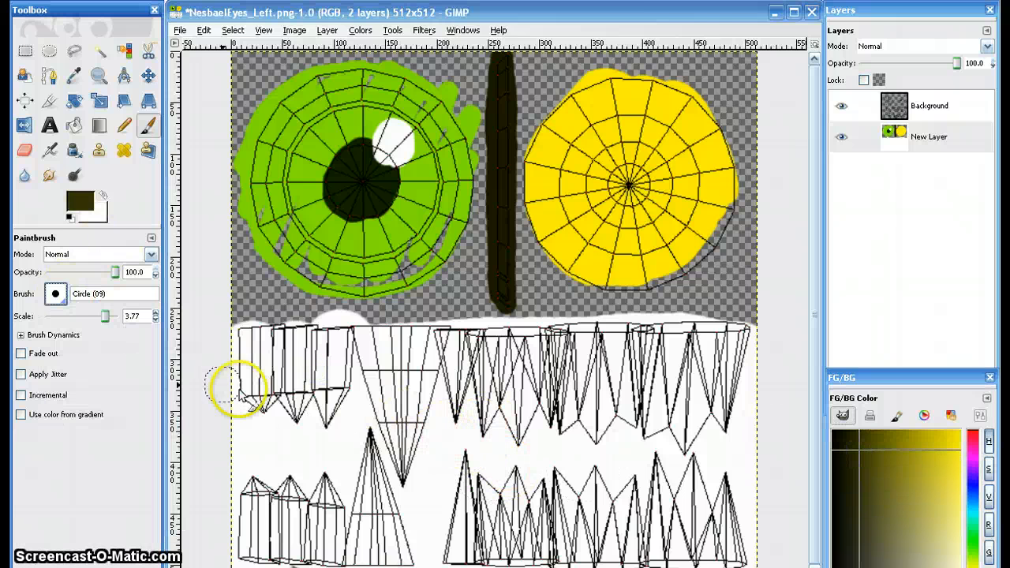
pyautogui.click(55, 294)
pyautogui.click(77, 341)
pyautogui.click(445, 419)
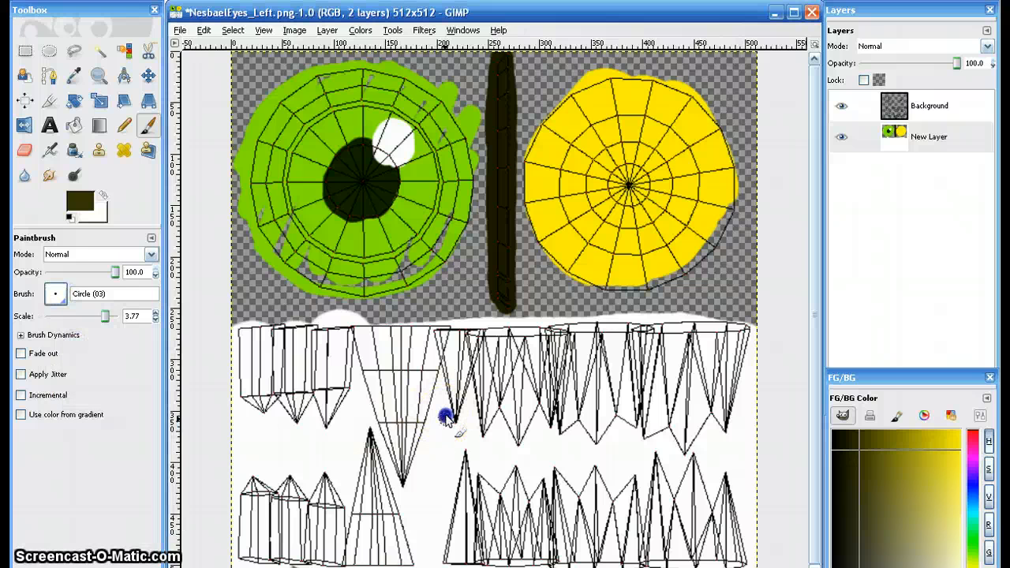
pyautogui.moveTo(428, 545); pyautogui.dragTo(391, 464)
pyautogui.click(402, 485)
pyautogui.hotkey('ctrl', 'z')
pyautogui.hotkey('ctrl', 'z')
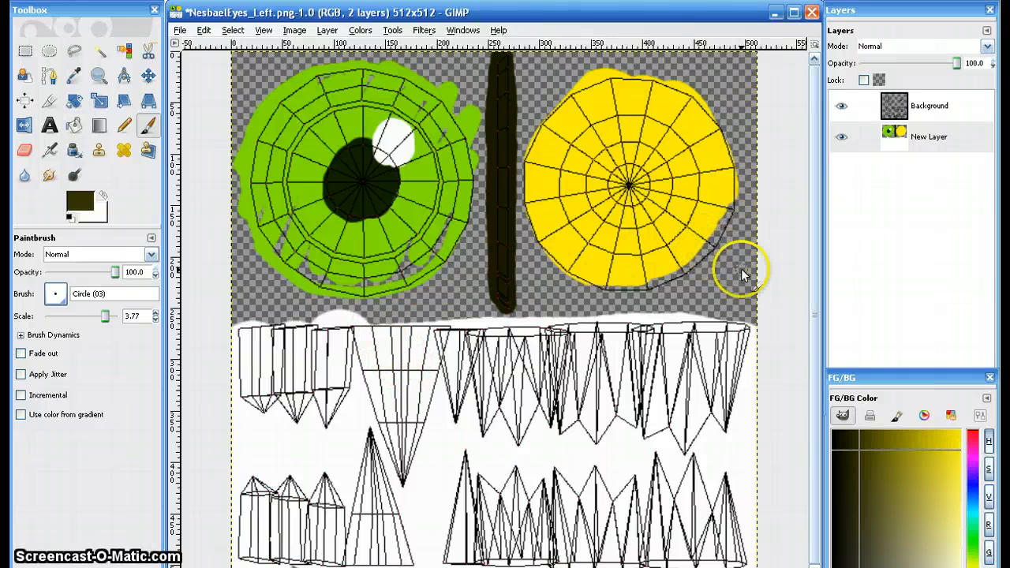
pyautogui.click(580, 302)
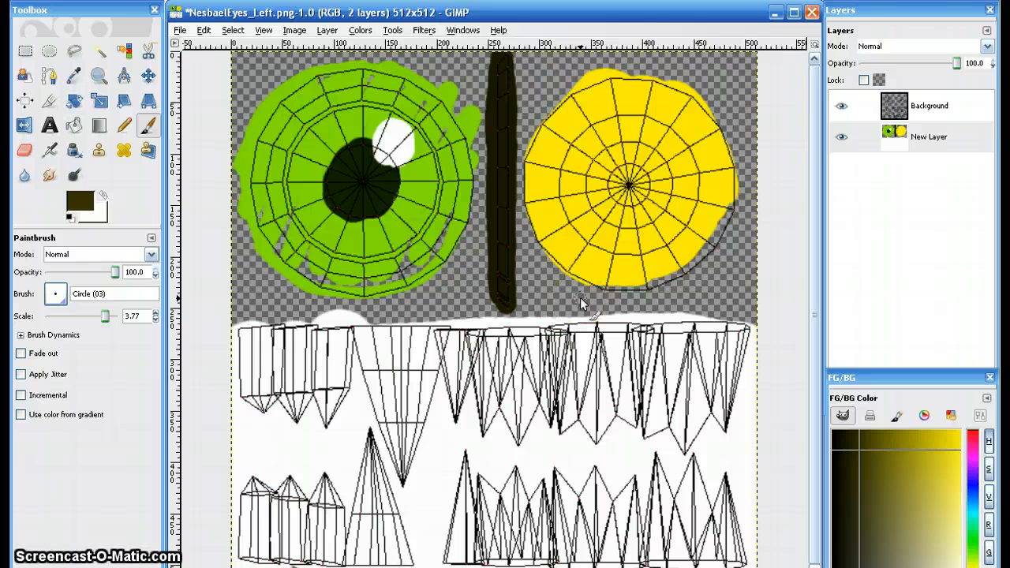
pyautogui.click(582, 298)
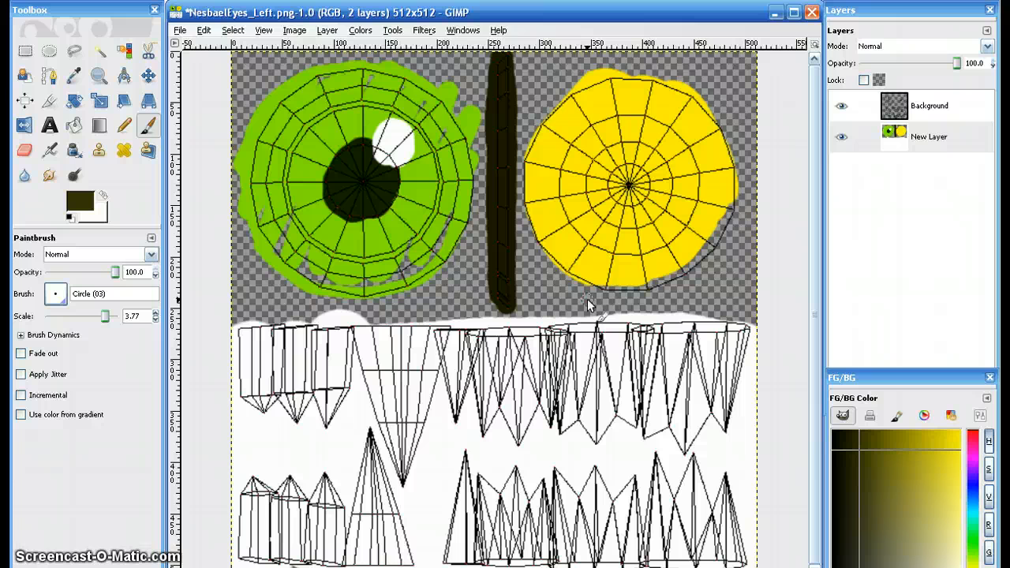
pyautogui.click(587, 300)
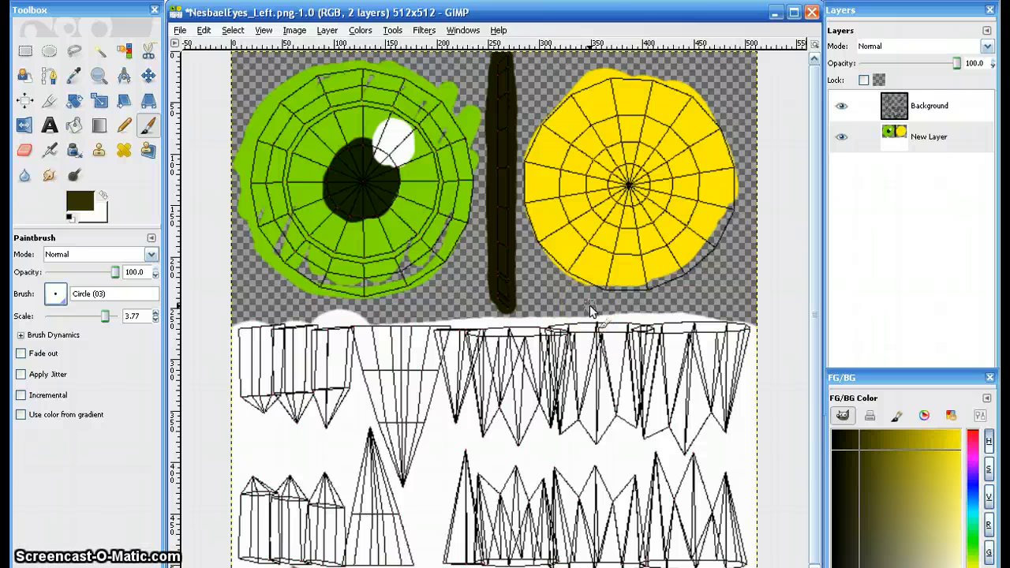
pyautogui.click(593, 312)
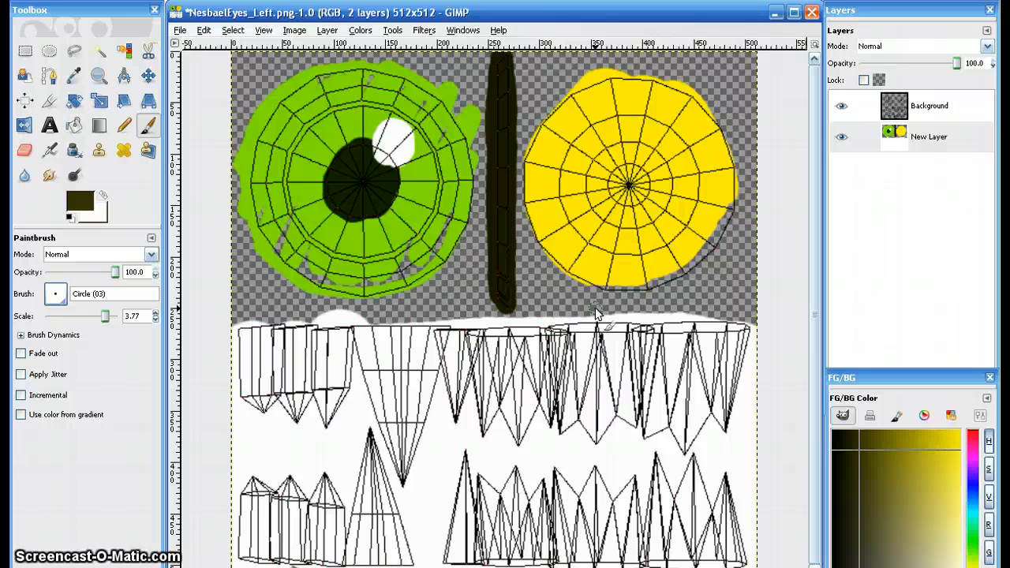
pyautogui.click(597, 315)
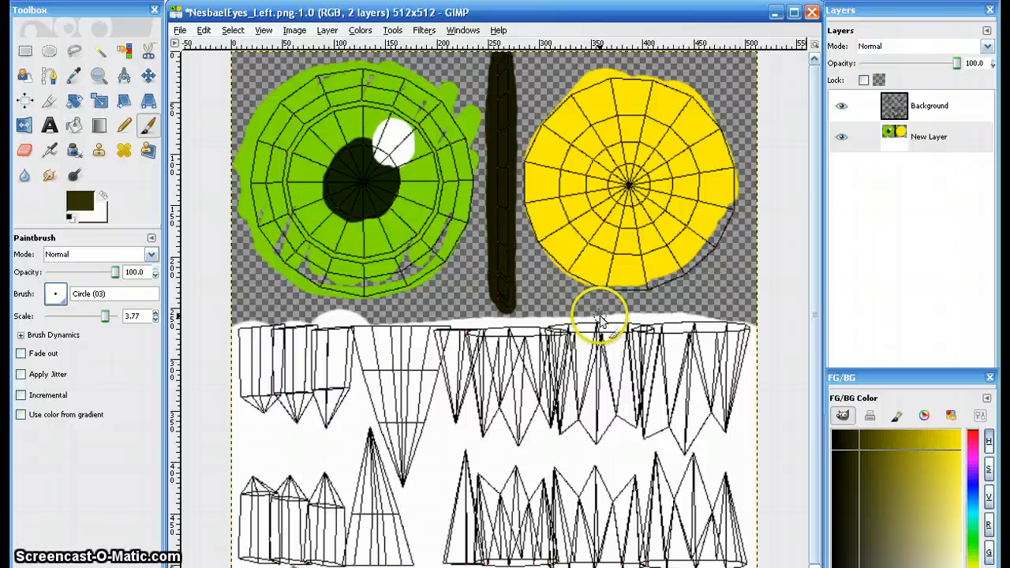
pyautogui.click(597, 323)
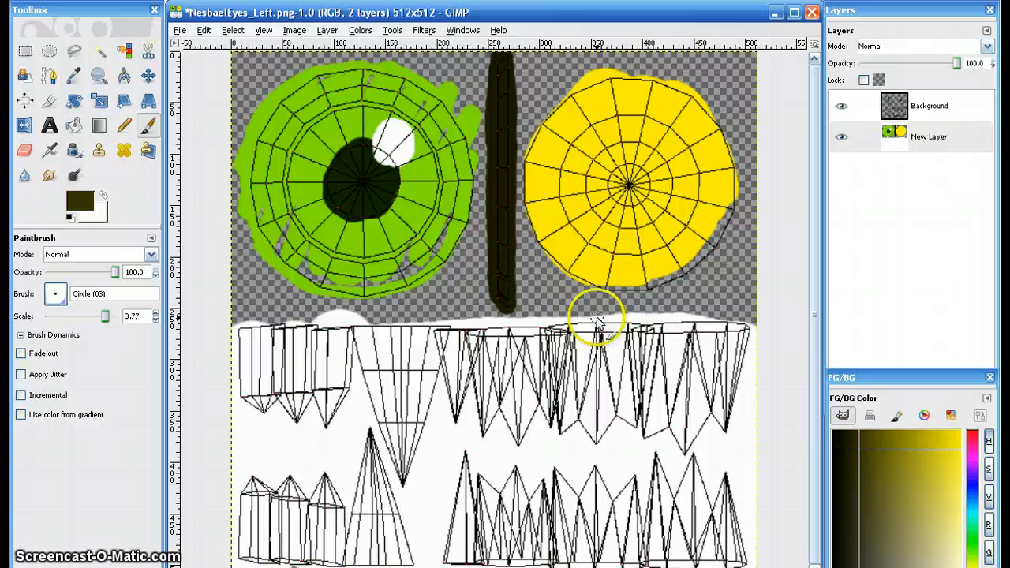